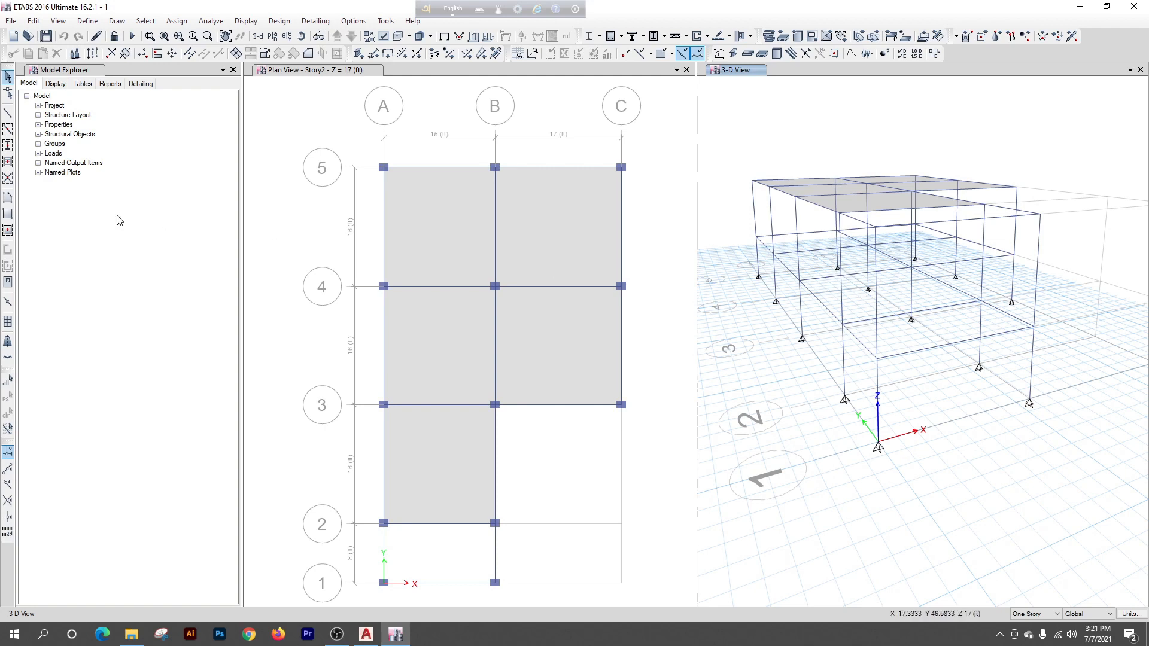
Add a horizontal reference plane at Z = 12 ft to grid system G1 and refresh the model views
click(33, 21)
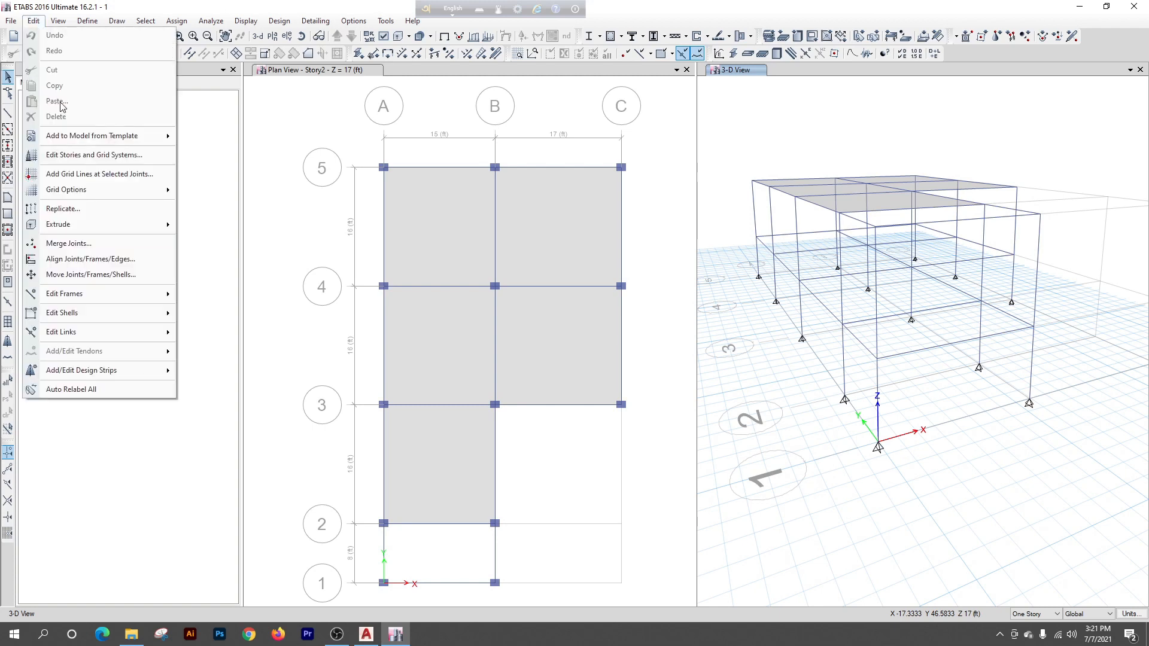
click(93, 155)
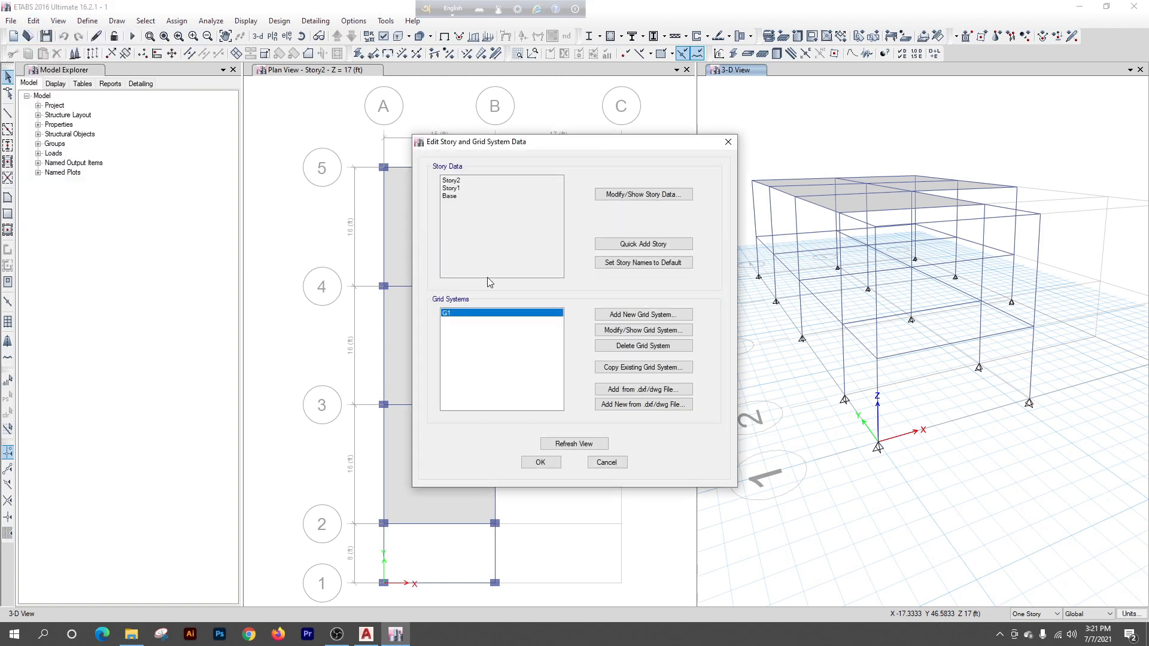
click(626, 331)
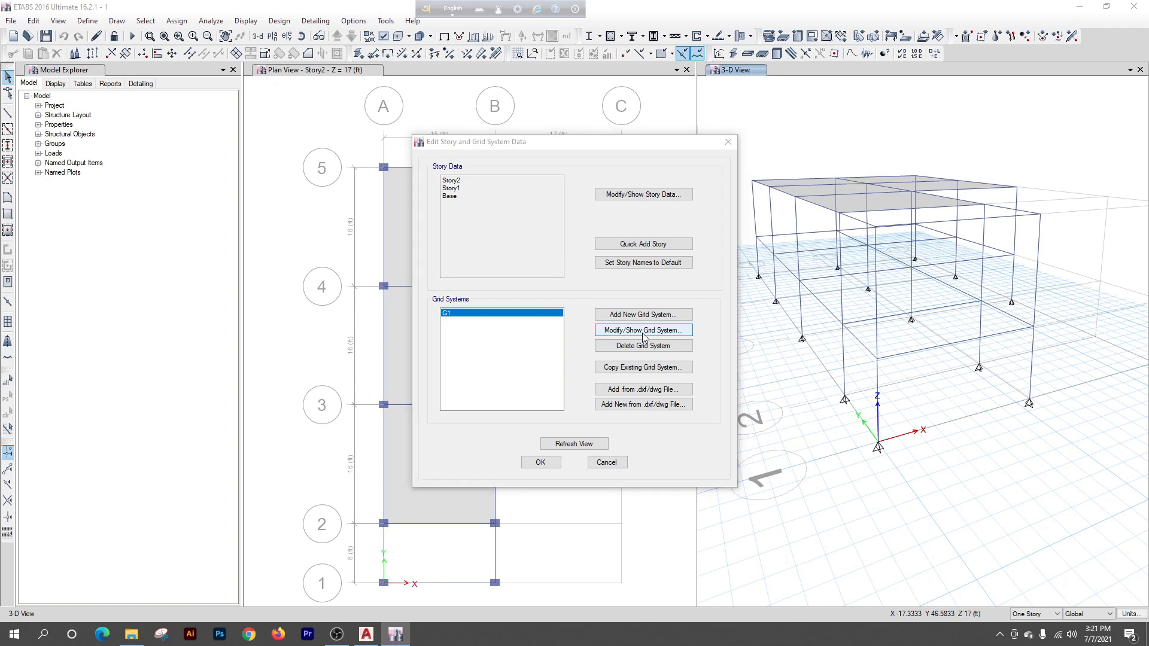
click(674, 147)
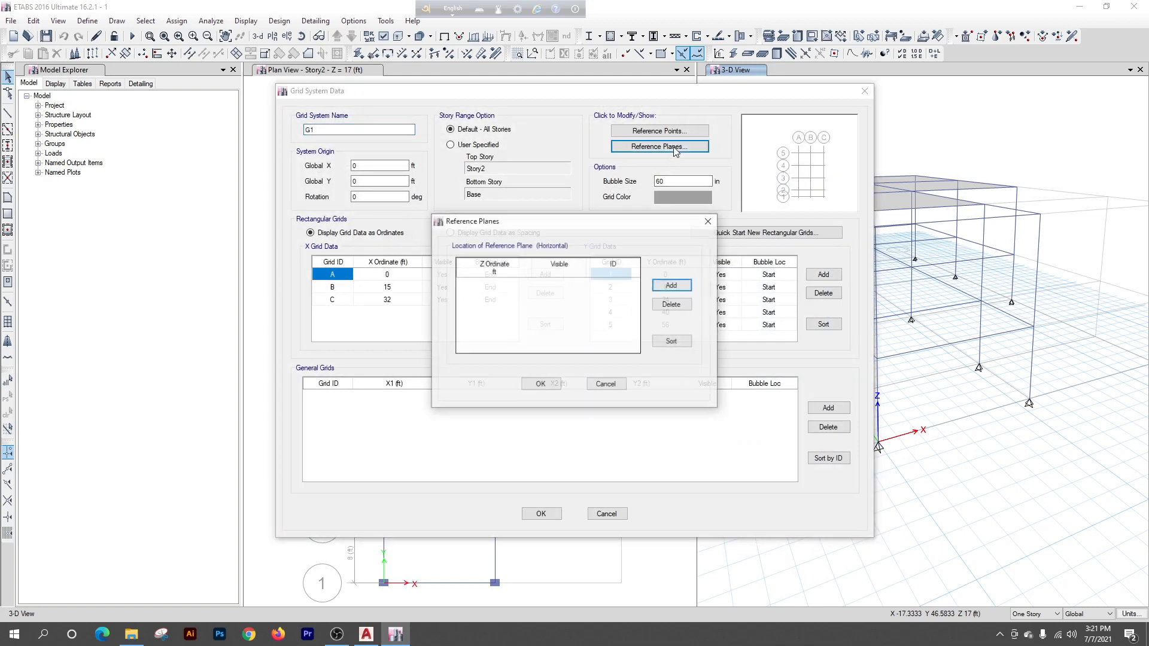
click(672, 285)
click(494, 284)
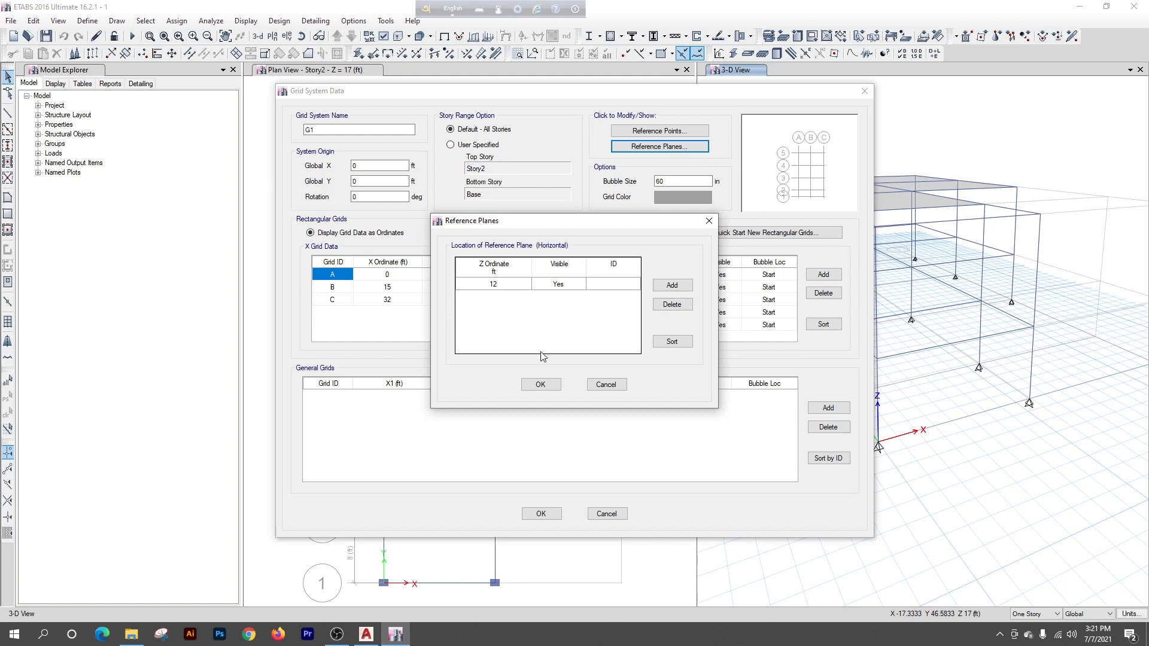
click(540, 384)
click(541, 513)
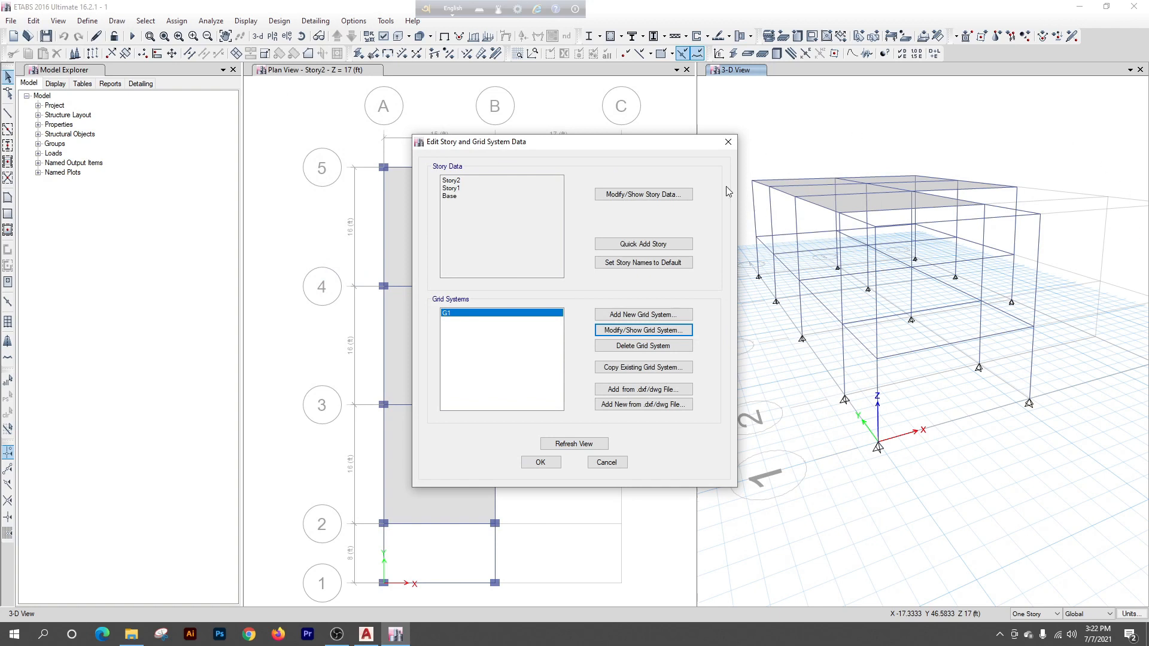
click(547, 444)
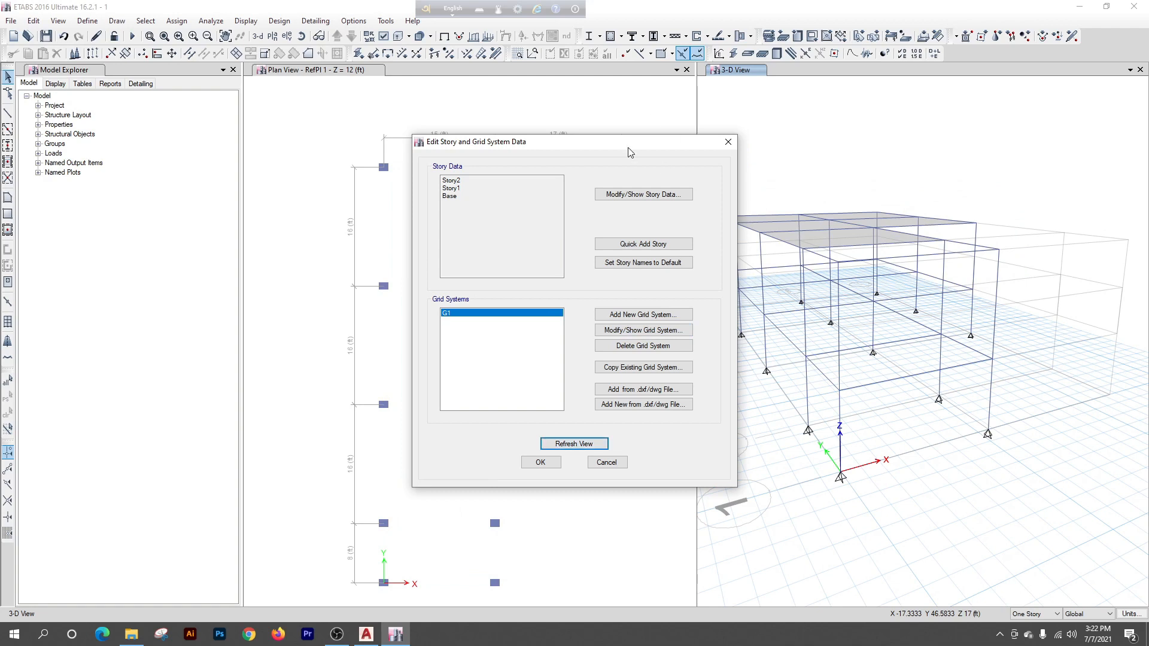
drag(628, 152, 493, 150)
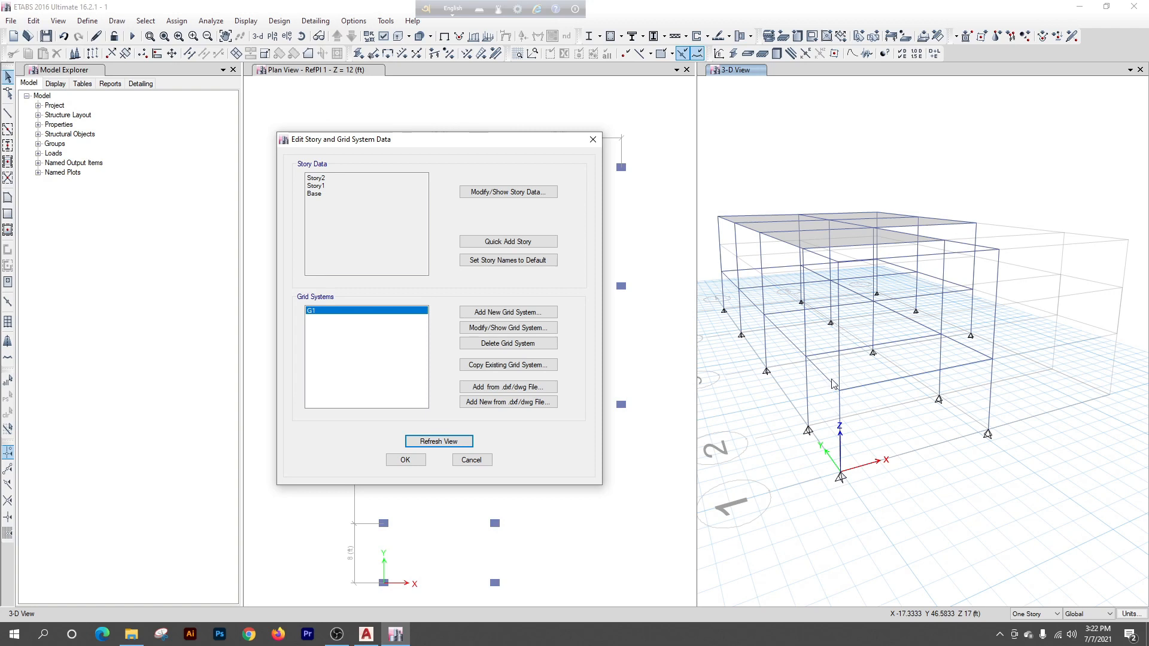
click(405, 460)
Return the plan view to Story2 and examine the open bay between grids 1 and 2
click(371, 95)
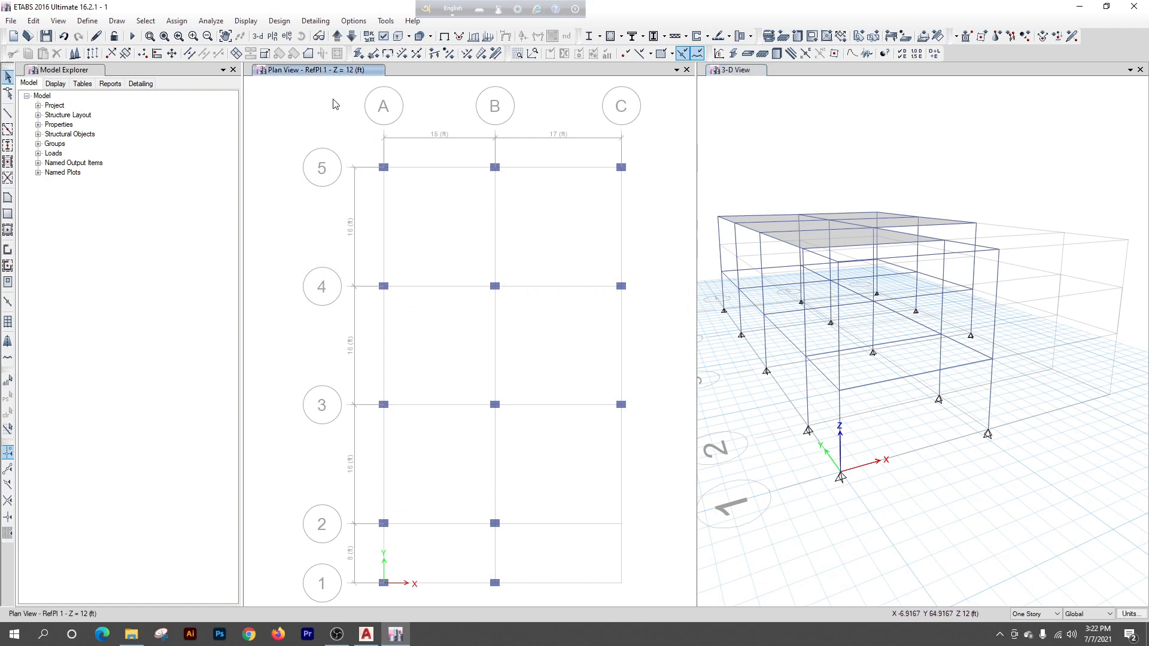
click(340, 37)
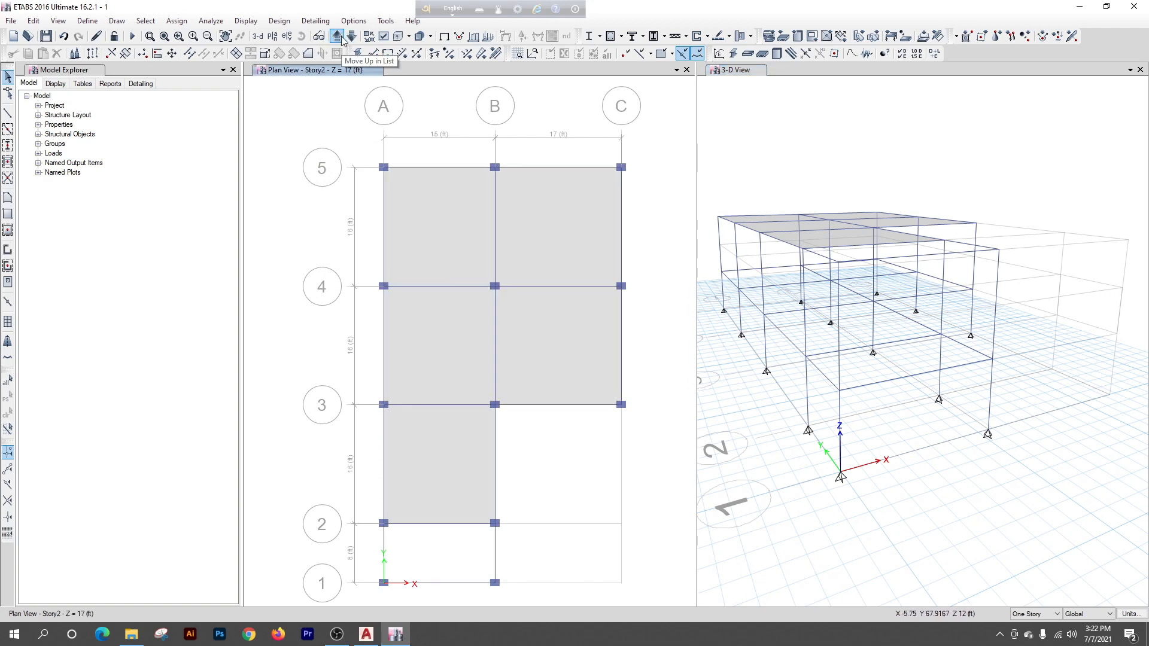
scroll(366, 213, down, 3)
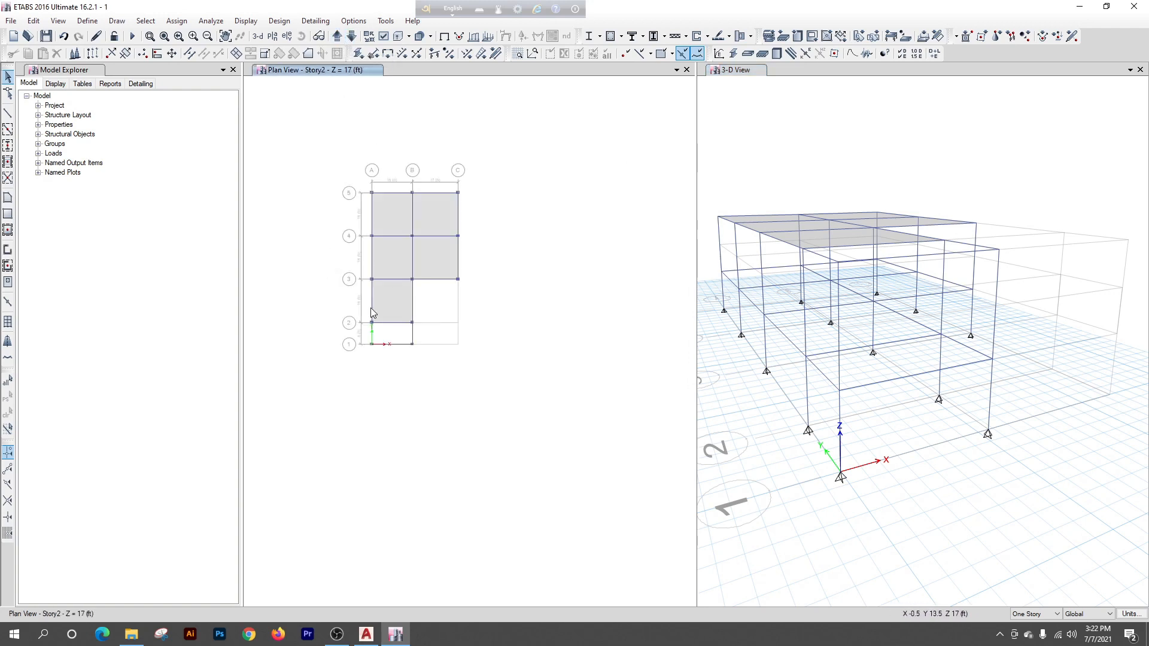
scroll(371, 320, up, 3)
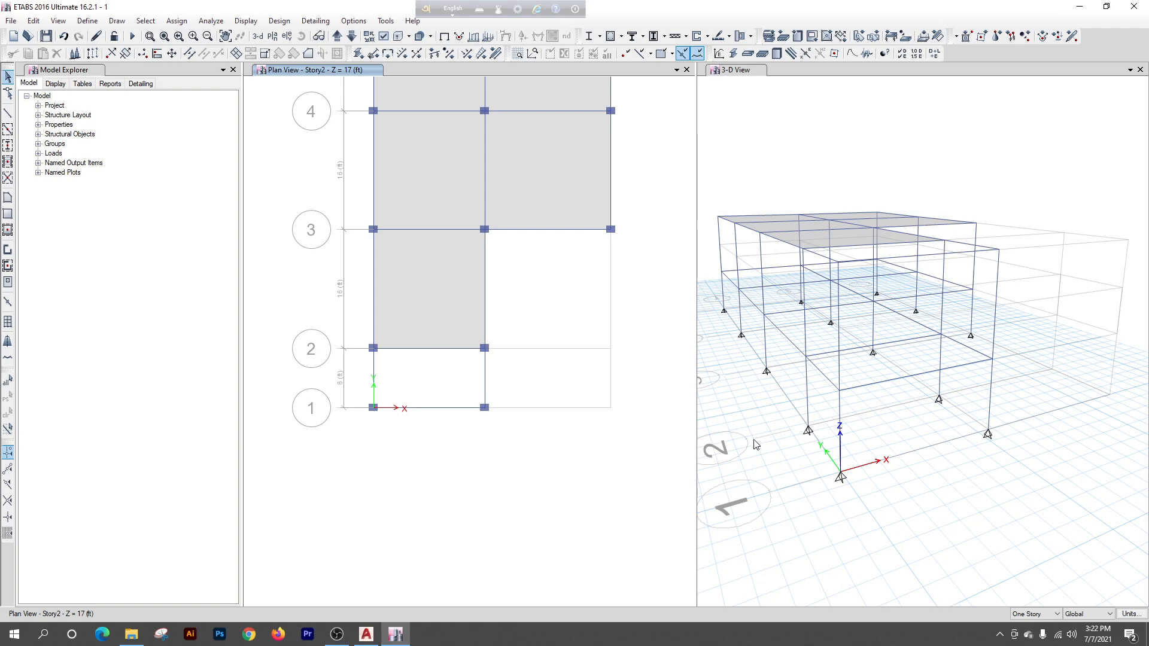
drag(696, 71, 680, 71)
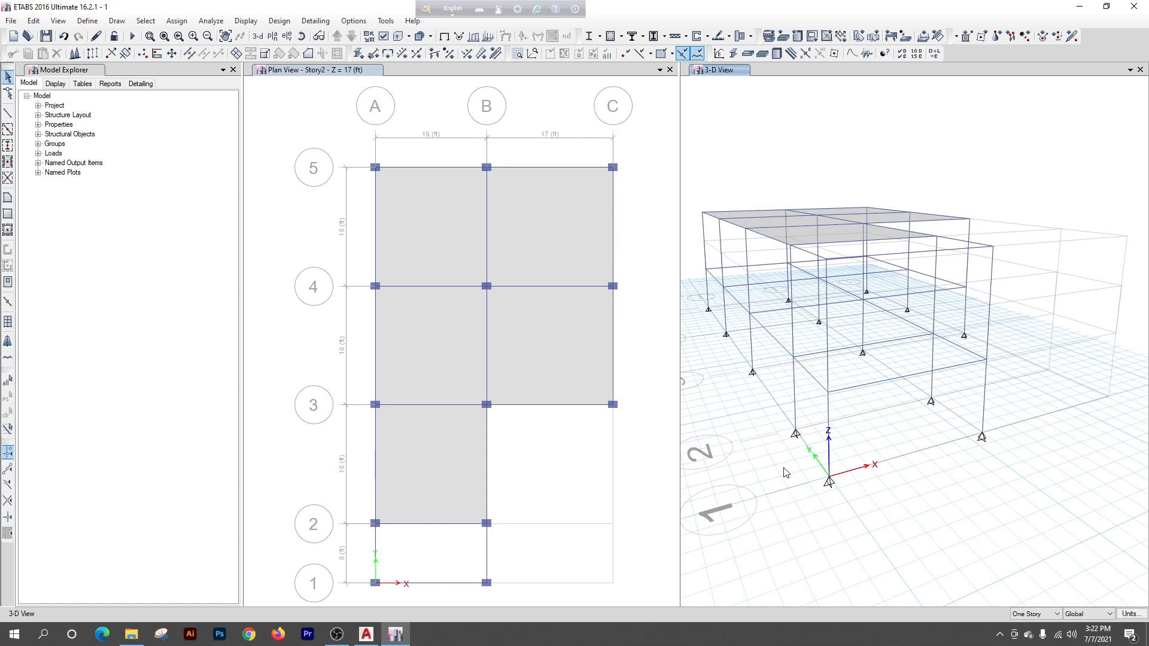
click(319, 122)
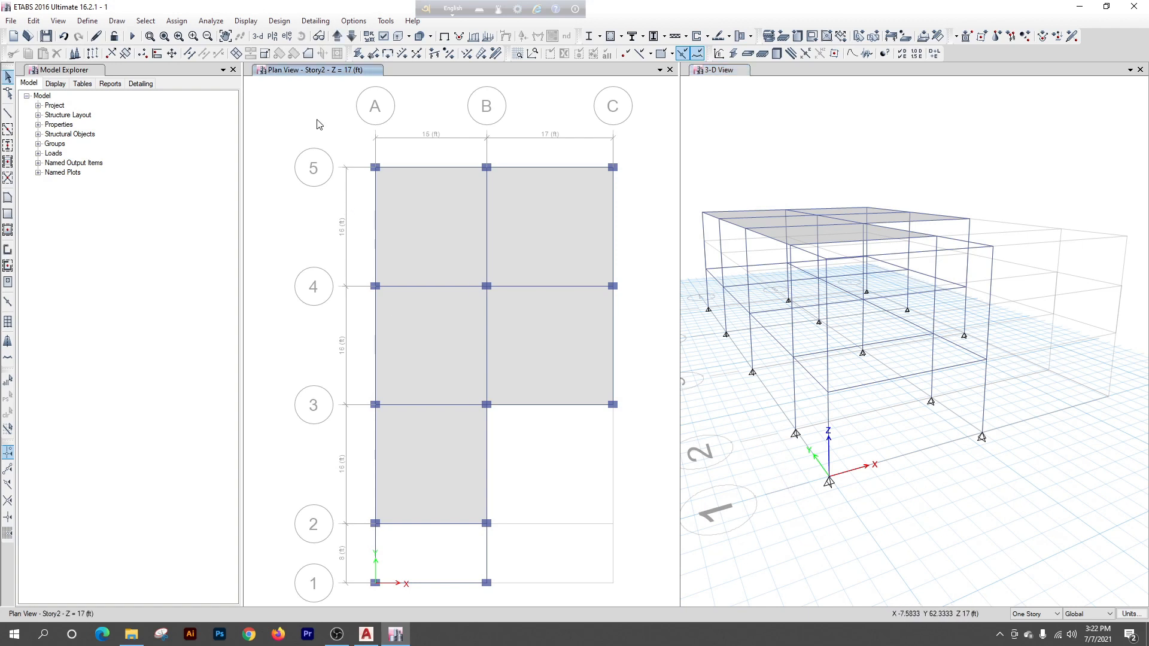
Replace the plan view with the elevation along grid line A
click(286, 36)
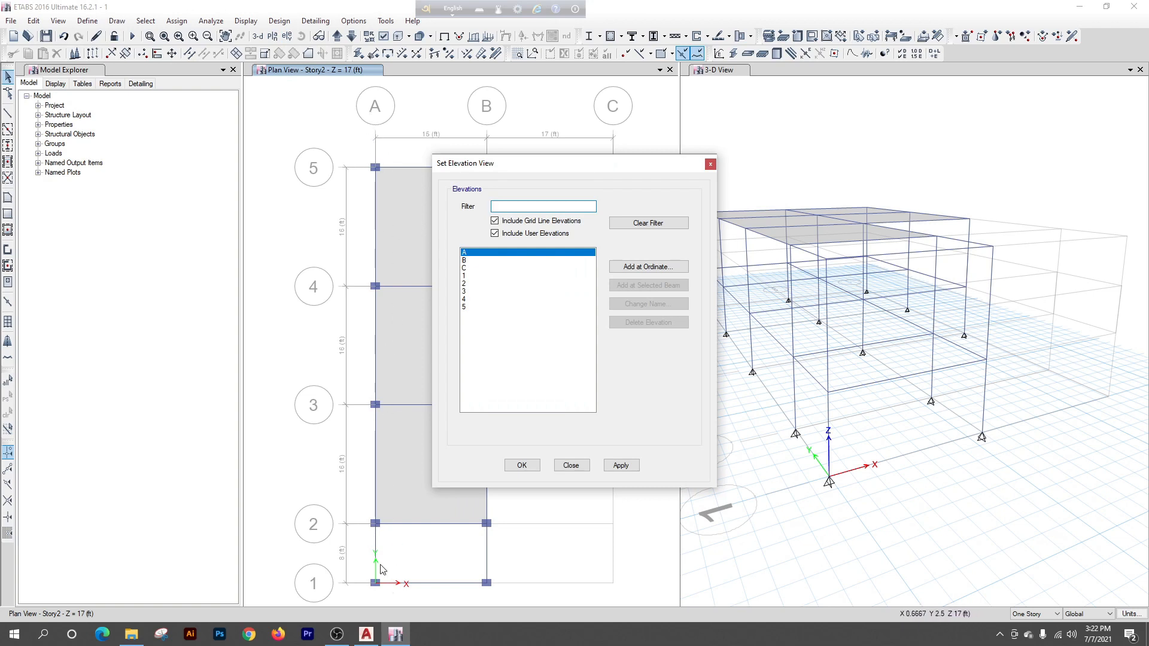
click(620, 465)
click(522, 465)
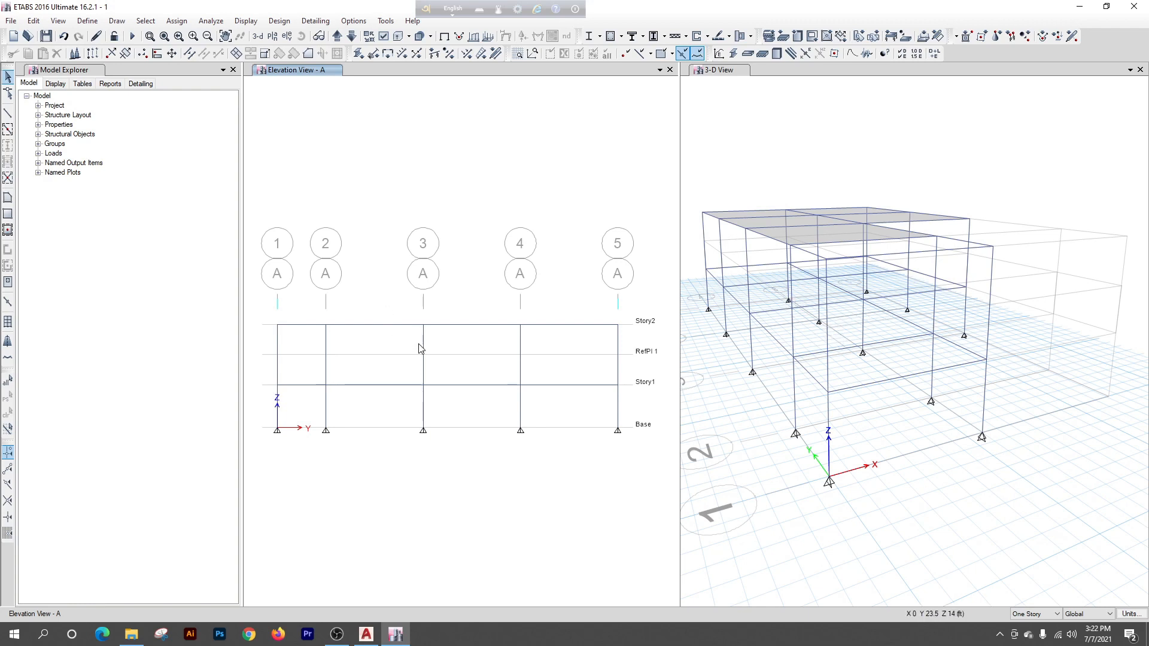
Draw a LANDING 15X18 frame between grids 1 and 2 at the reference plane level on elevation A
click(8, 130)
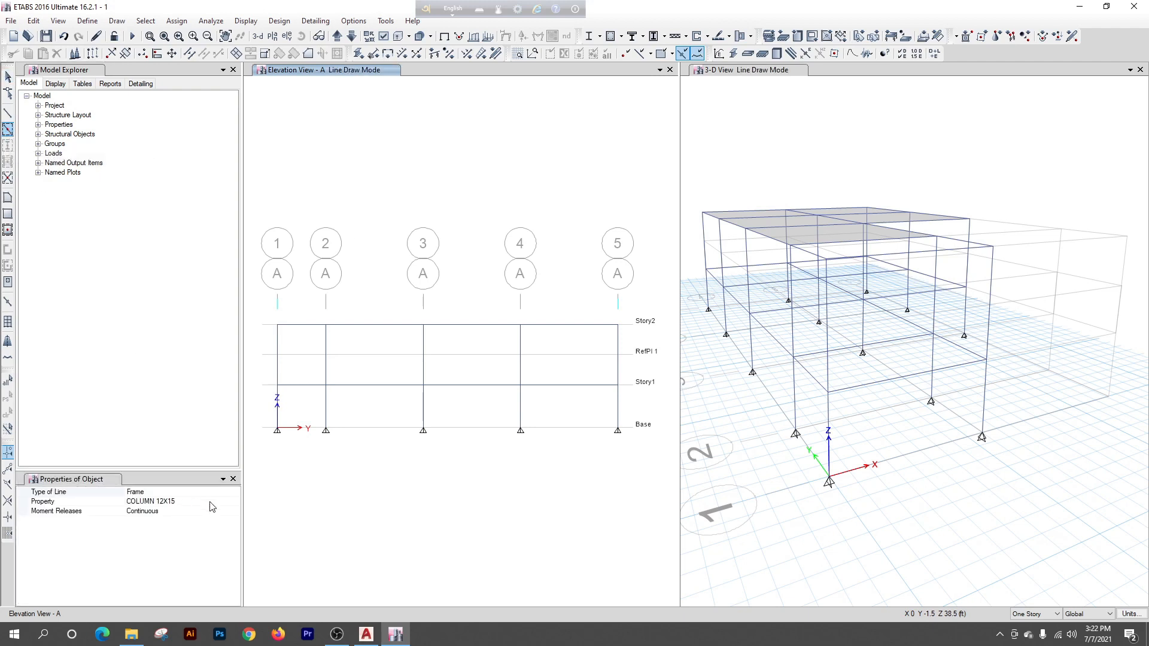
click(211, 503)
click(235, 502)
click(181, 536)
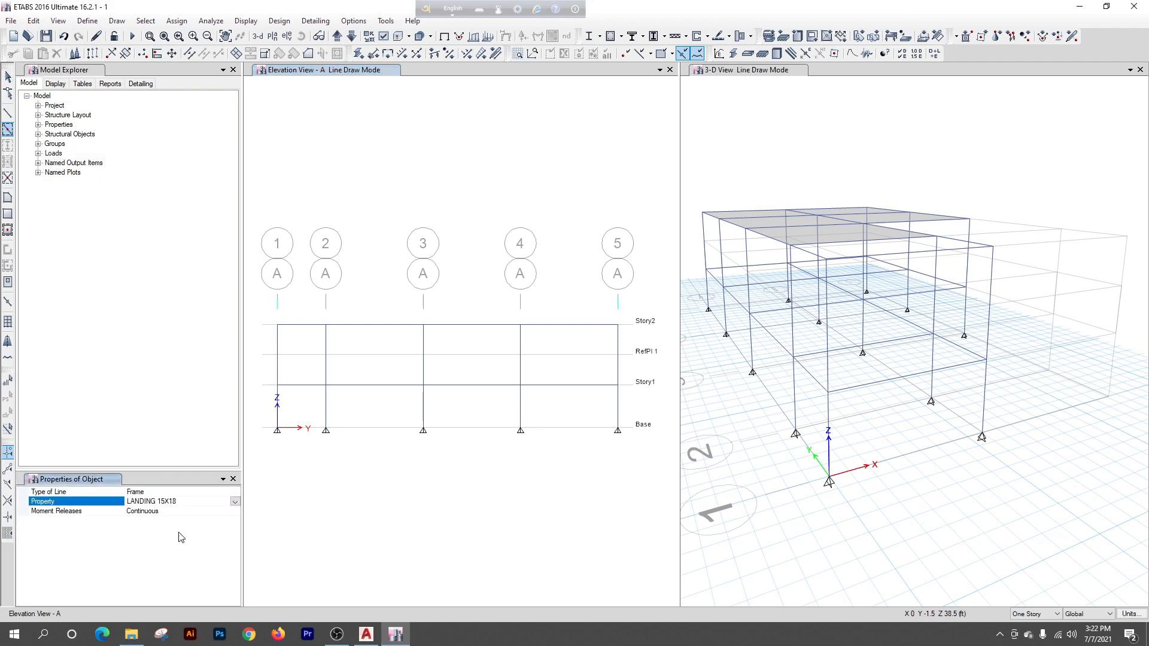
click(299, 355)
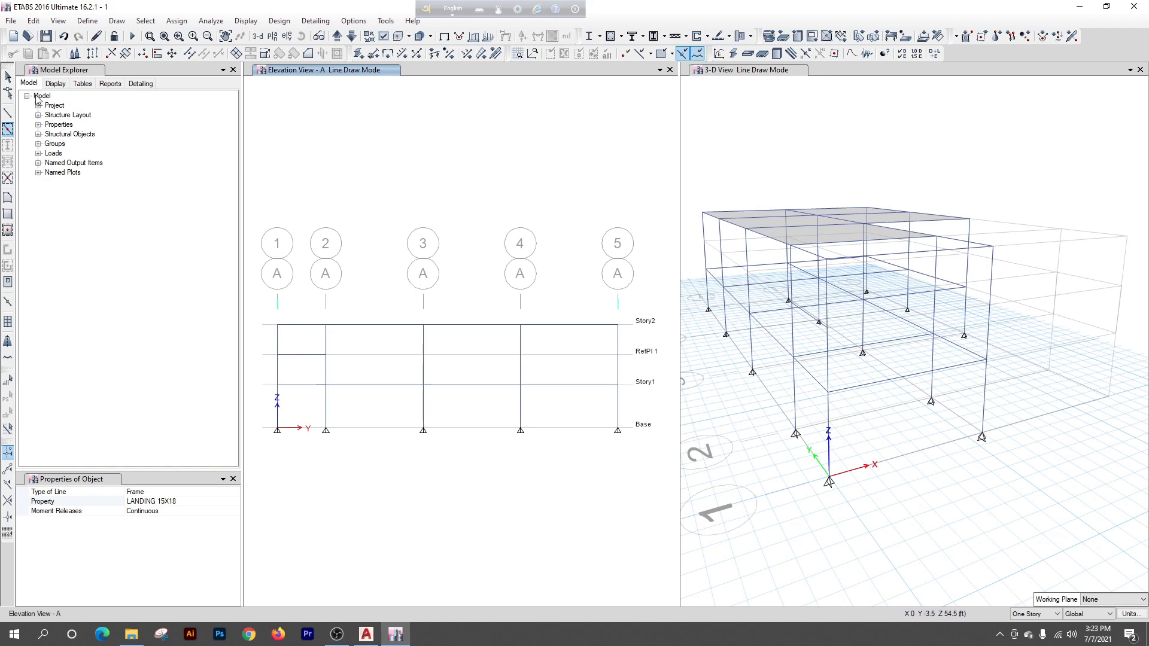
click(8, 77)
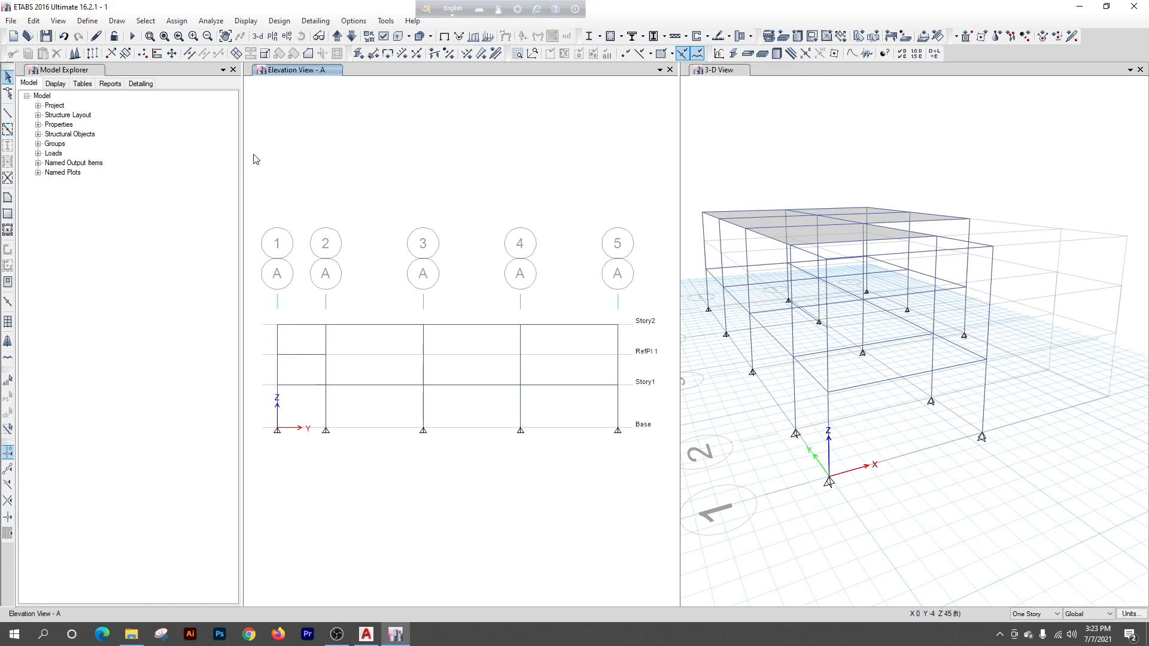
Display the Story2 plan and select the joints and frames of the bay between grids A–B and 1–2
click(274, 37)
click(620, 460)
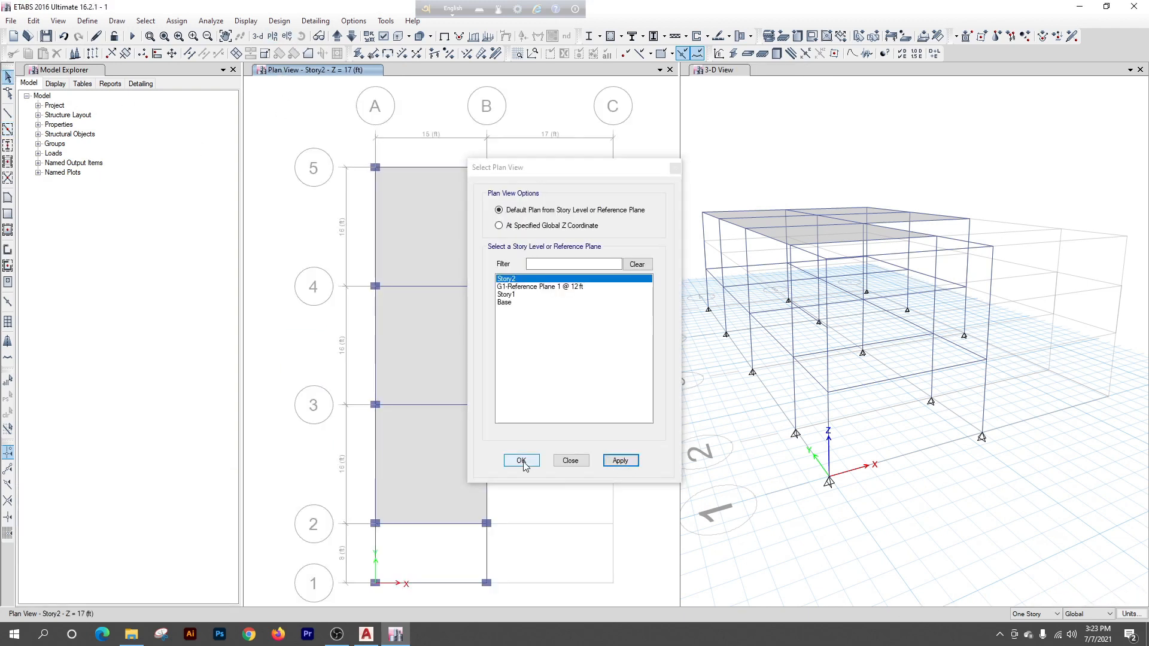
click(521, 461)
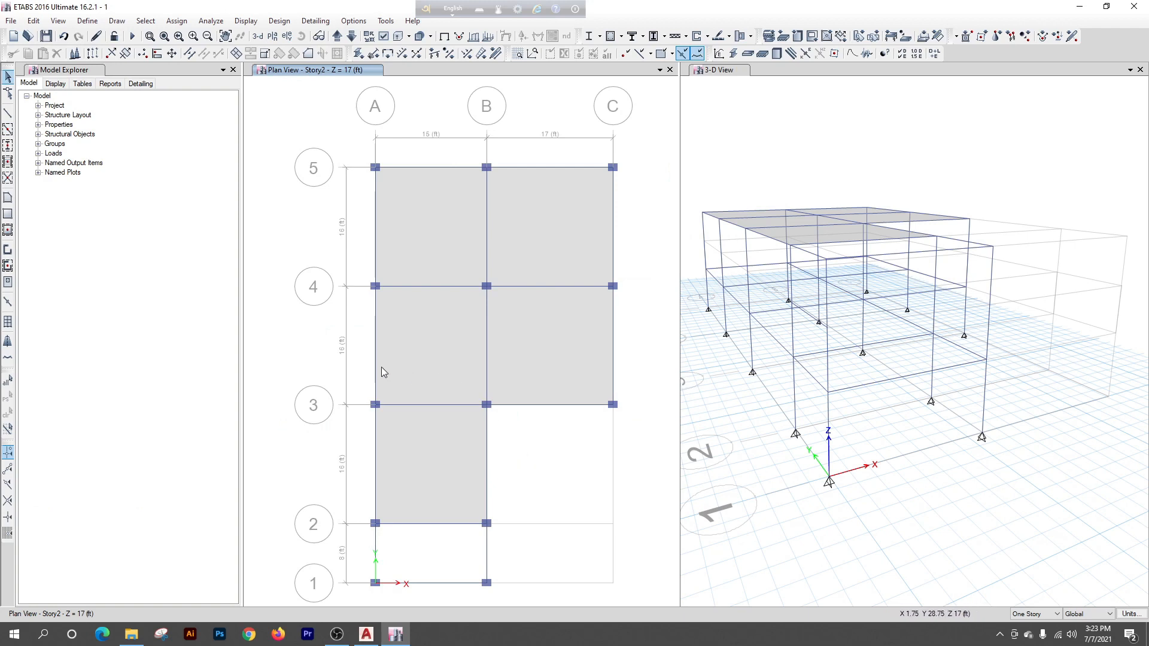
scroll(411, 377, down, 3)
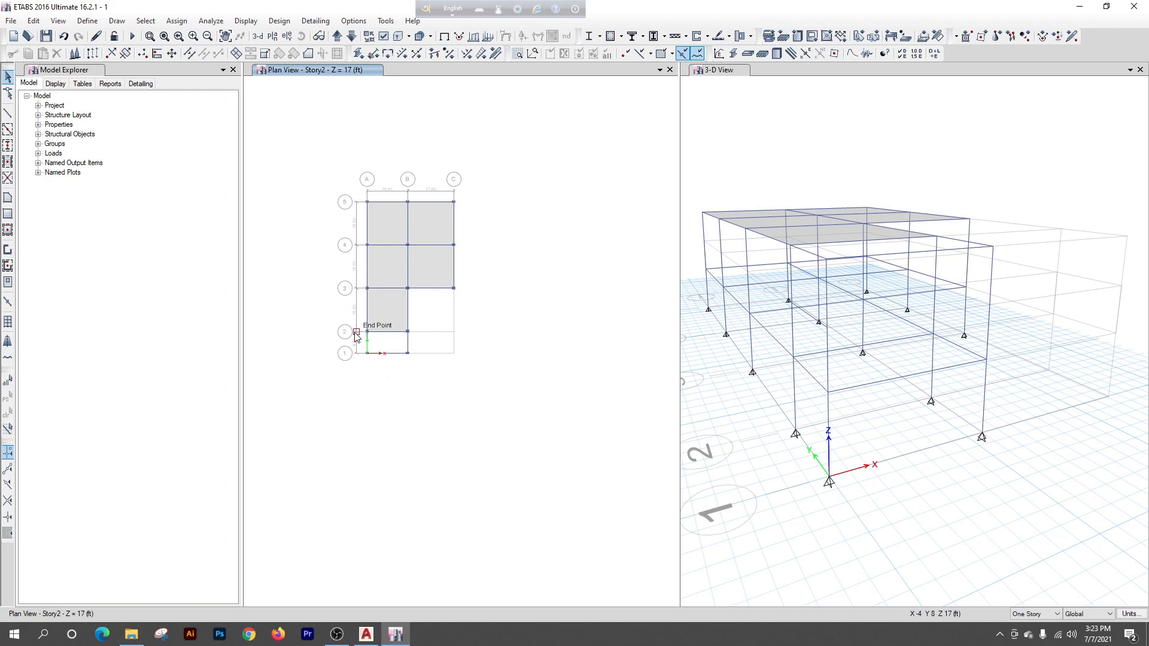
scroll(365, 344, up, 3)
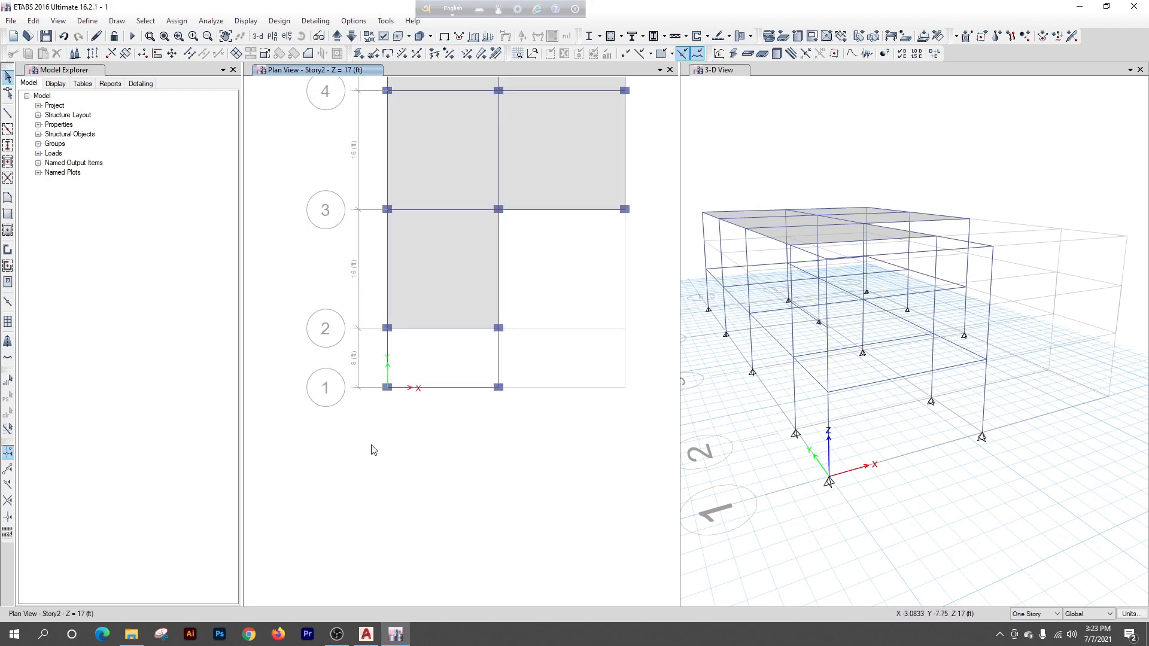
drag(367, 305, 575, 426)
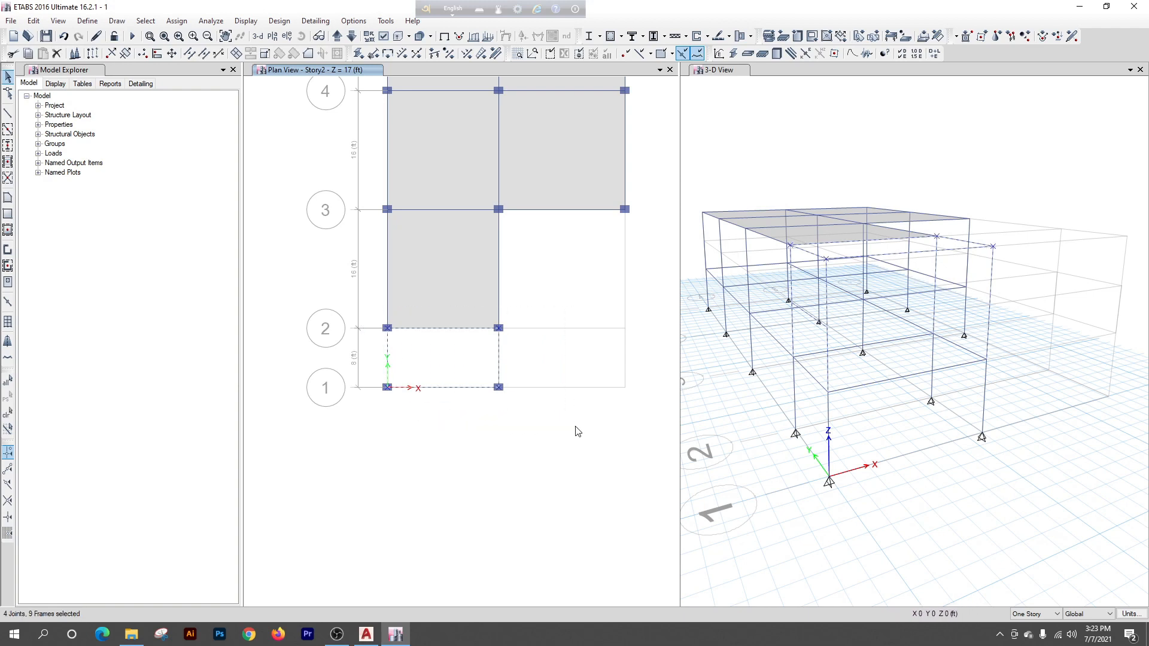
Add the joints and frames of the same bay at Story1 to the selection
click(351, 36)
scroll(385, 354, up, 5)
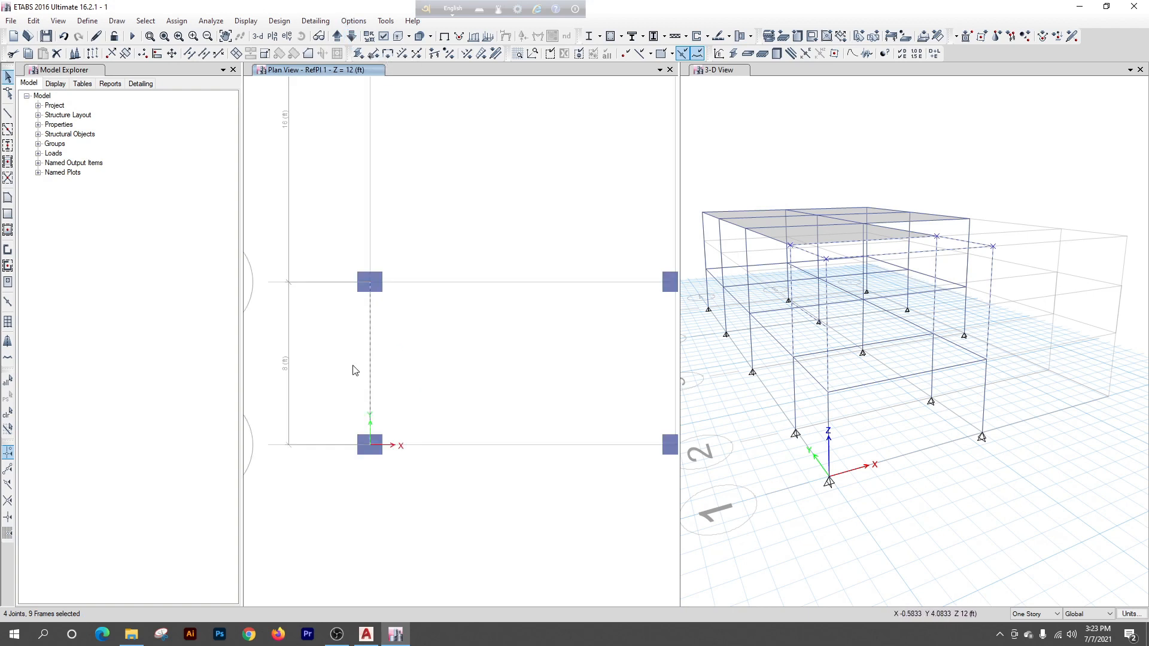
scroll(316, 392, down, 4)
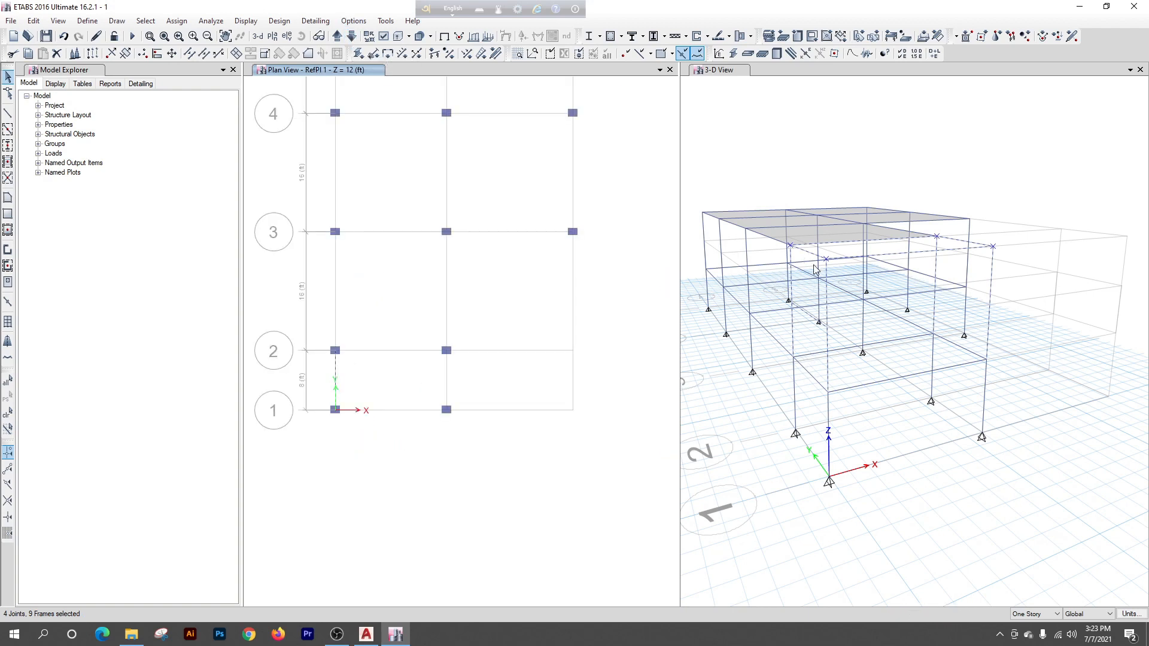
click(351, 36)
drag(323, 341, 481, 445)
click(353, 36)
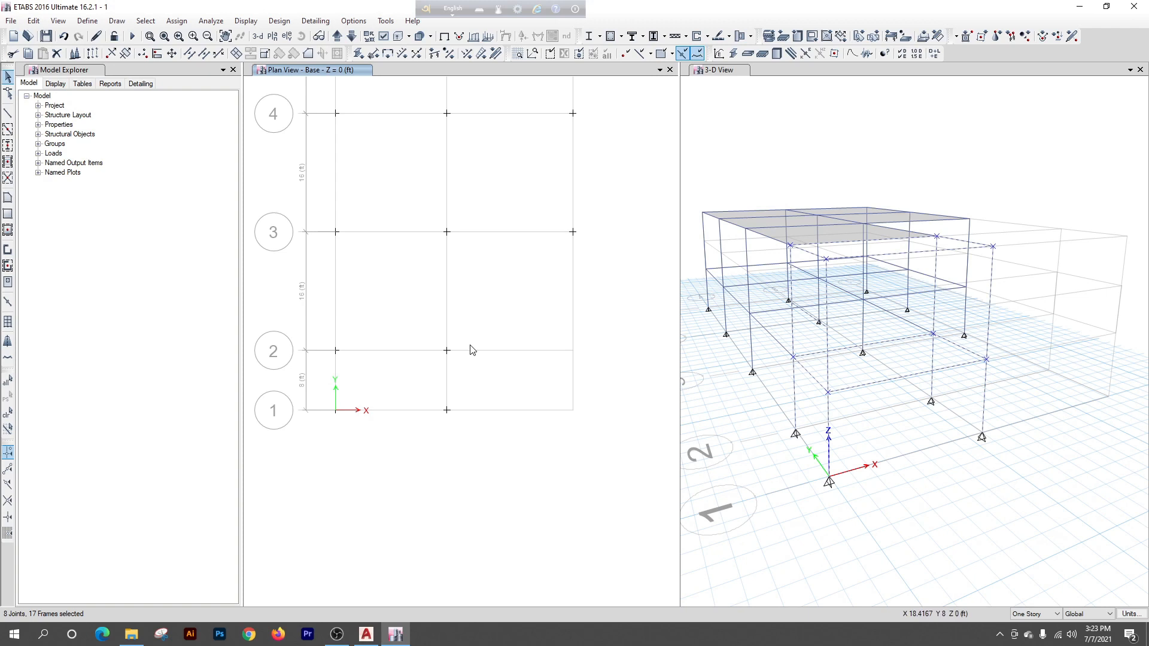
click(337, 36)
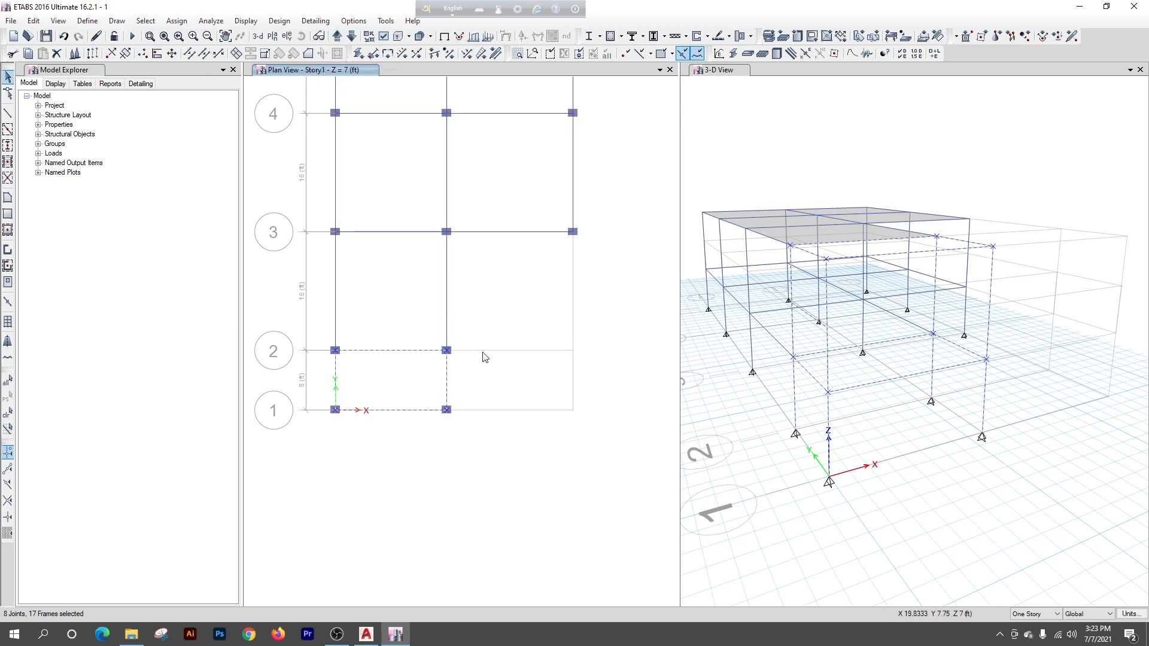
Show only the selected bay's objects and change the plan view to a 3-D view
right_click(388, 380)
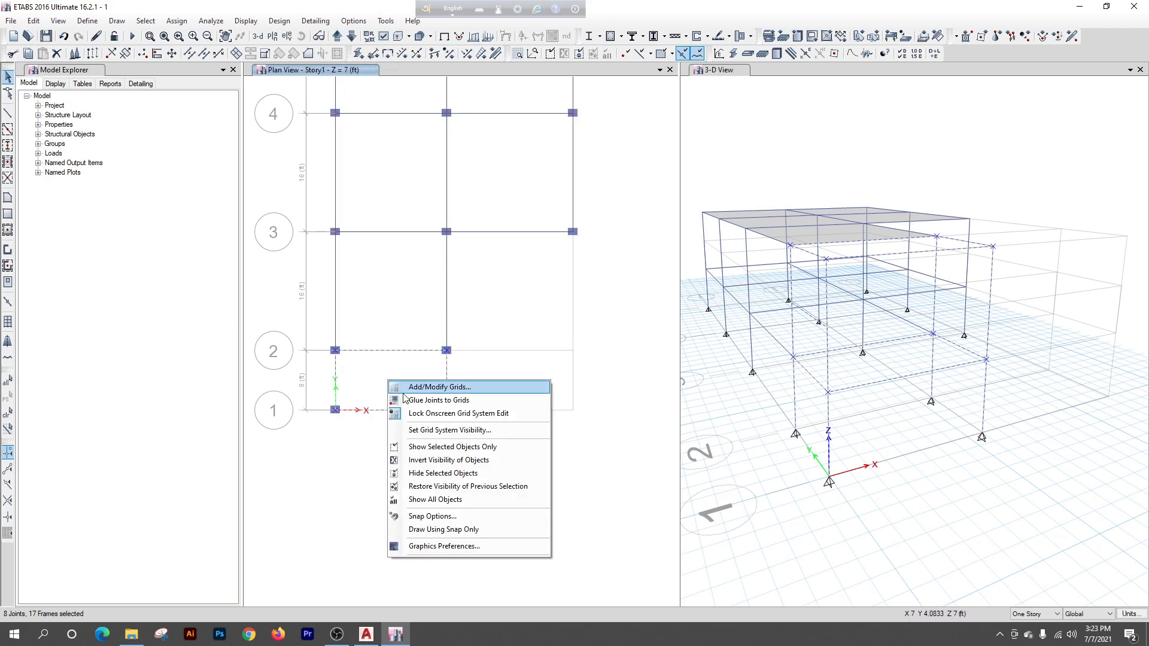
click(432, 452)
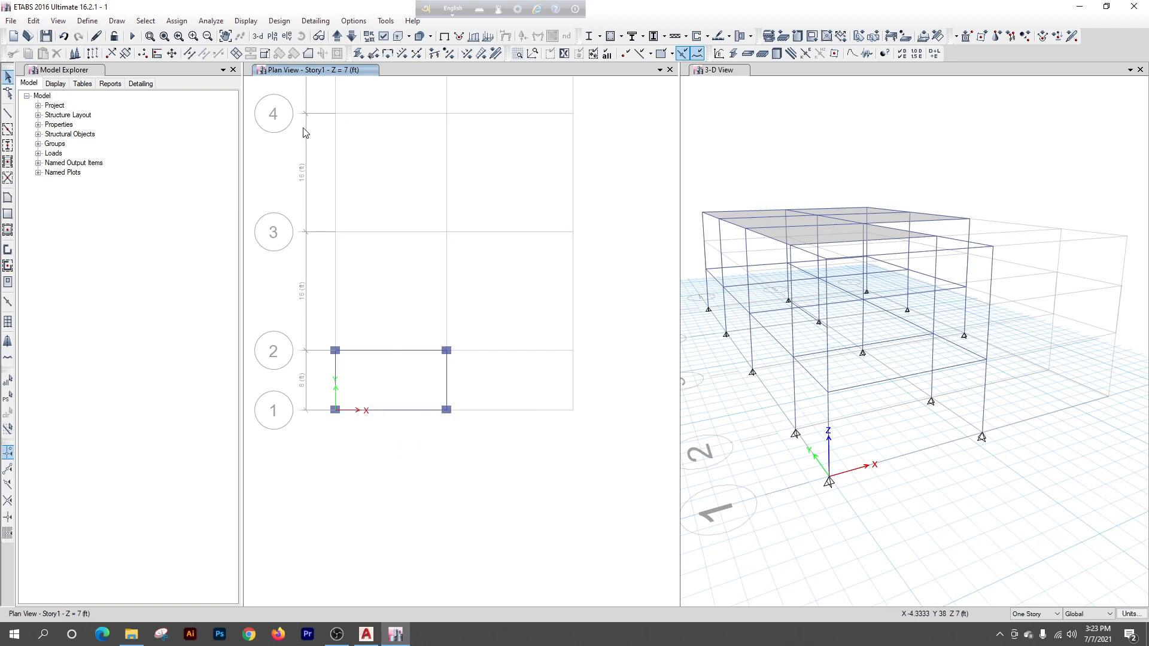
click(261, 39)
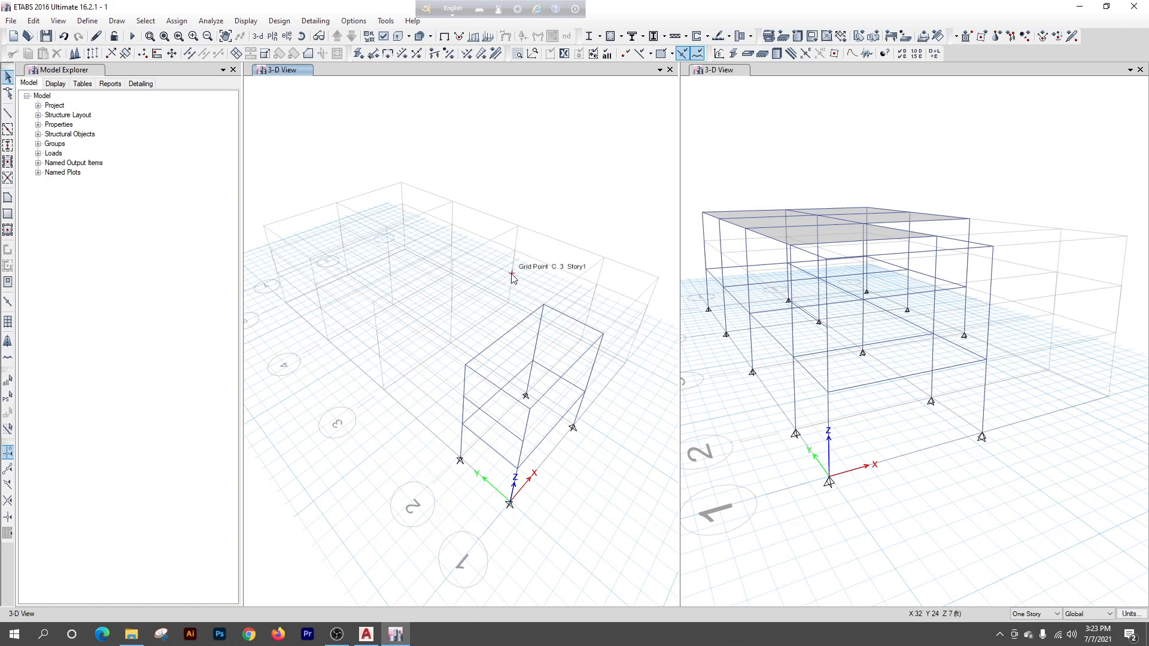
Hide the grid system in the 3-D view of the isolated bay
right_click(500, 186)
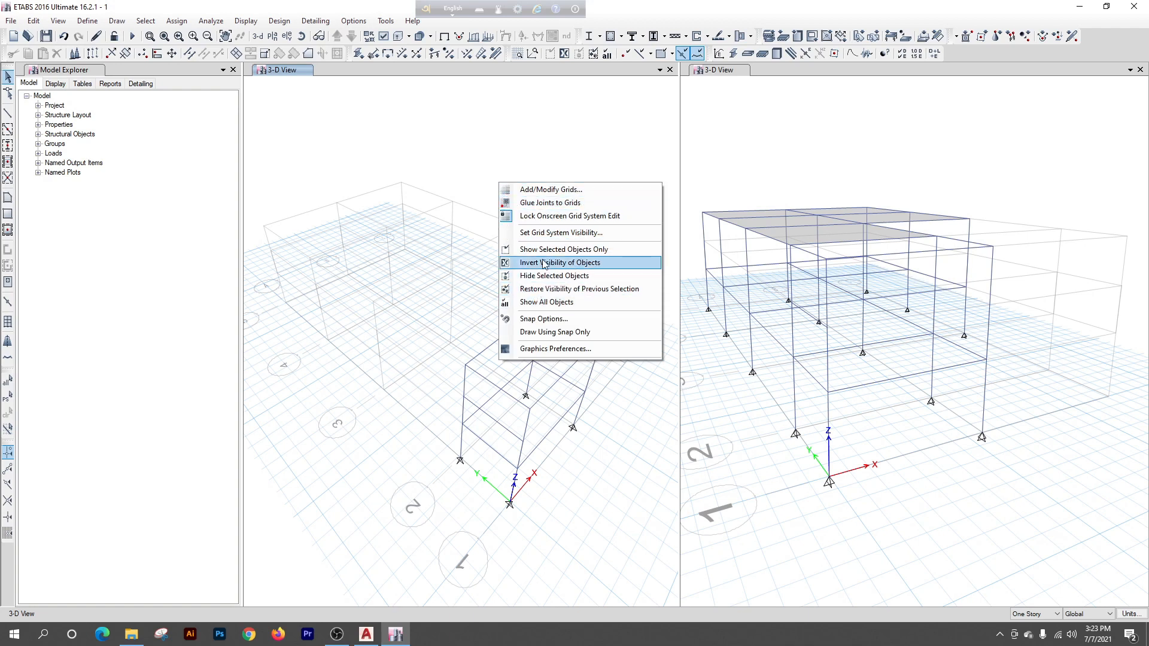
click(550, 233)
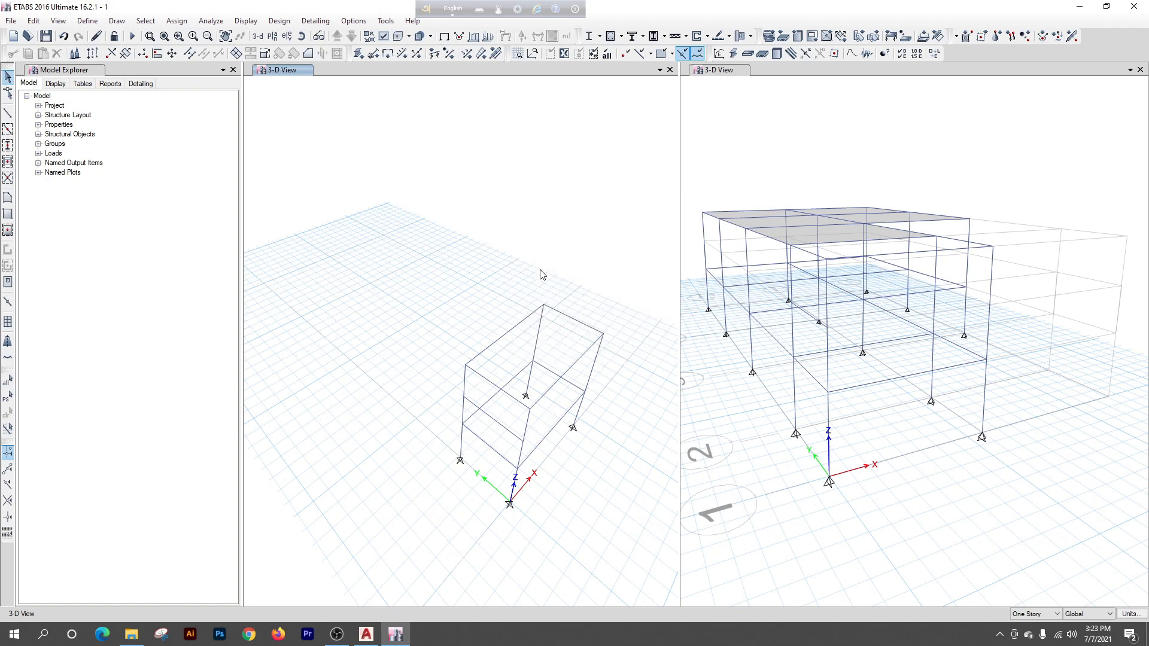
shift+middle_drag(584, 489, 541, 410)
scroll(608, 417, down, 5)
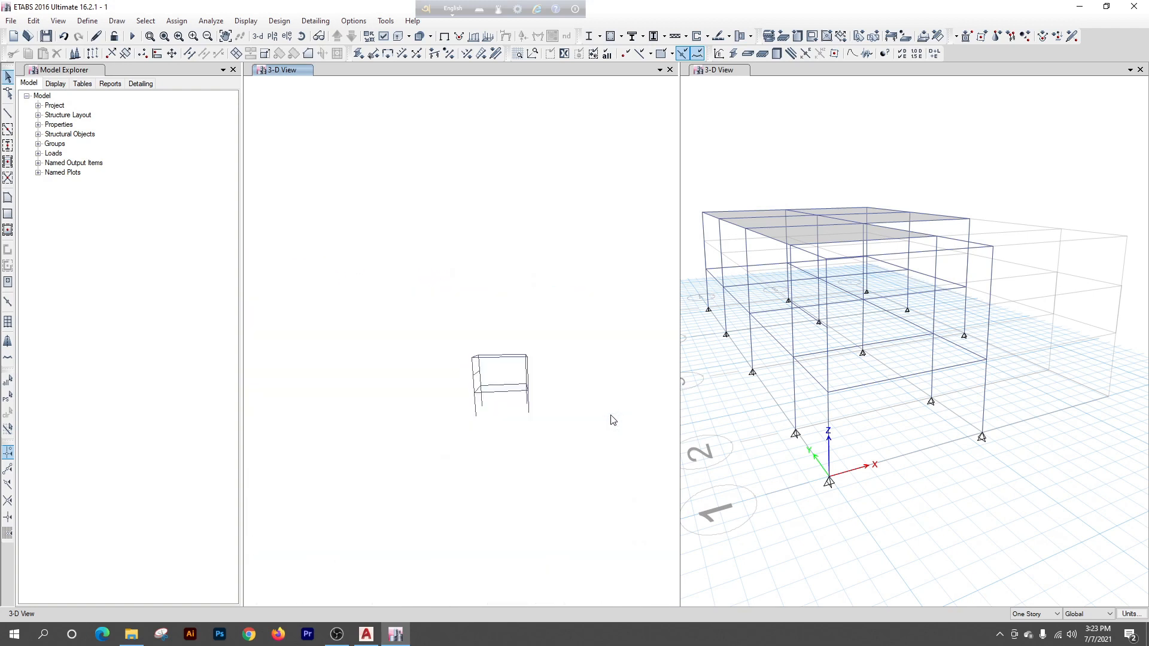
Turn on snapping to line ends and midpoints in the snap options and apply it
scroll(518, 411, up, 5)
scroll(542, 362, up, 4)
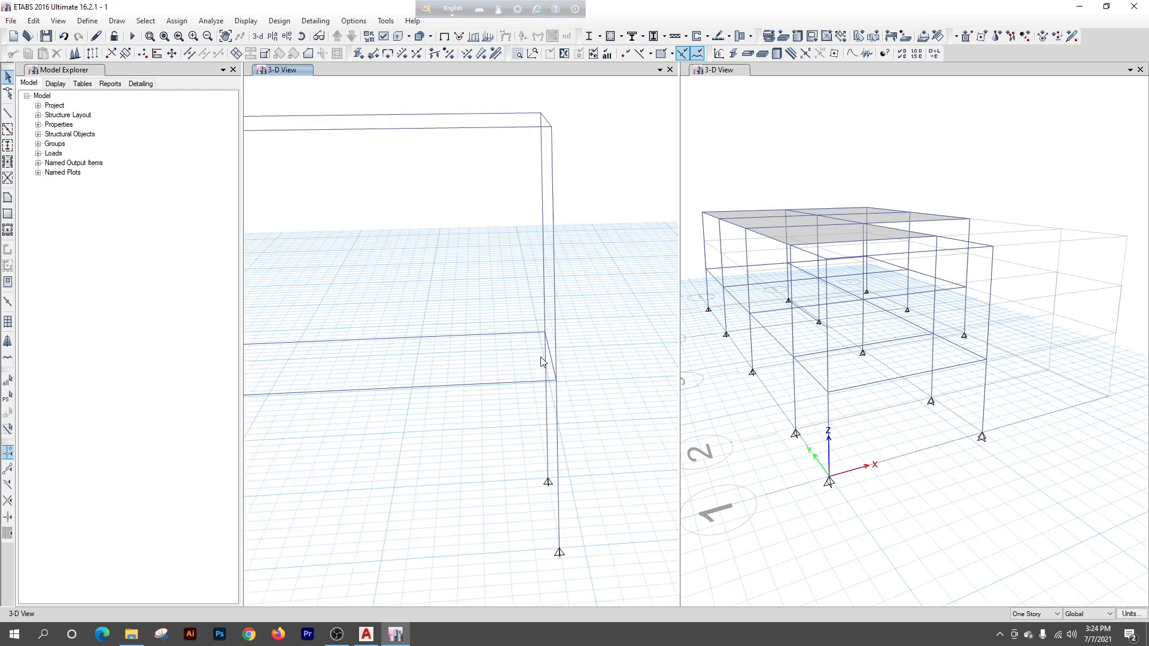
scroll(545, 359, down, 4)
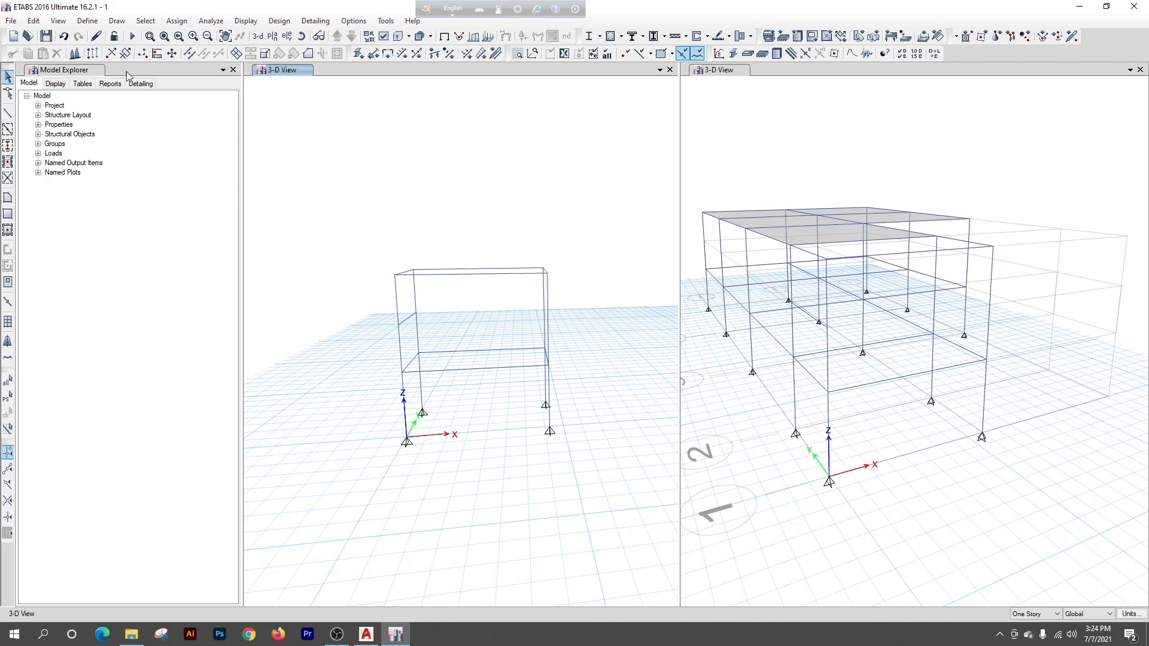
click(116, 21)
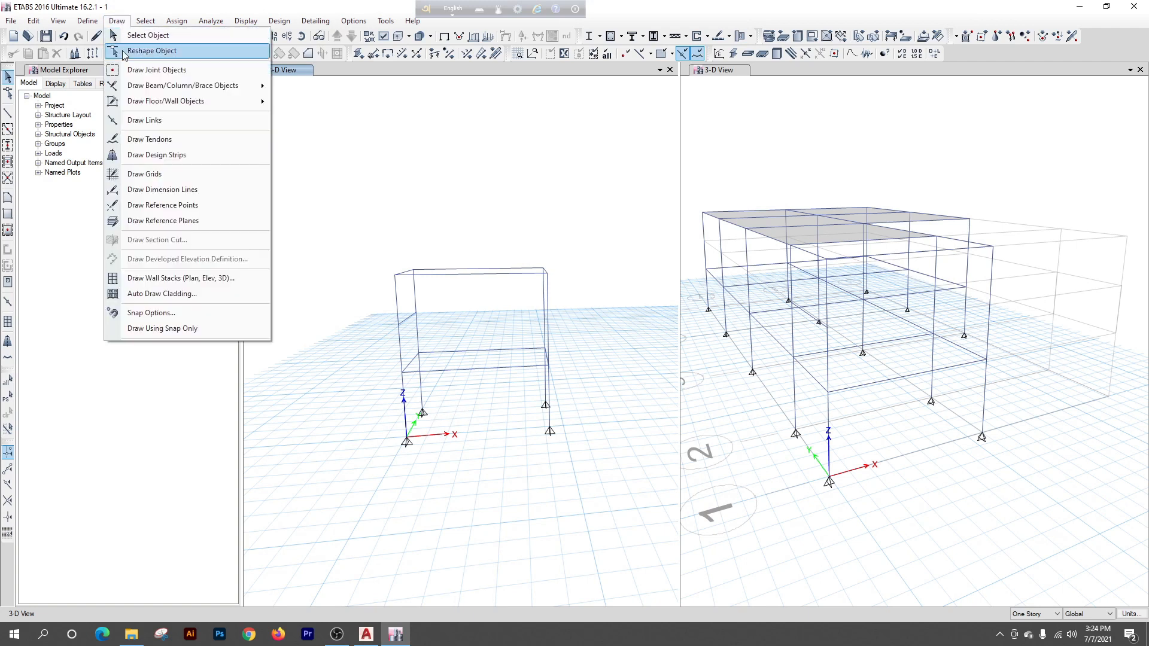
click(140, 313)
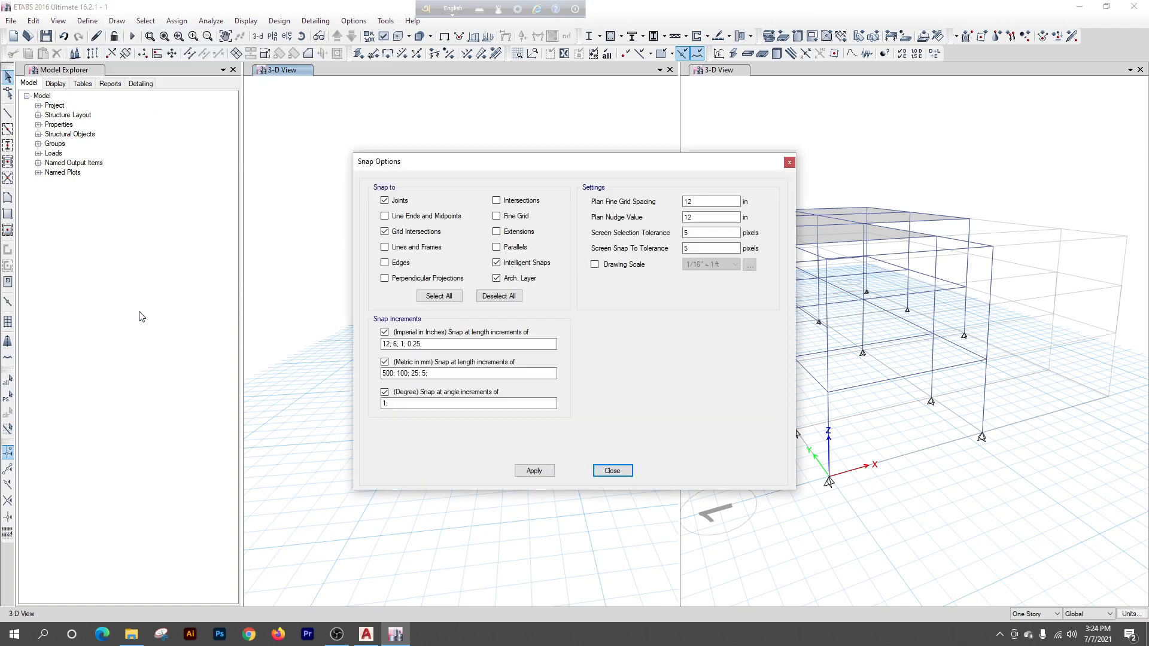
click(385, 216)
click(542, 472)
click(612, 471)
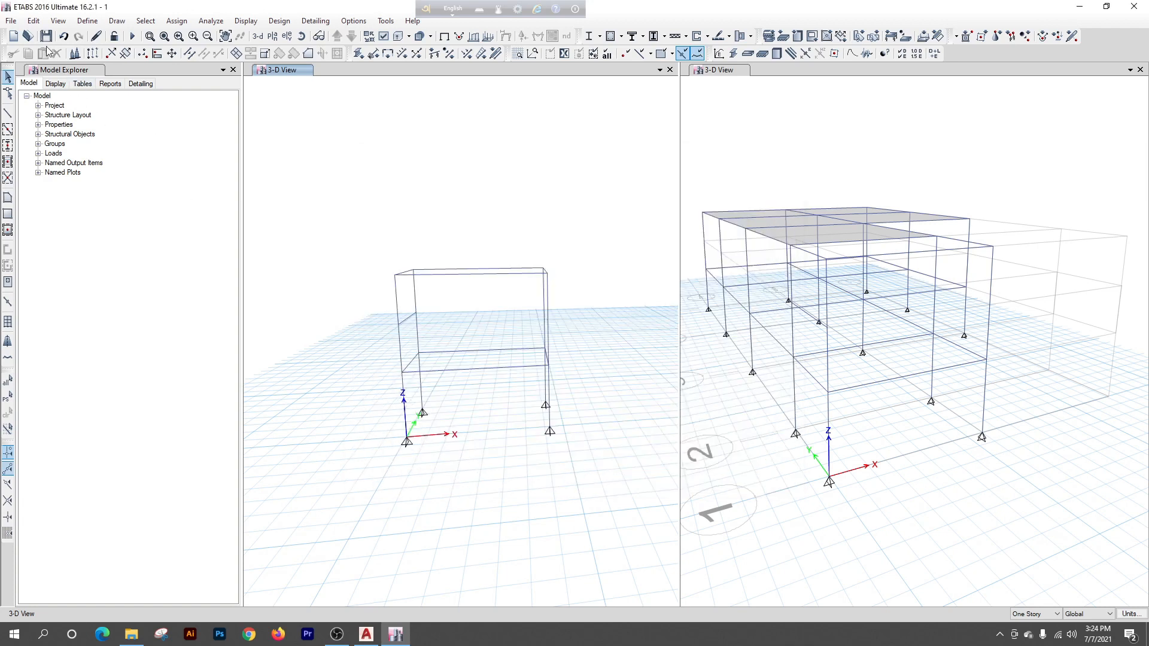
Open the linear Replicate settings and place them clear of the isolated bay, with its beams in view
click(32, 22)
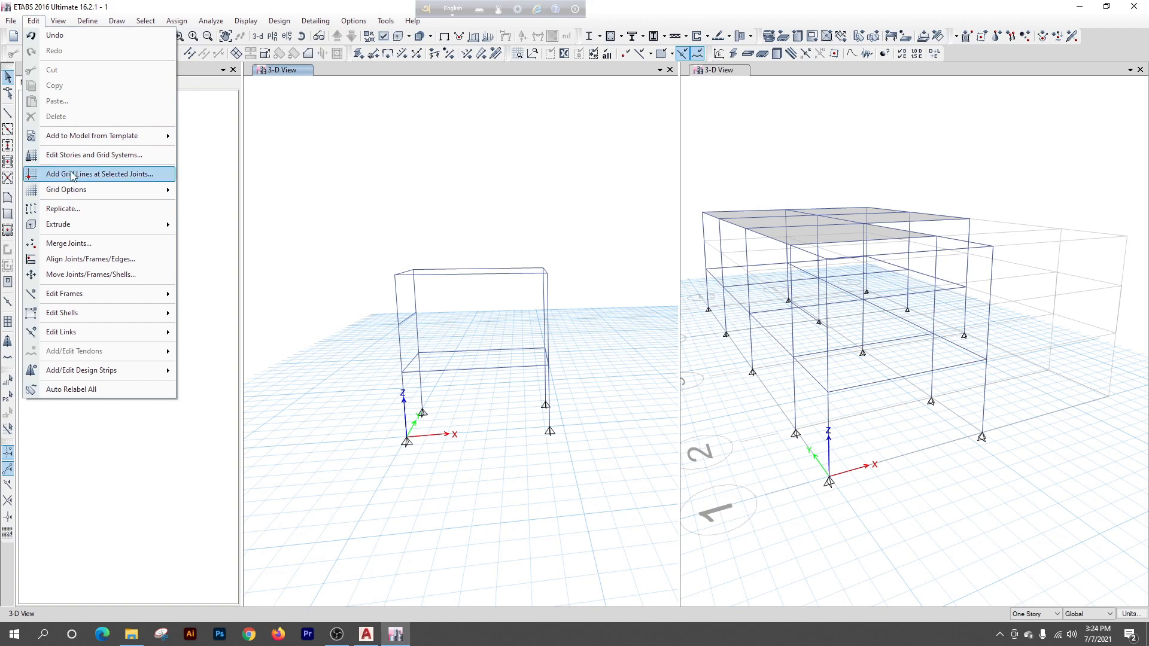
click(65, 209)
drag(546, 190, 688, 162)
scroll(555, 358, up, 3)
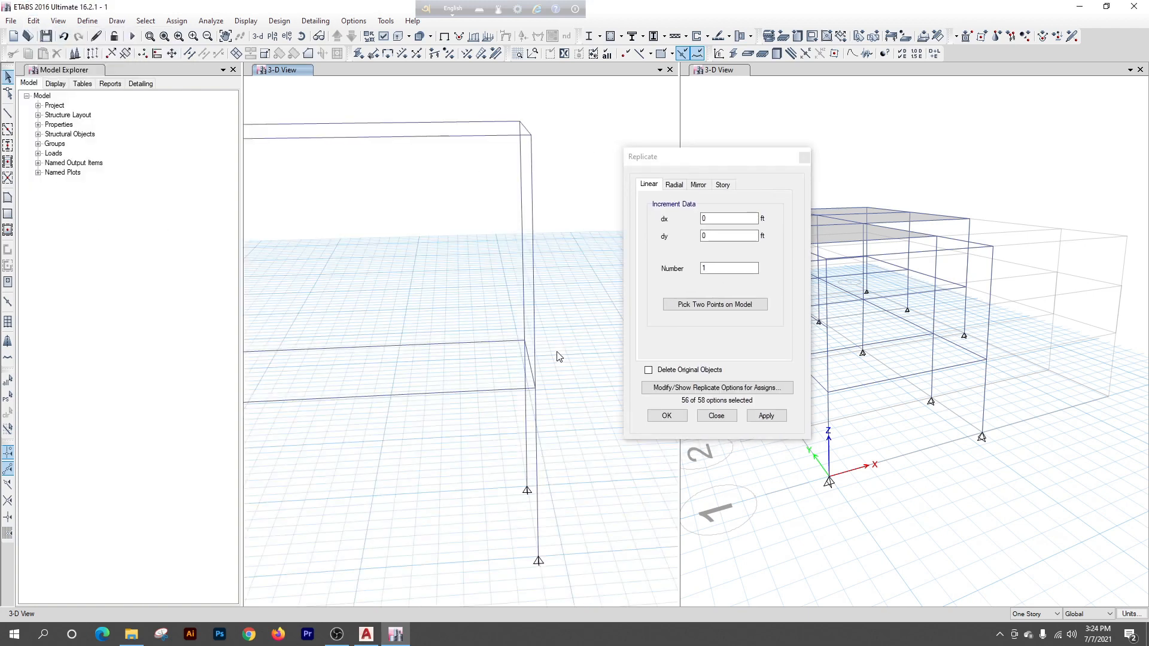
scroll(556, 358, down, 3)
middle_drag(491, 419, 484, 411)
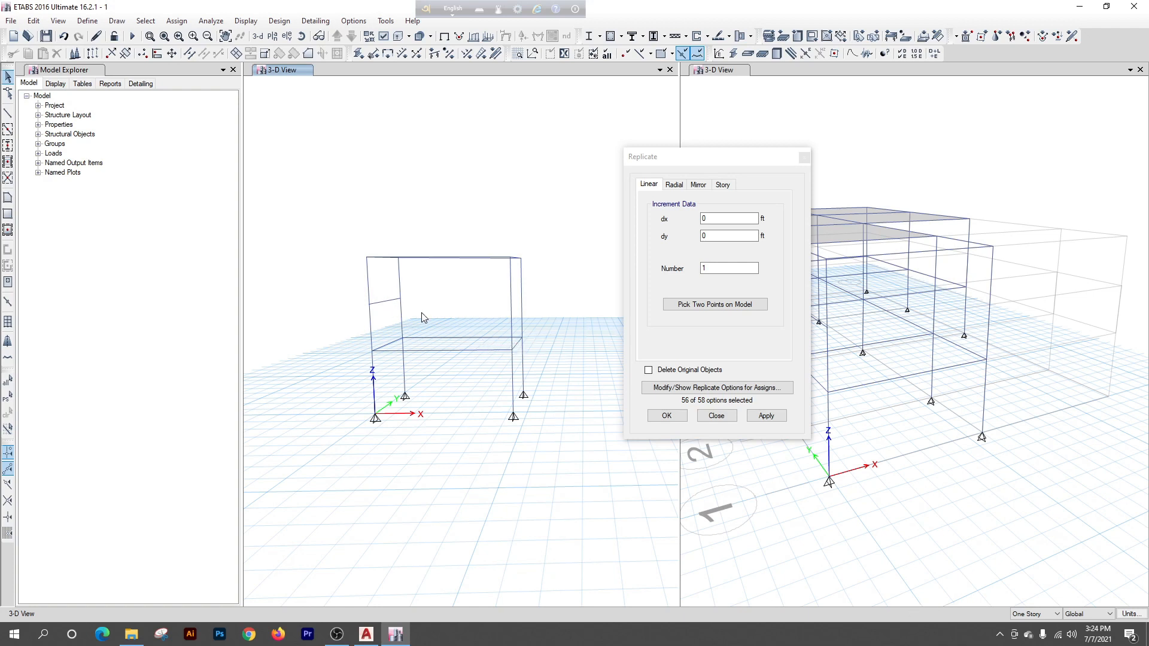
shift+middle_drag(482, 317, 485, 347)
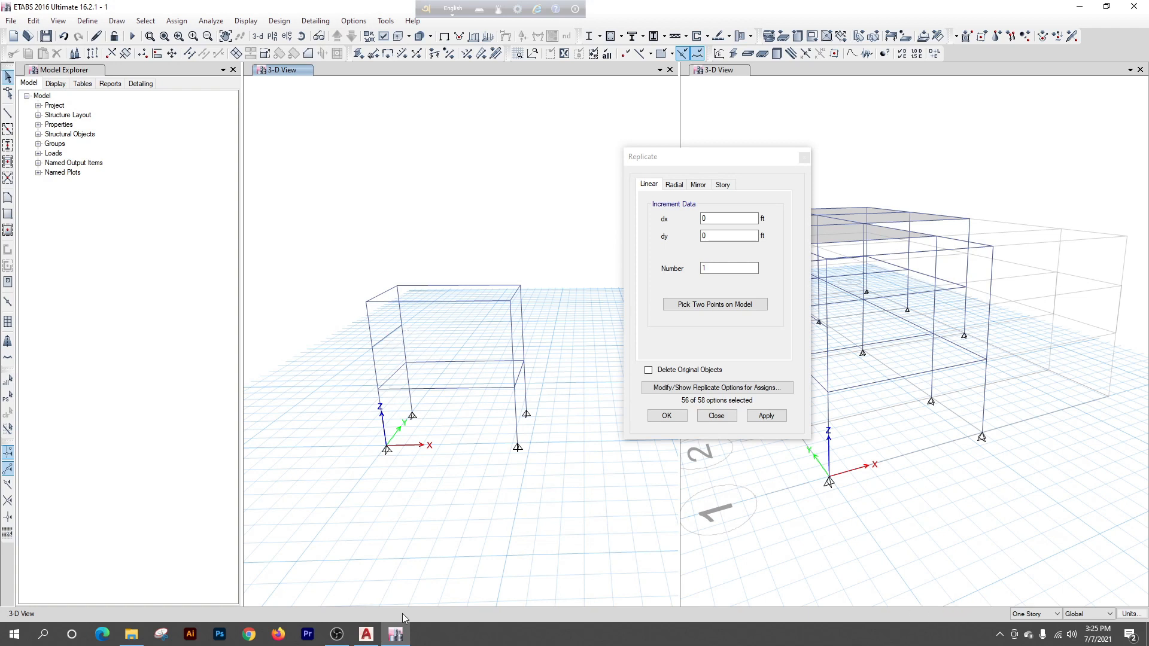
Switch to AutoCAD, examine the stair landing dimensions on the floor plan, and return to ETABS
click(368, 636)
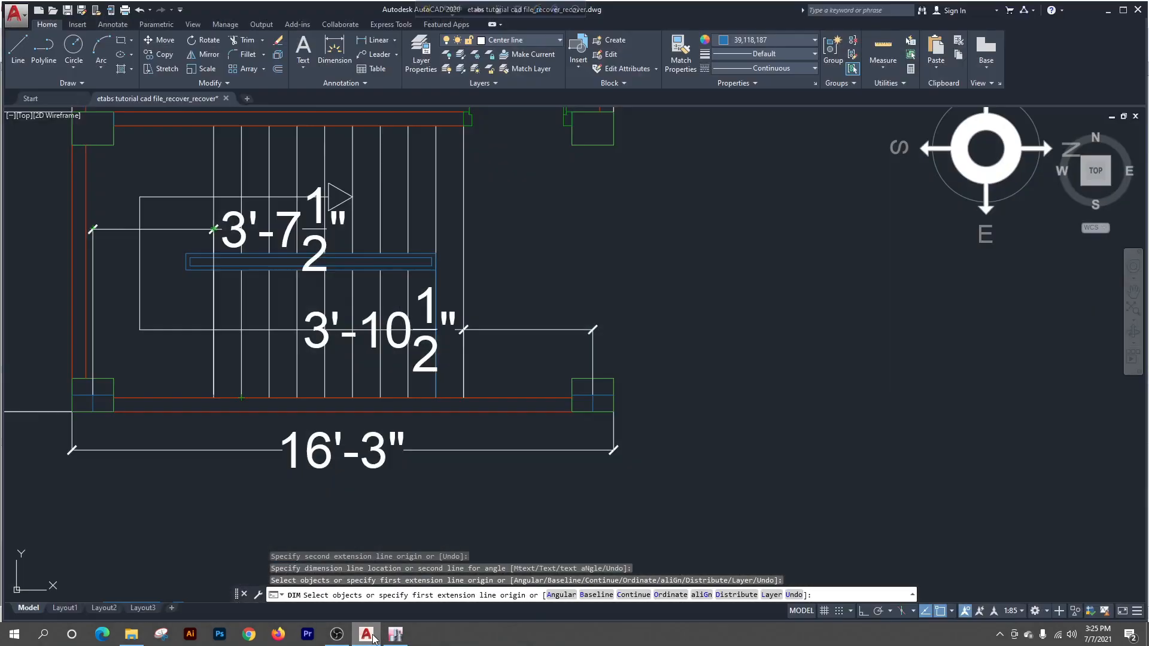
scroll(437, 413, down, 2)
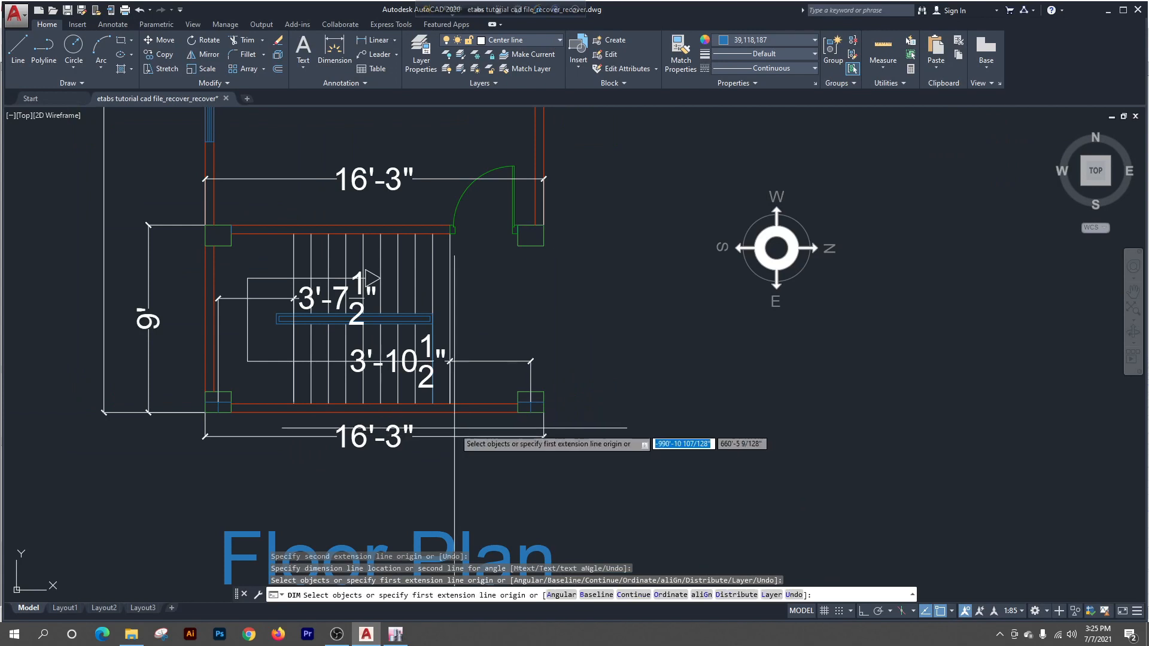
scroll(531, 404, up, 2)
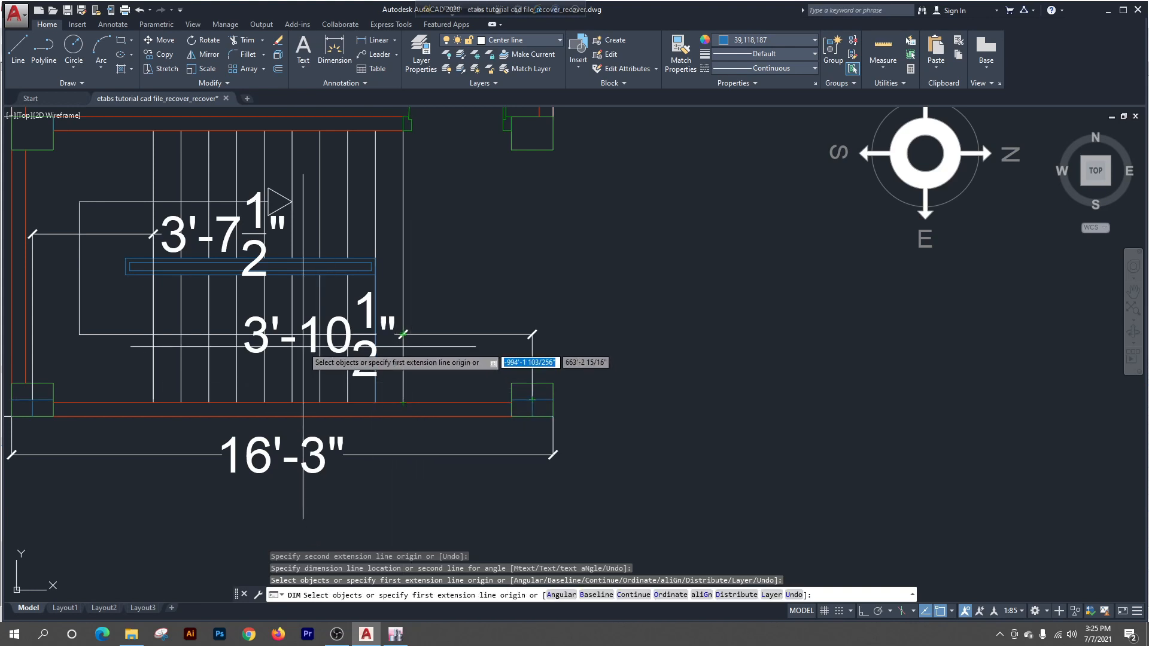
scroll(379, 351, down, 2)
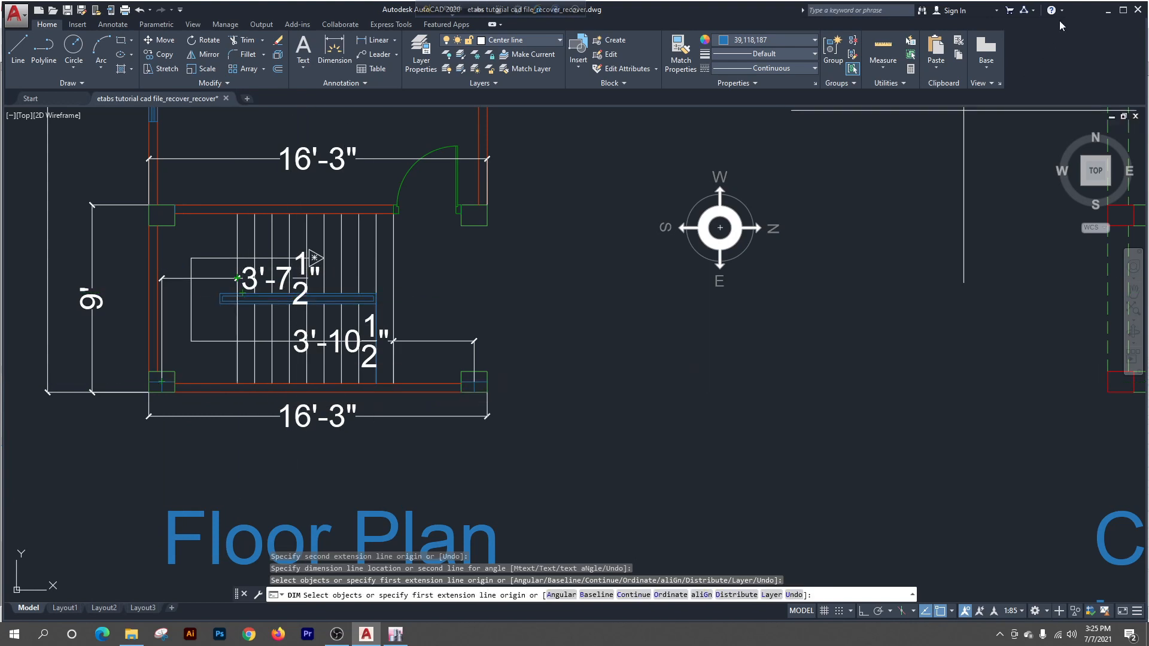
click(1108, 11)
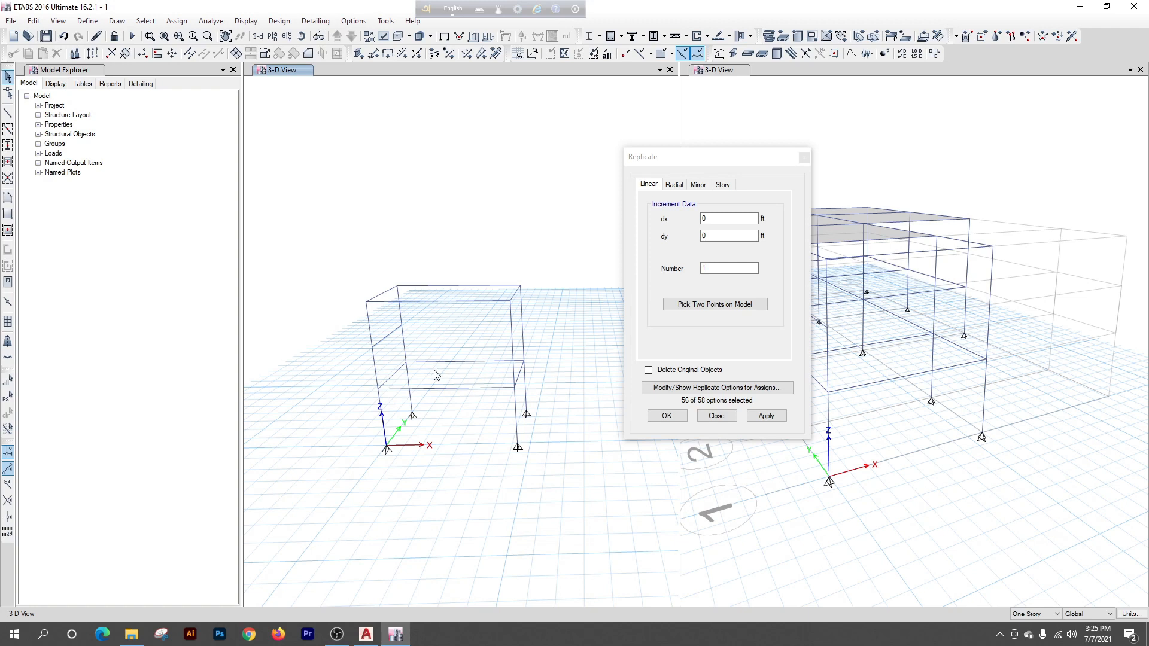
Replicate the grid B beams at Story1 and Story2 linearly by dx -3.875 ft, making one copy
click(629, 240)
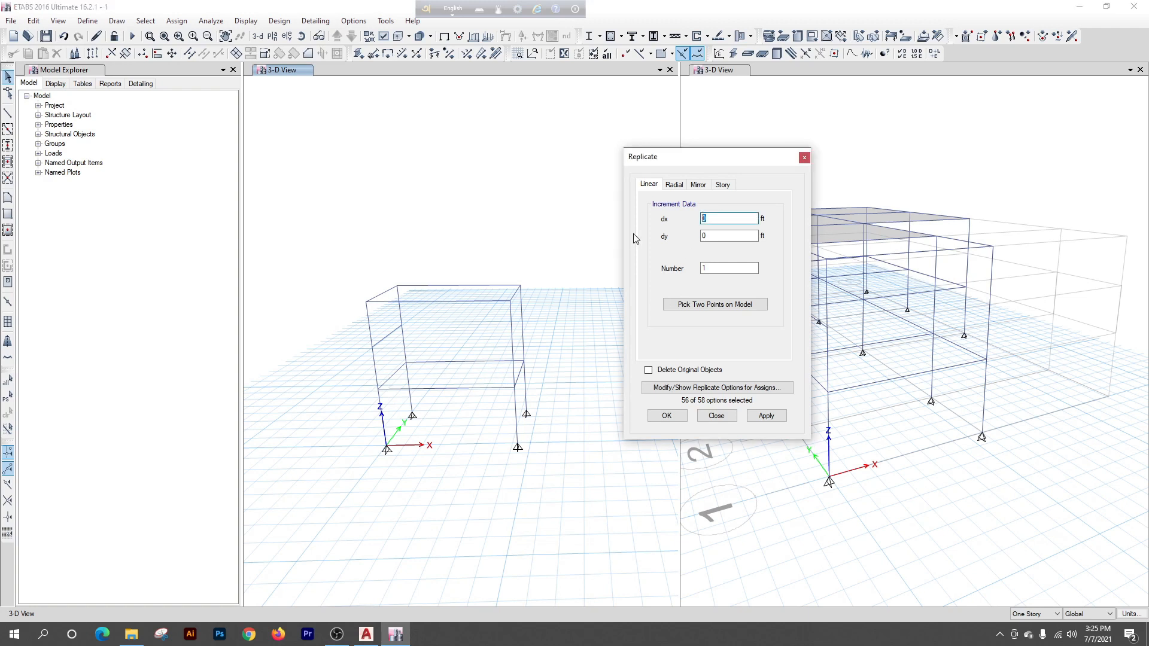
text(-3.875)
click(519, 377)
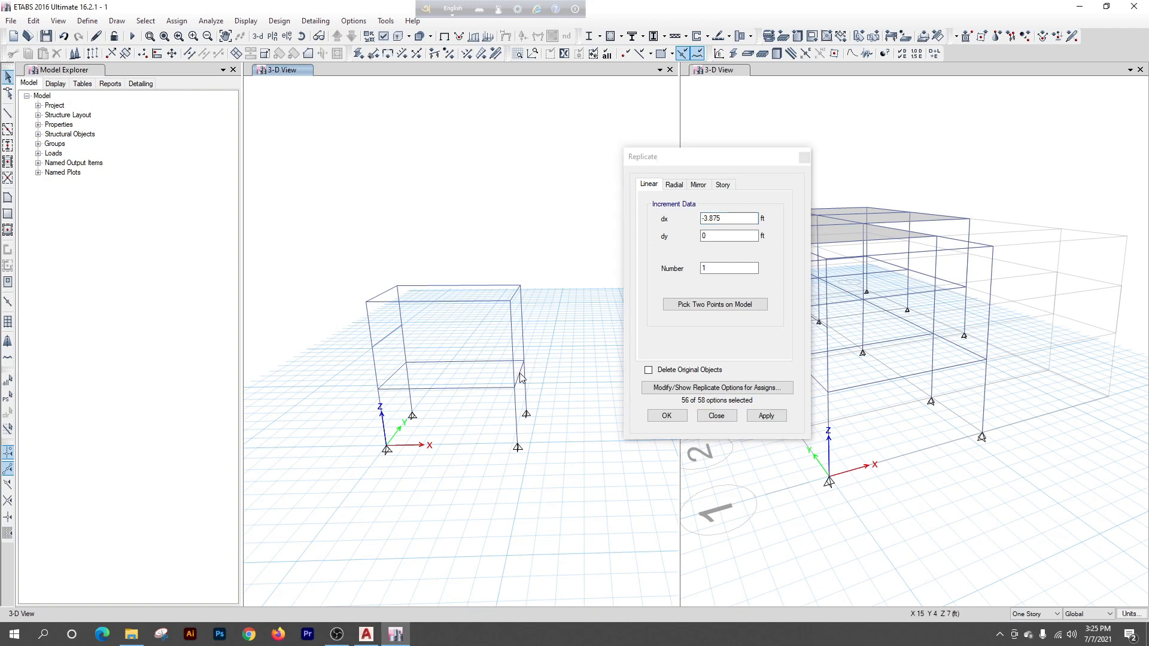
click(766, 415)
click(518, 294)
click(766, 416)
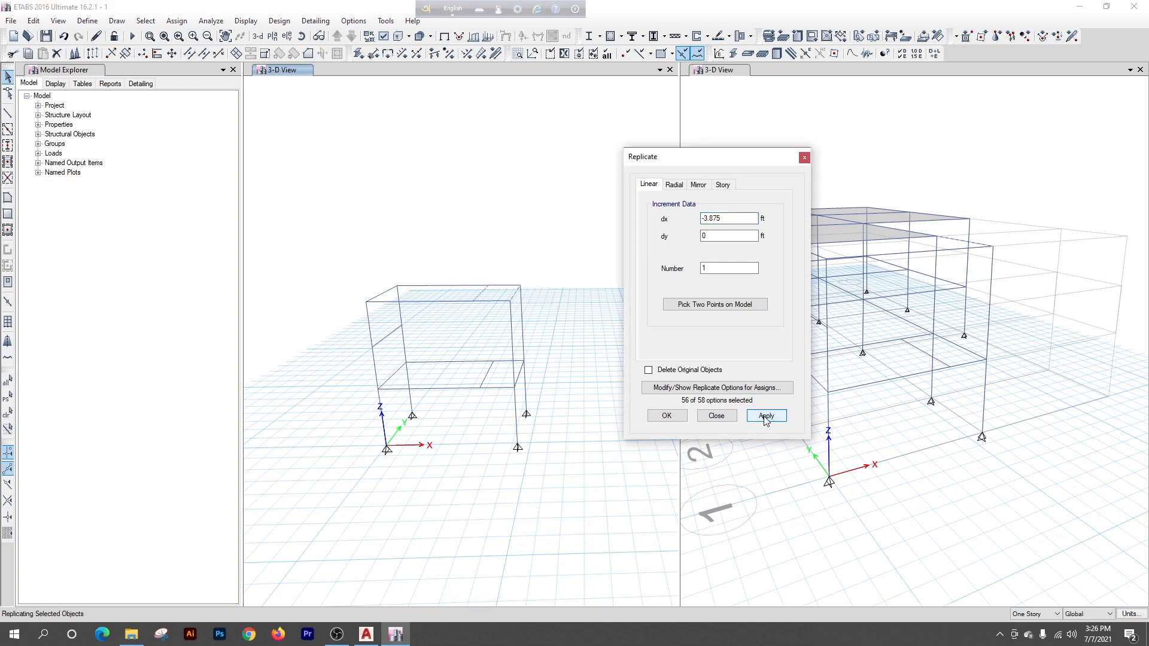
click(666, 416)
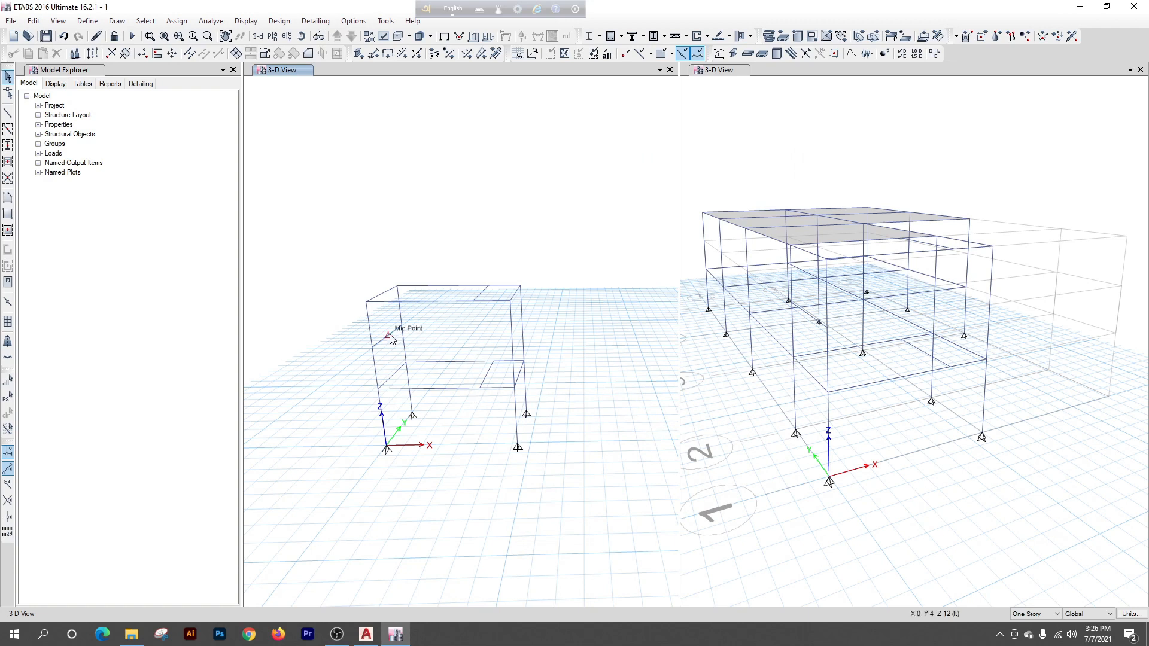
Replicate the 12 ft landing beam on grid A linearly by dx 3.625 ft, making one copy
click(34, 21)
click(65, 209)
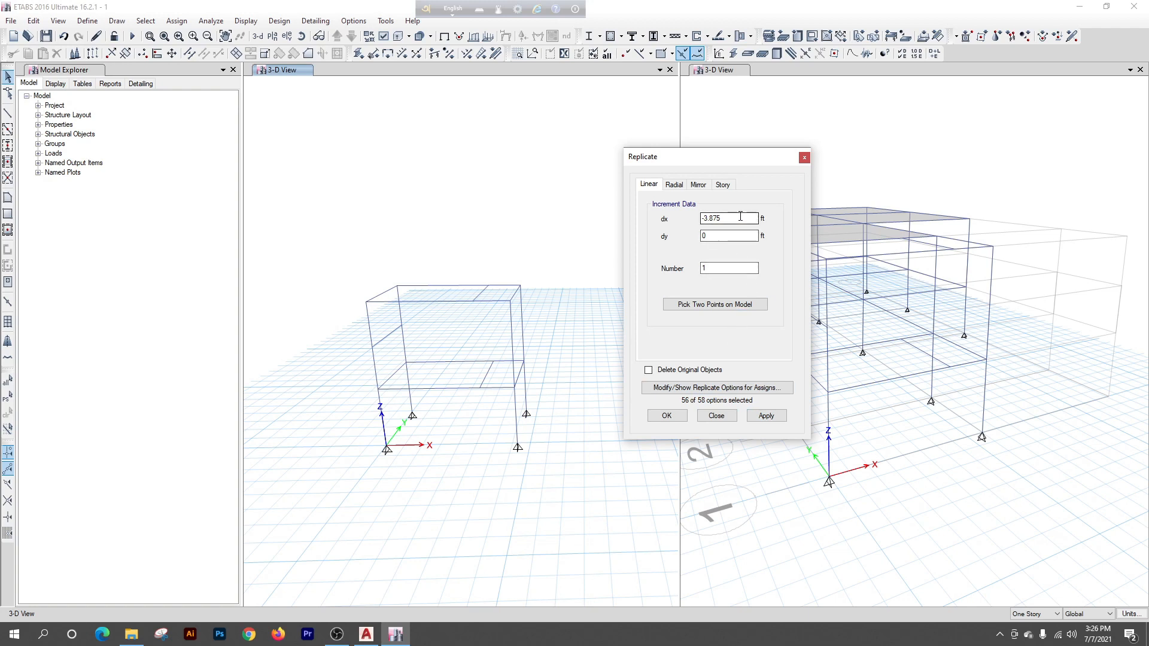
drag(738, 219, 558, 274)
key(BackSpace)
click(366, 635)
click(366, 635)
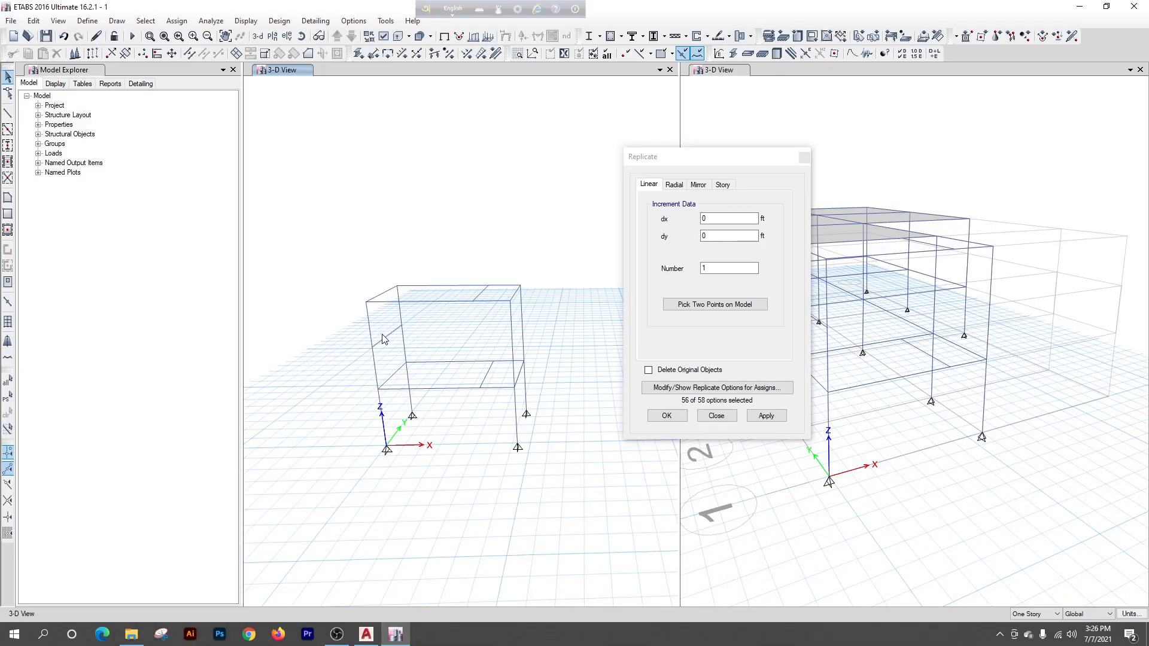
click(622, 221)
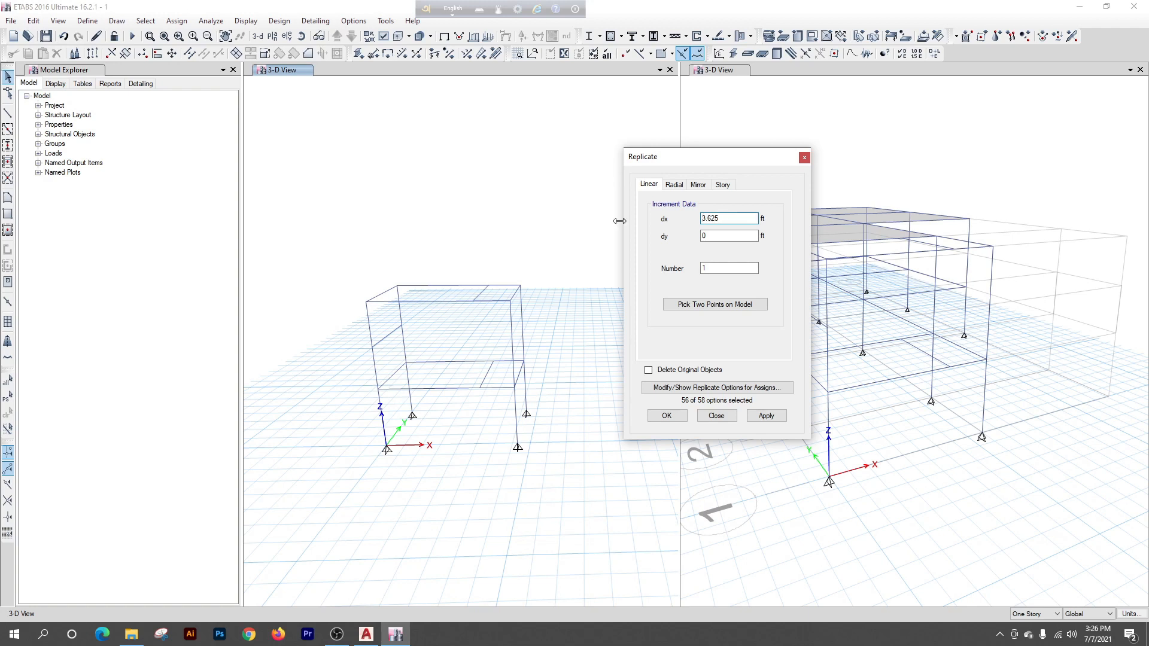
click(382, 334)
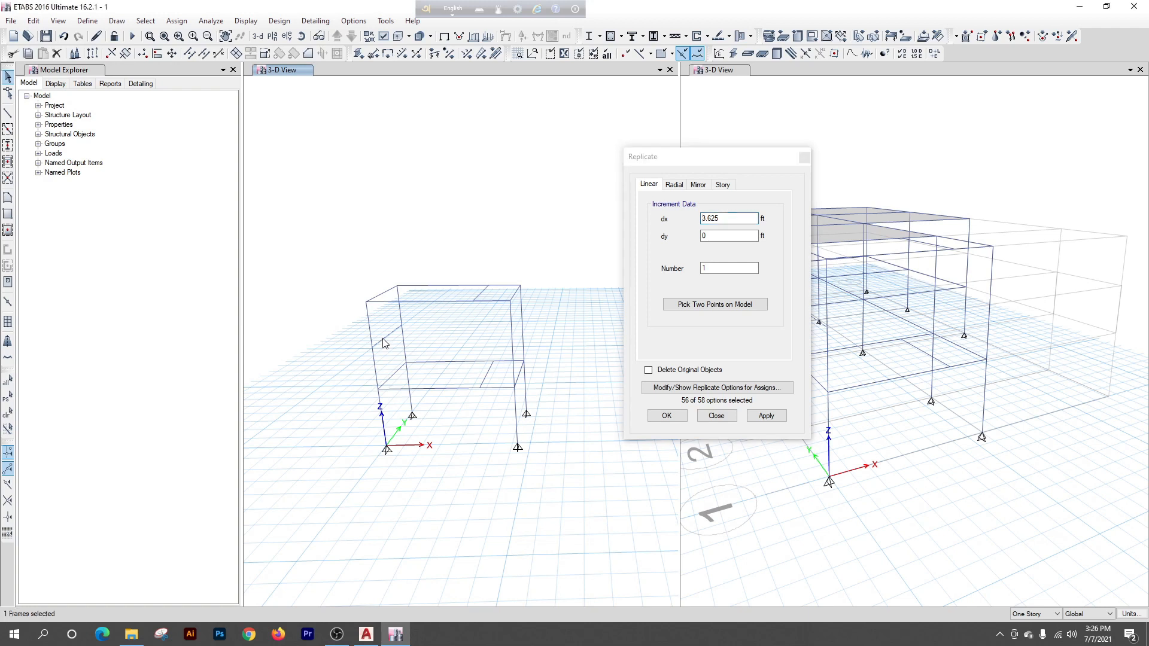
click(767, 419)
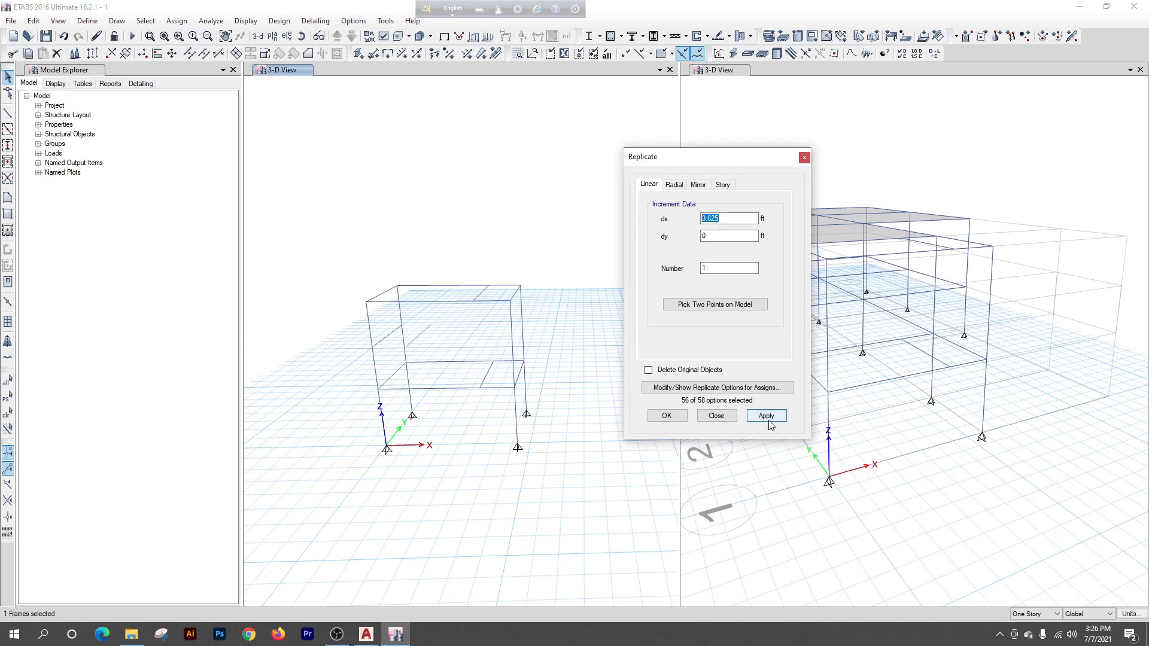
click(671, 419)
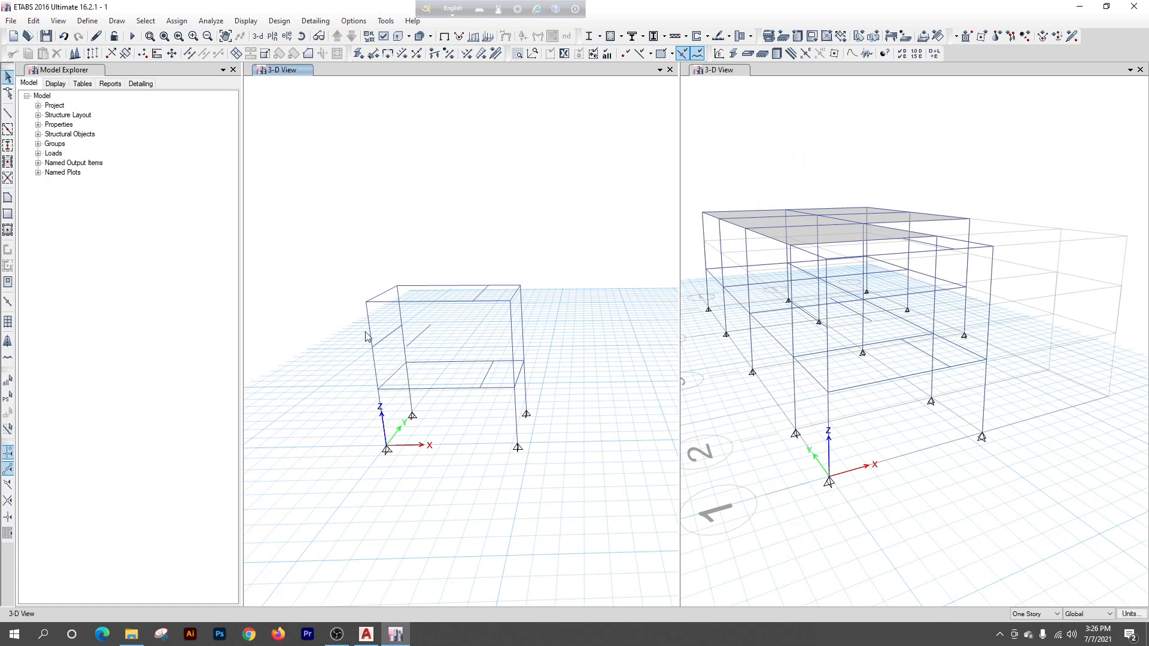
Draw a SLAB 5 INCH landing at Story1 between the replicated beam and the grid B beam
click(8, 198)
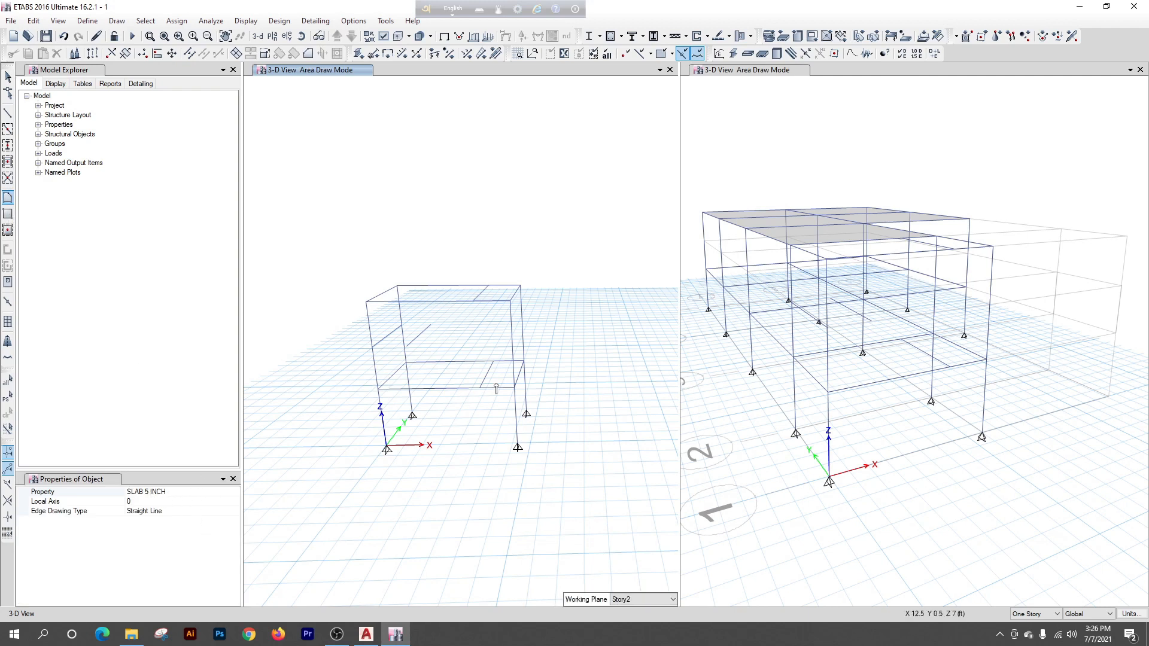
scroll(491, 372, up, 3)
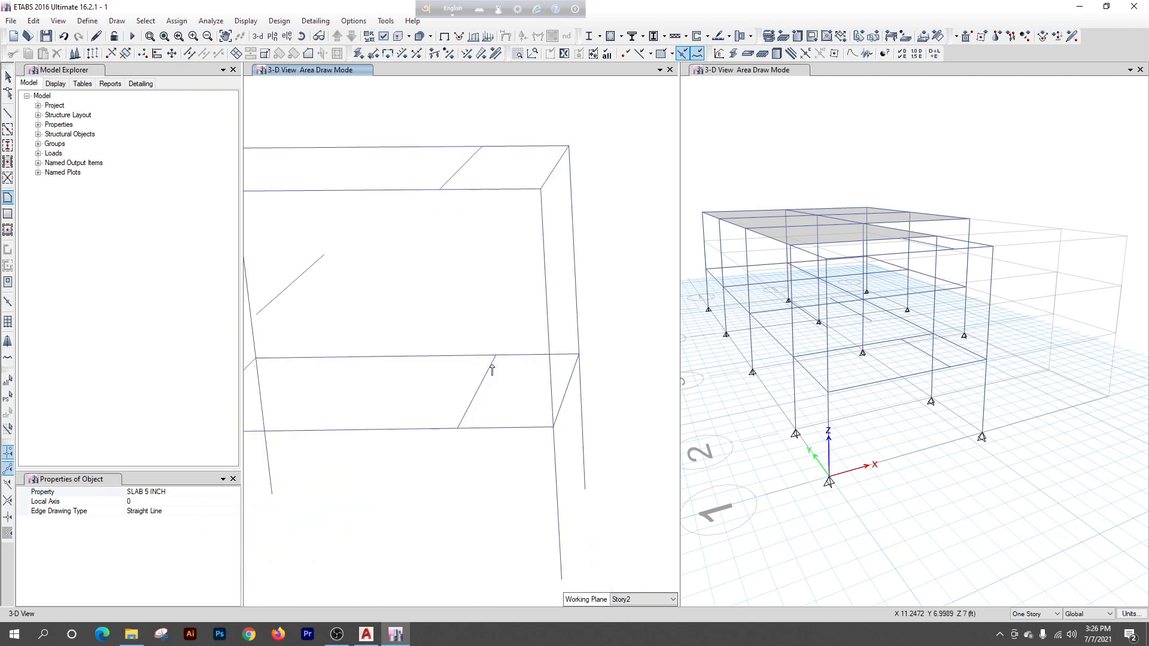
click(496, 356)
click(578, 354)
click(554, 426)
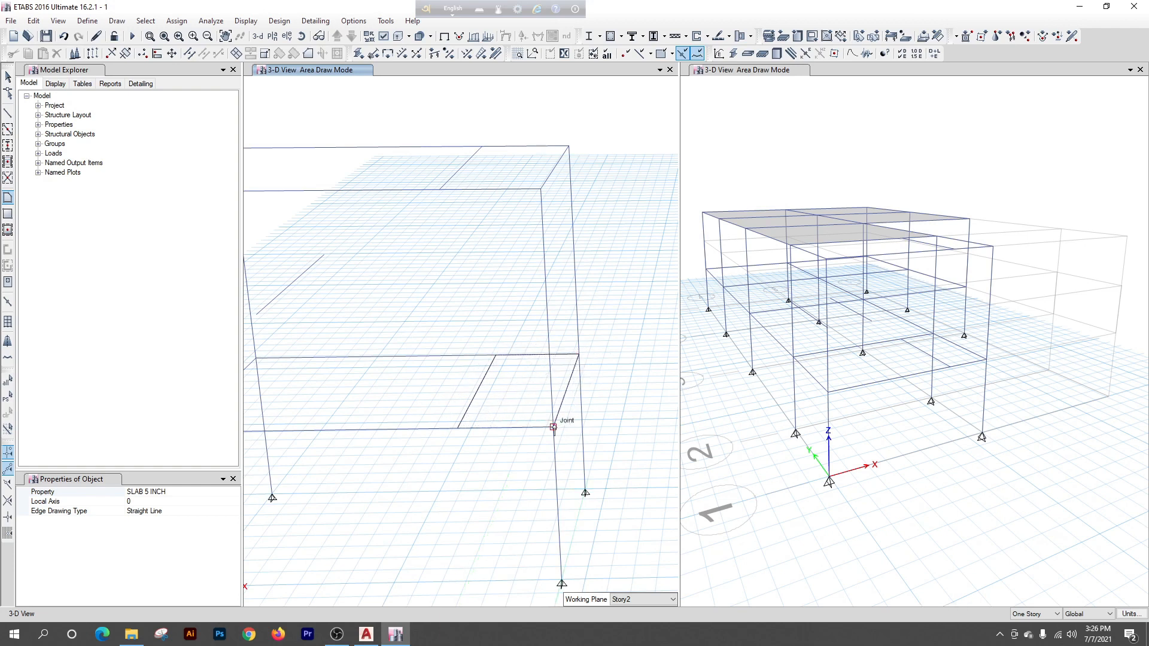
key(Return)
scroll(598, 410, down, 3)
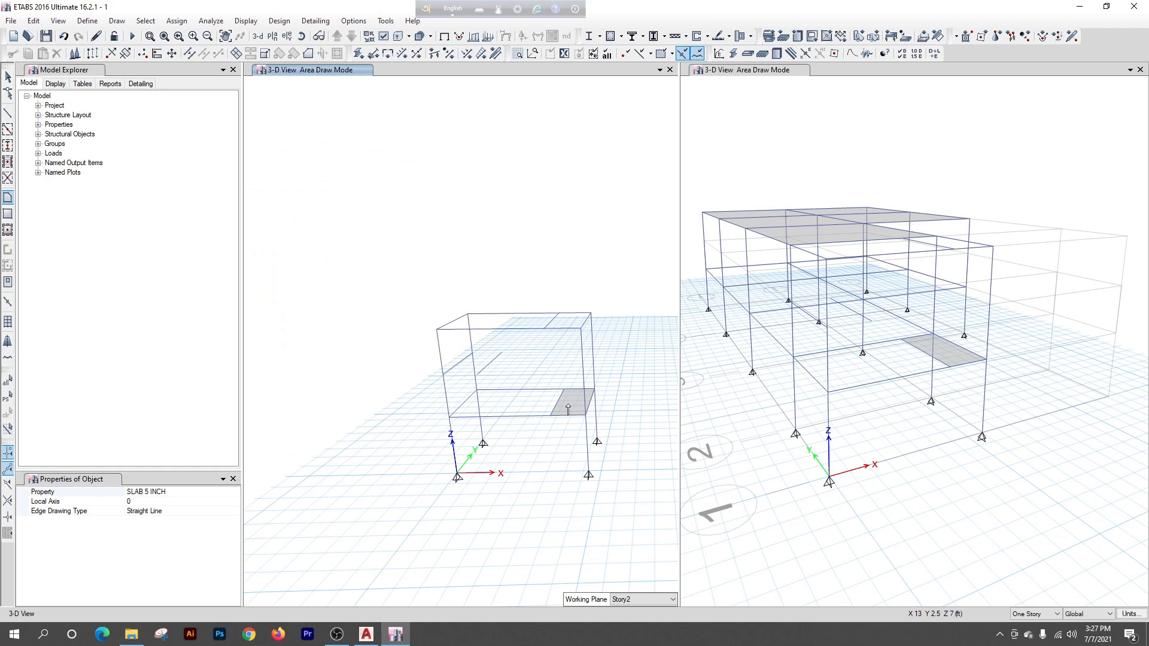
Draw a SLAB 5 INCH mid-landing at the 12 ft level between the grid A landing beam and its copy
scroll(482, 361, up, 4)
scroll(408, 360, down, 3)
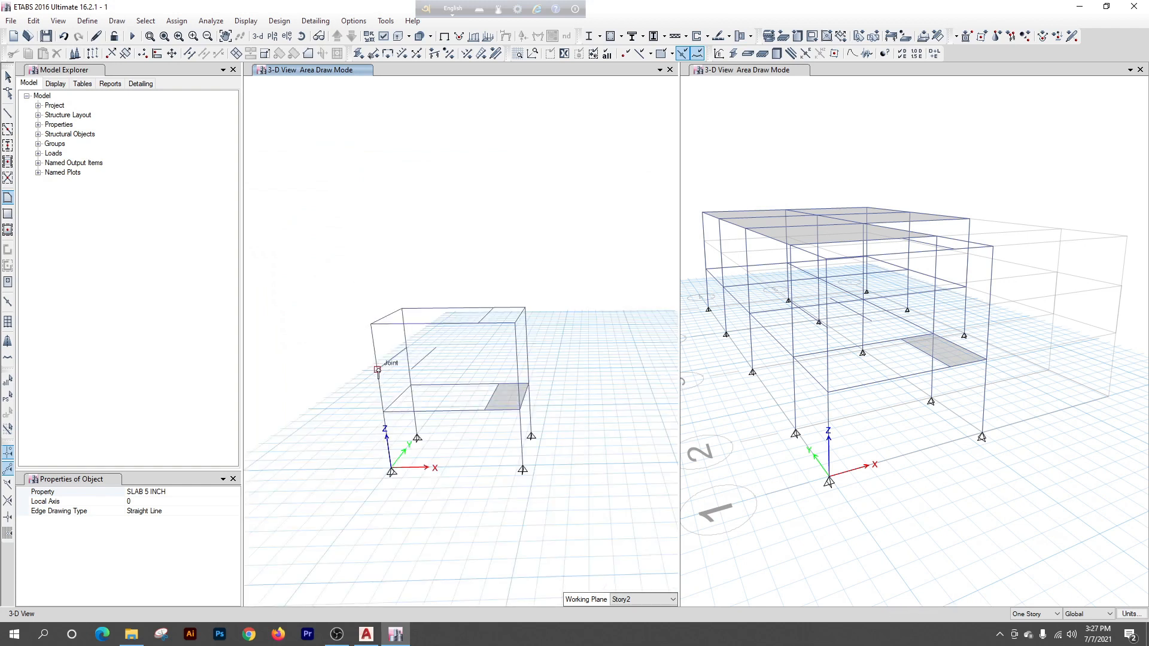
click(411, 368)
scroll(411, 368, up, 3)
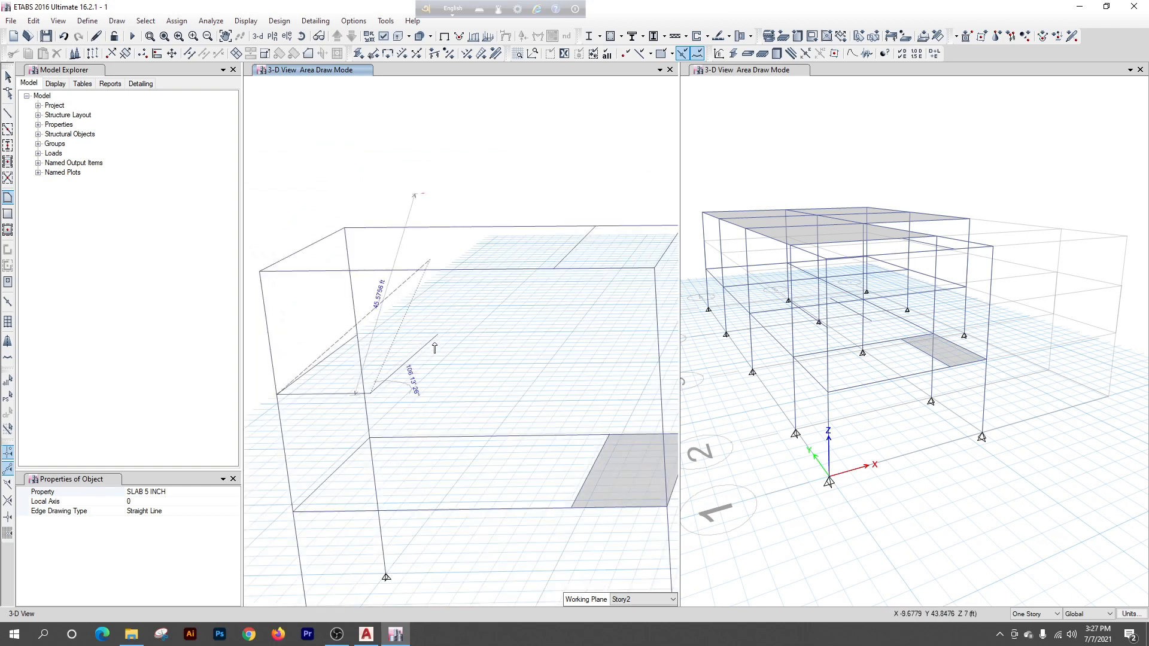
click(357, 335)
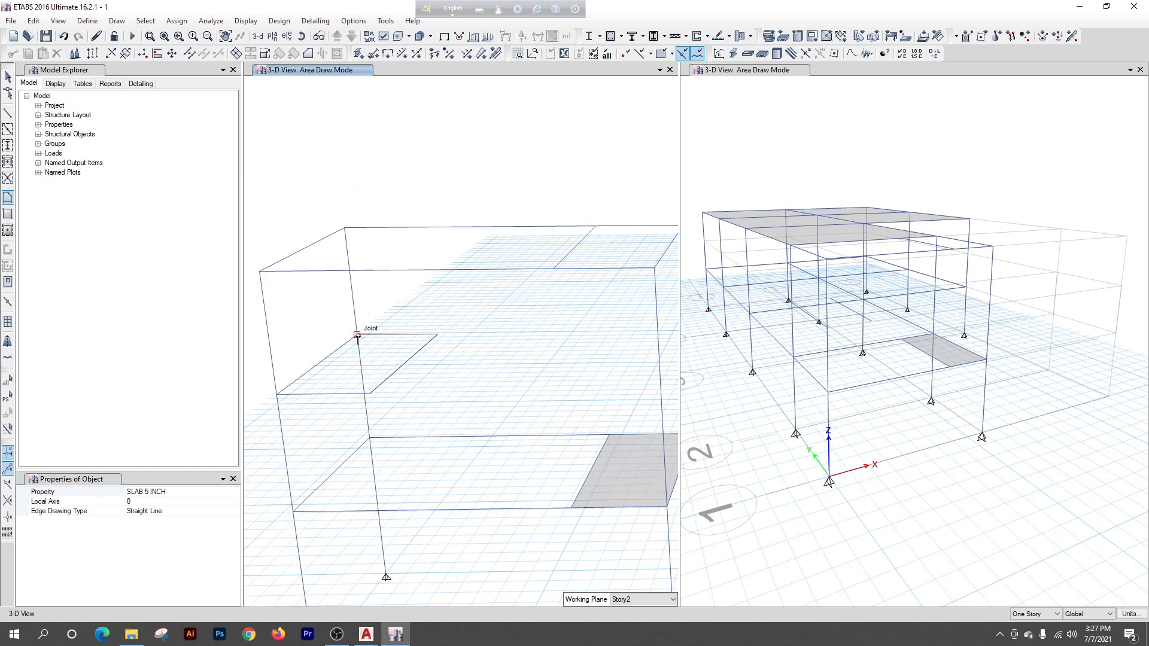
double_click(277, 395)
scroll(312, 331, down, 3)
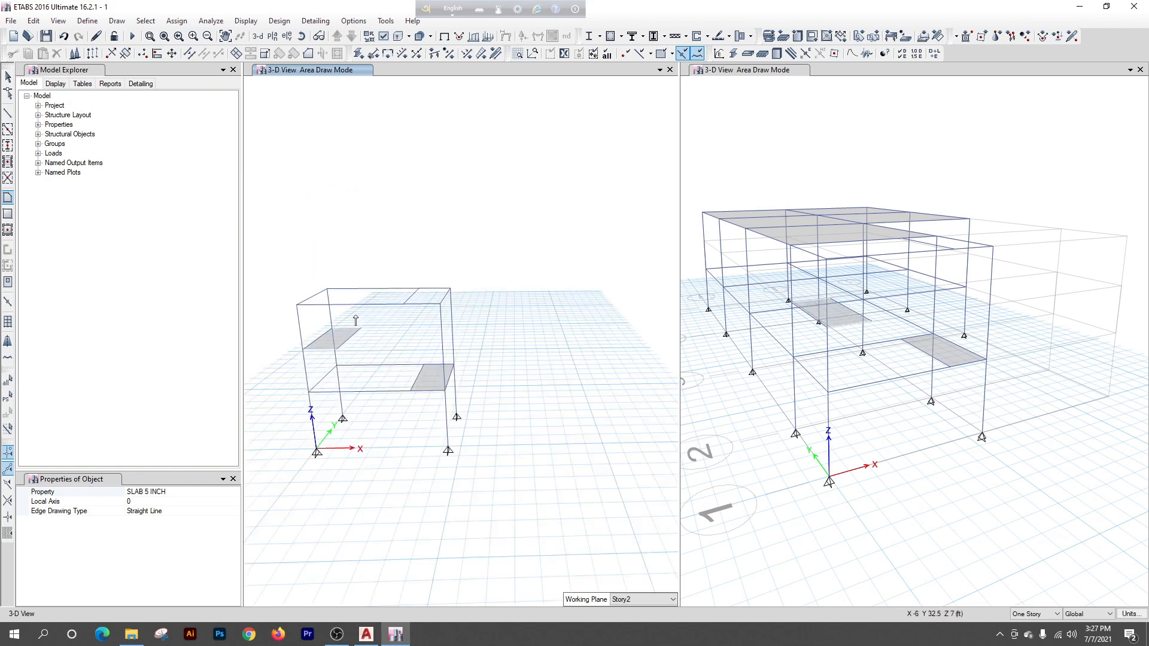
Draw a SLAB 5 INCH landing at Story2 between the replicated beam and the grid B beam
scroll(397, 306, up, 3)
click(409, 307)
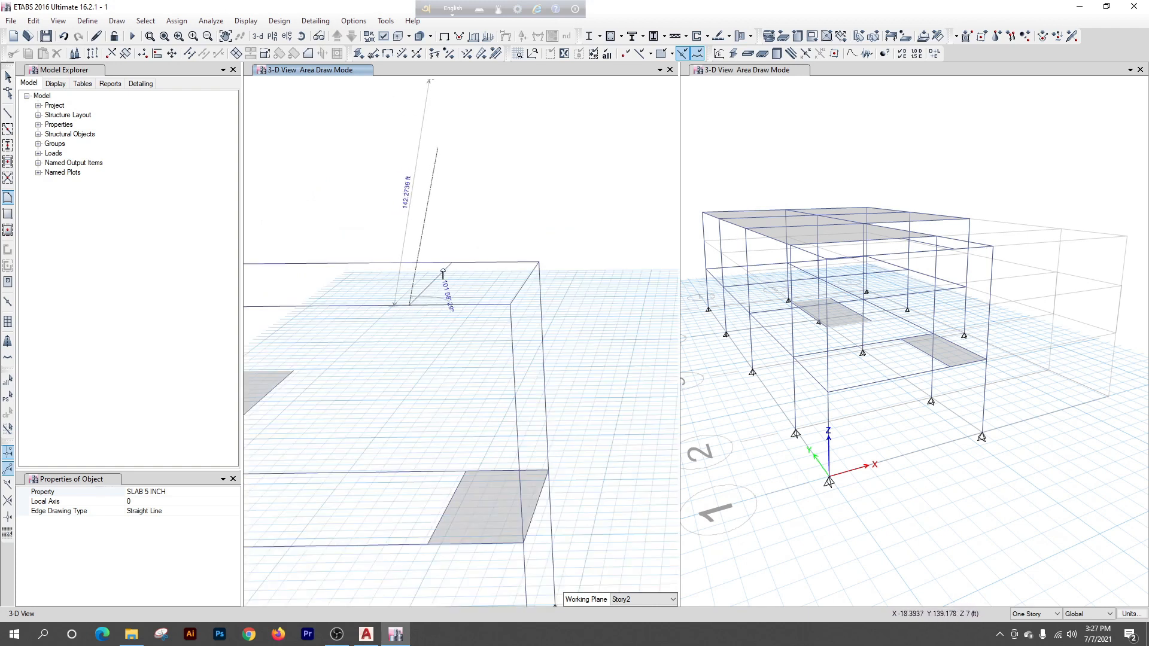
click(452, 263)
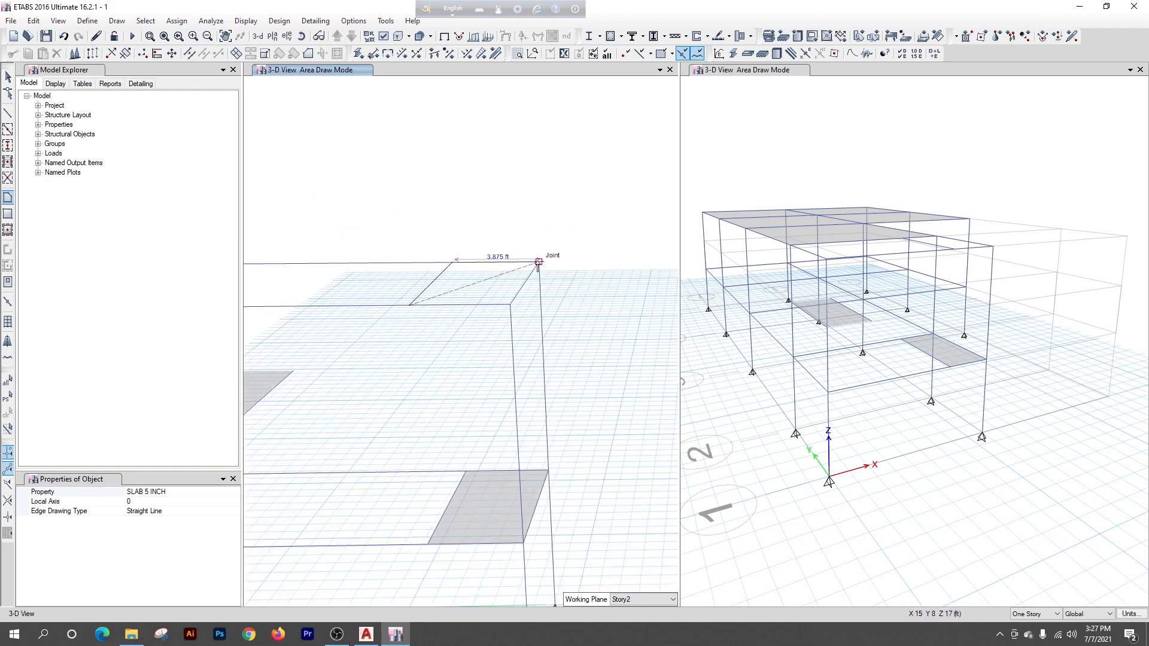
key(Escape)
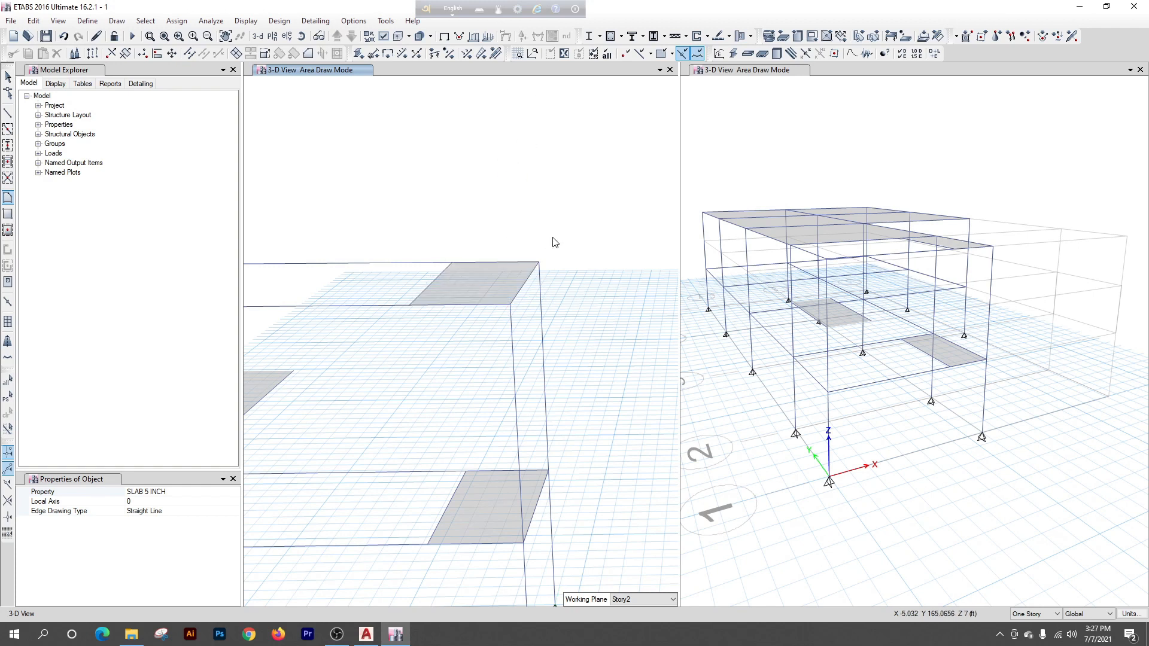
Set the property for drawing floor areas to WAIST SLAB
scroll(426, 325, down, 5)
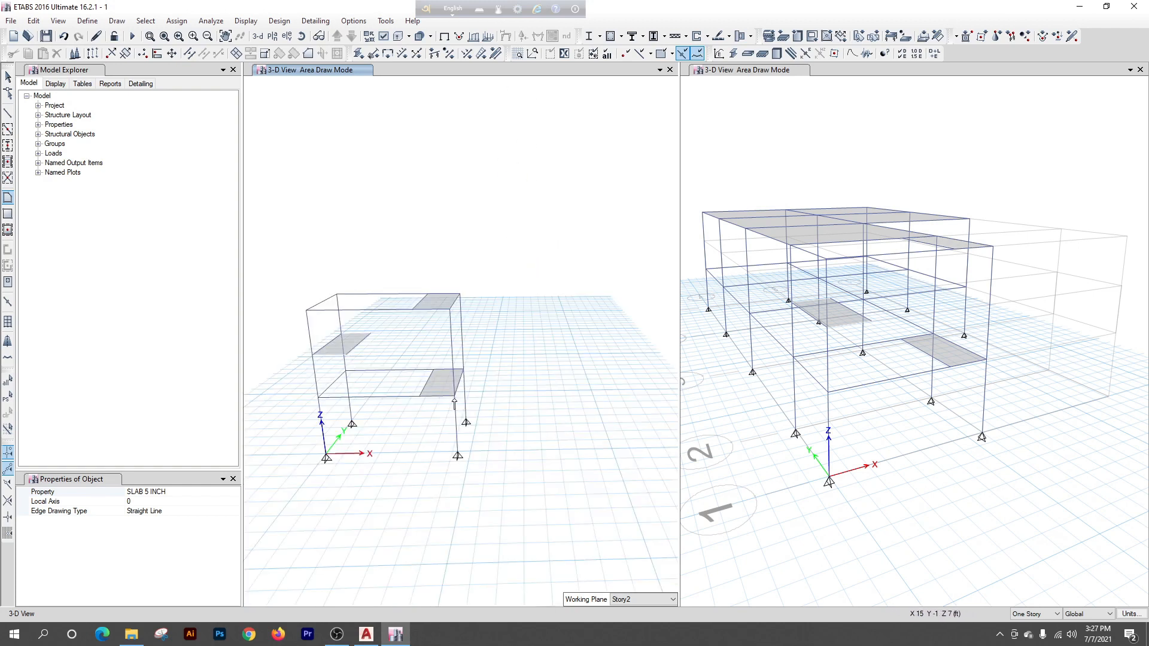
key(Escape)
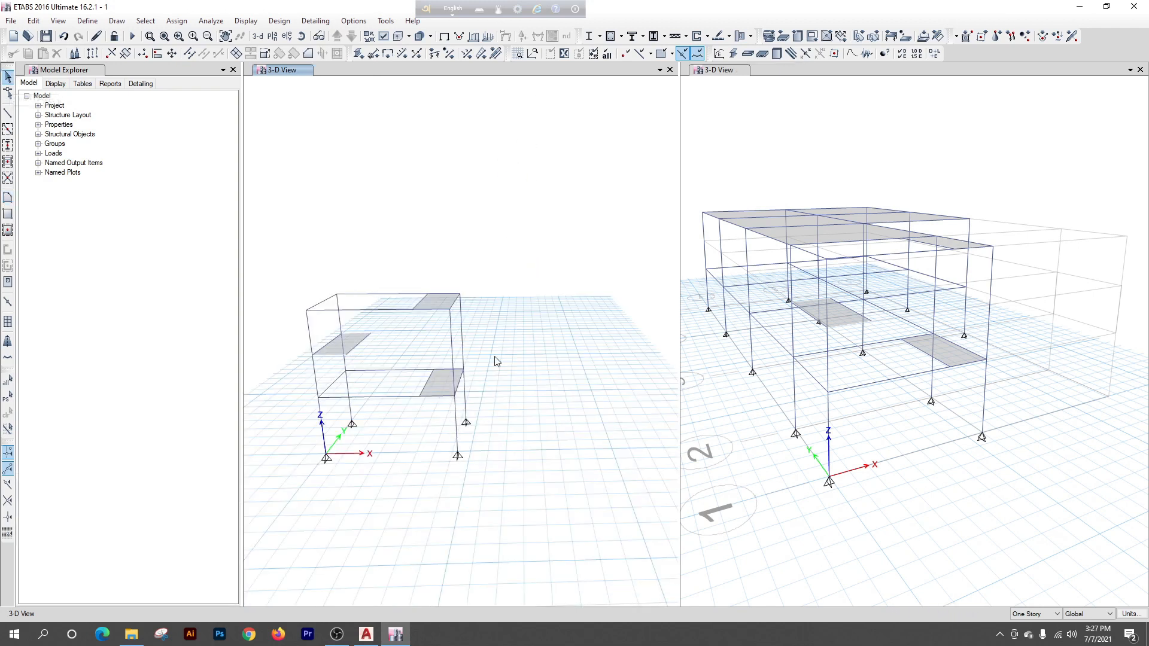
middle_drag(477, 484, 389, 478)
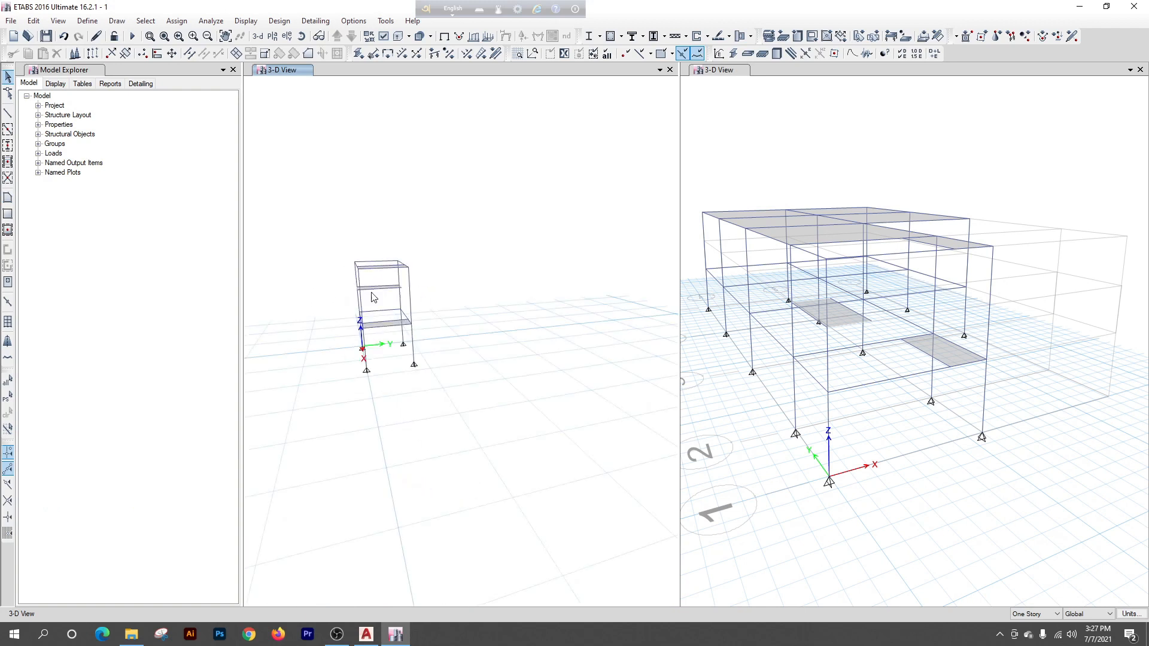
scroll(358, 269, up, 4)
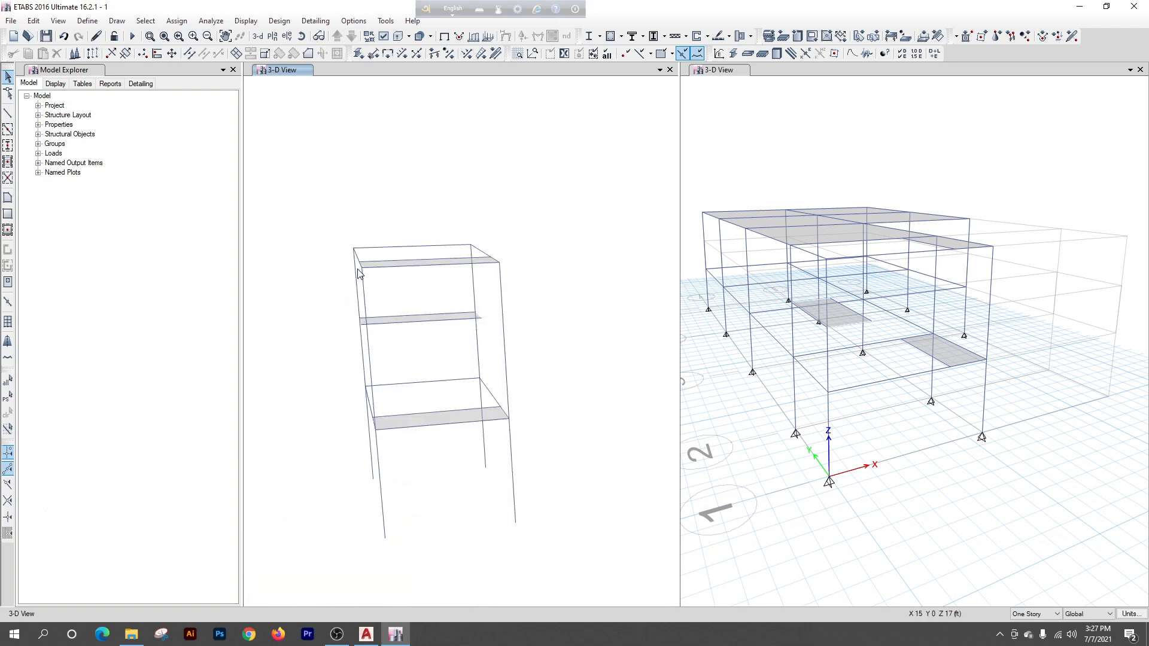
click(8, 198)
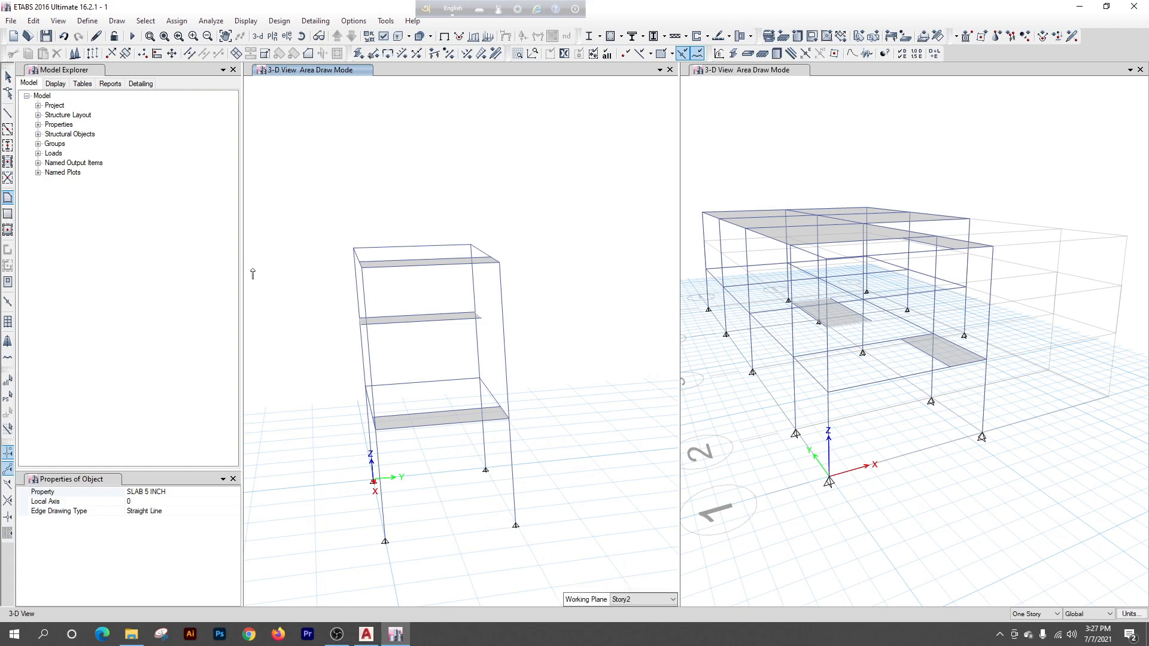
click(234, 491)
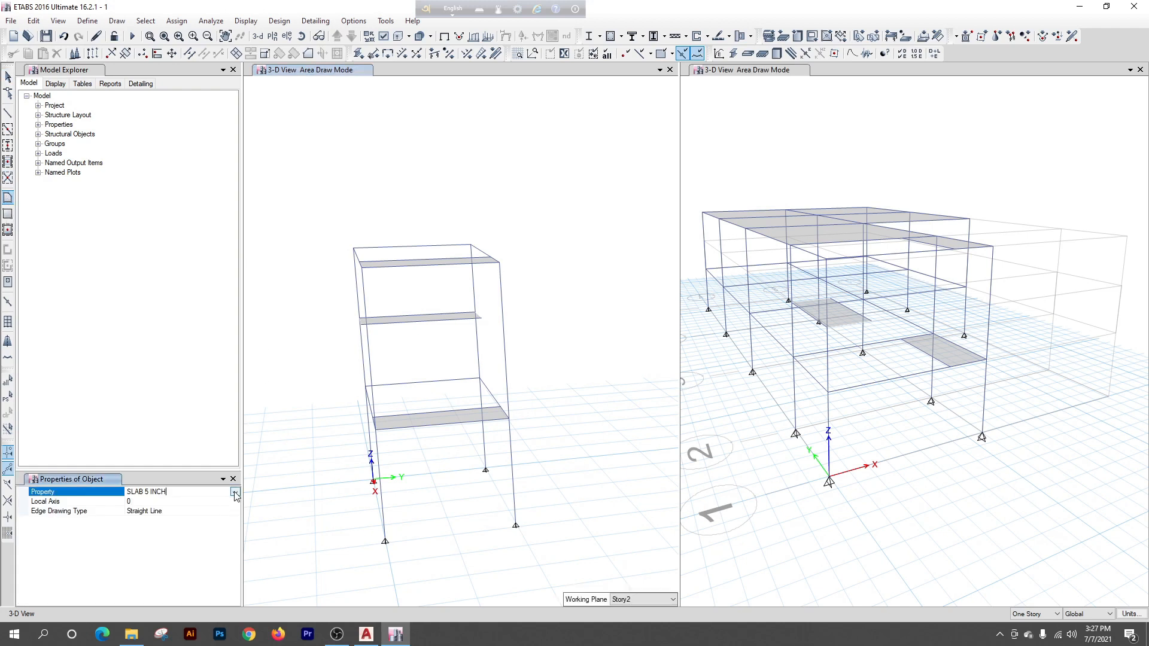
click(235, 492)
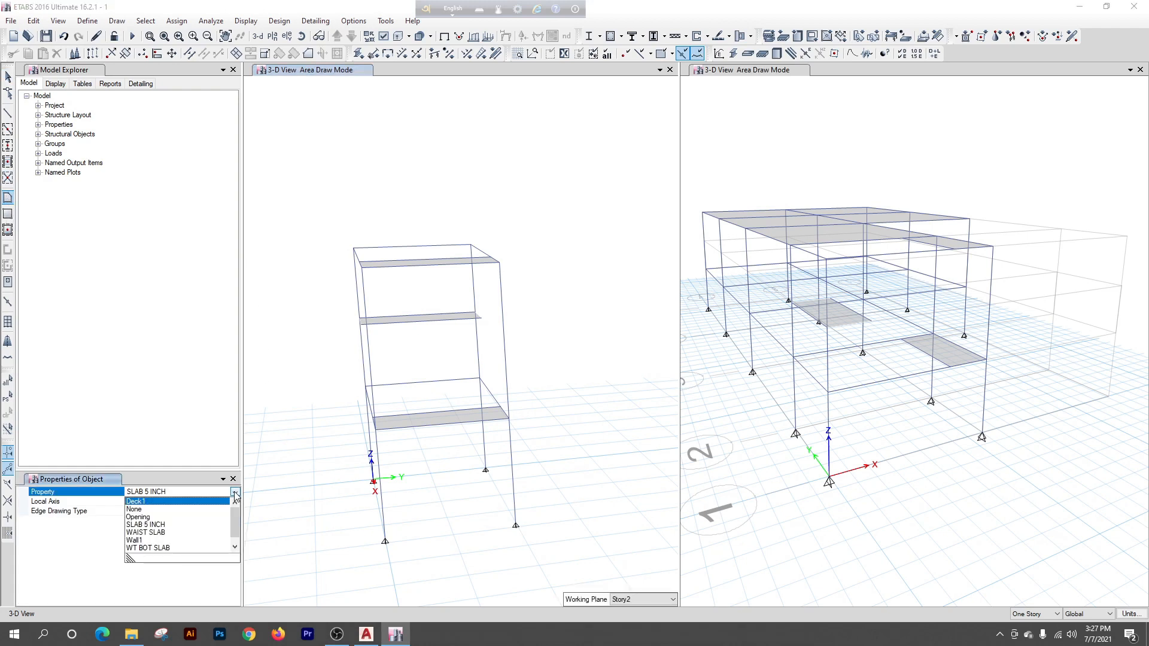
click(157, 532)
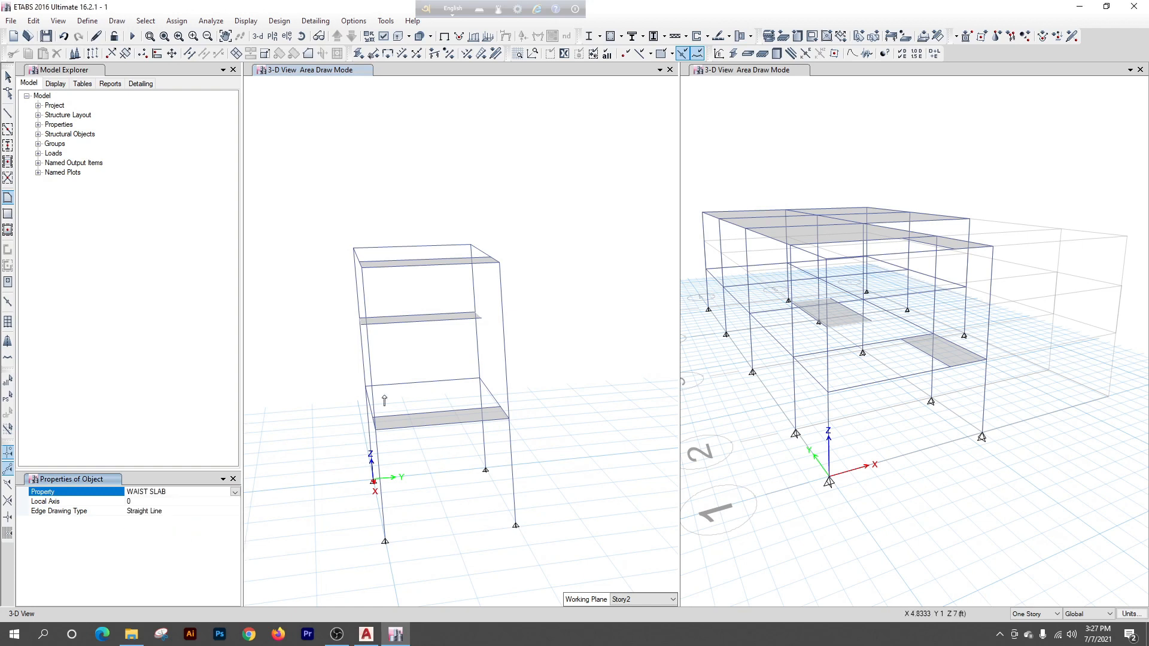
Draw the lower WAIST SLAB flight on the grid 1 half, from the Story1 landing edge up to the 12 ft mid-landing edge
scroll(392, 398, up, 3)
click(335, 476)
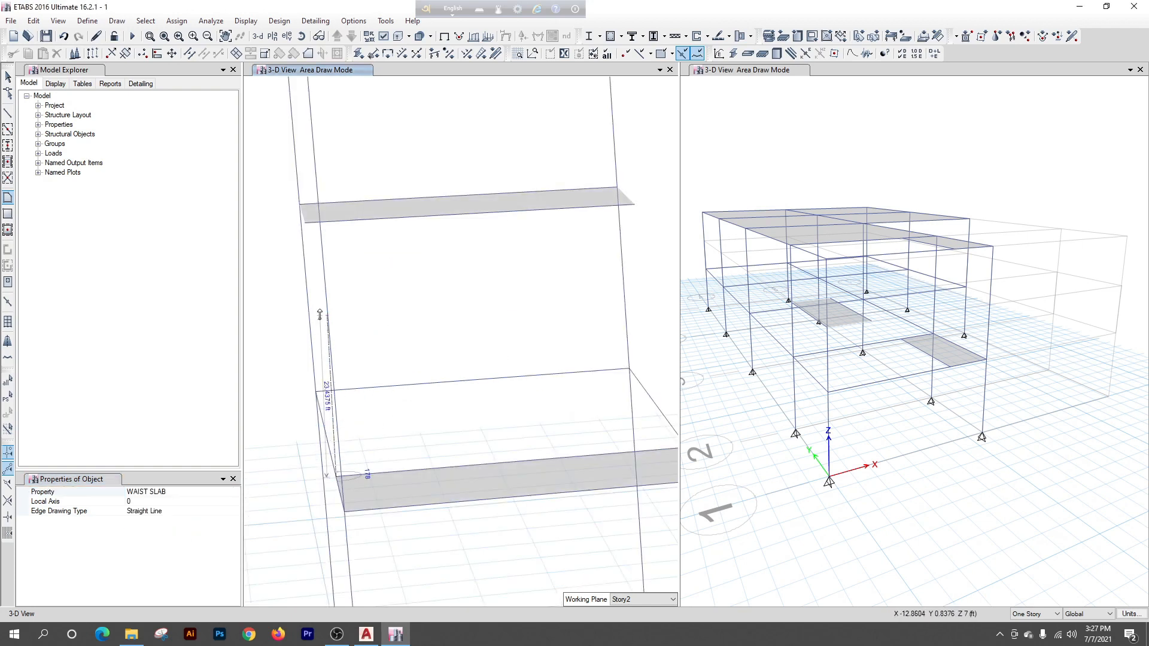
click(305, 223)
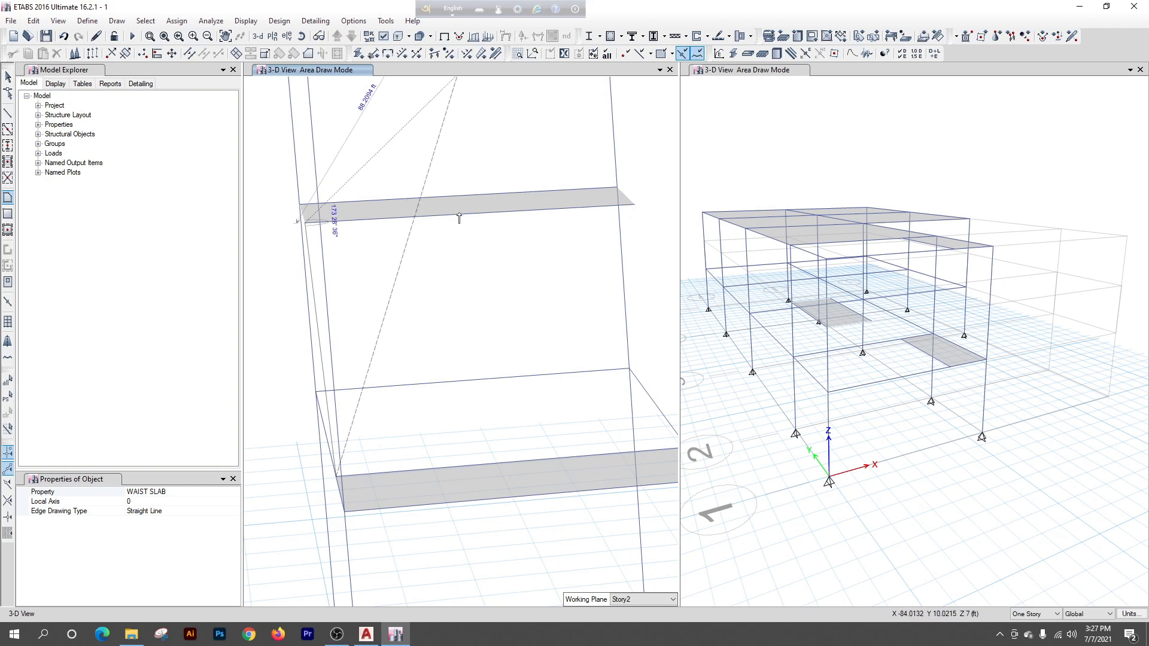
scroll(467, 221, down, 5)
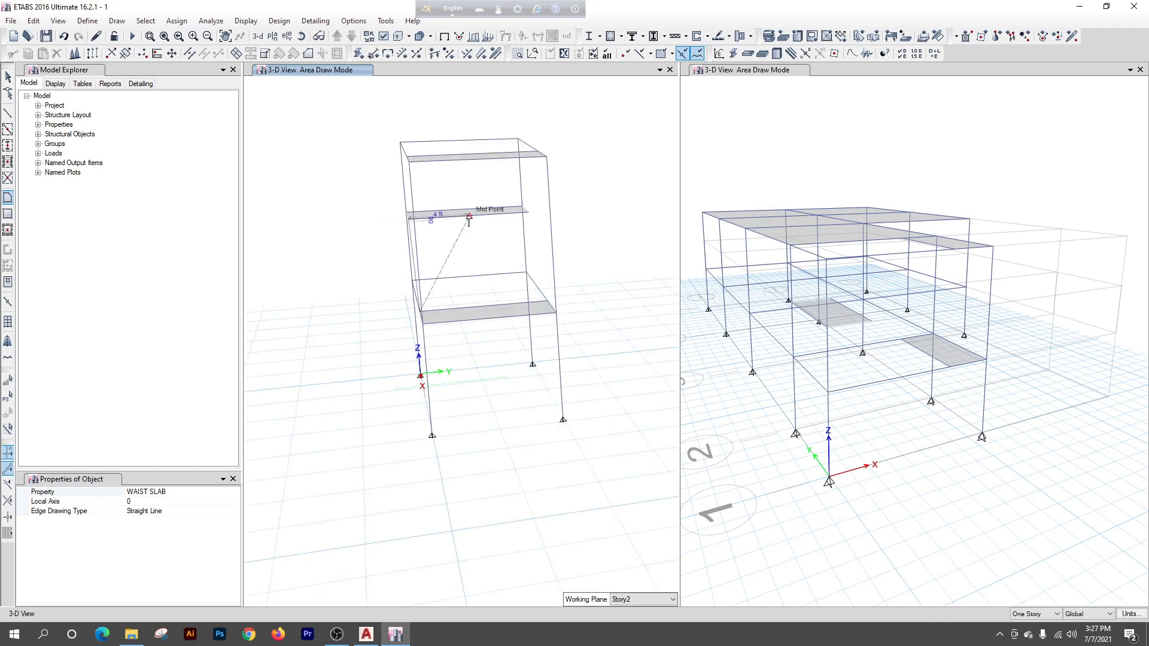
click(468, 216)
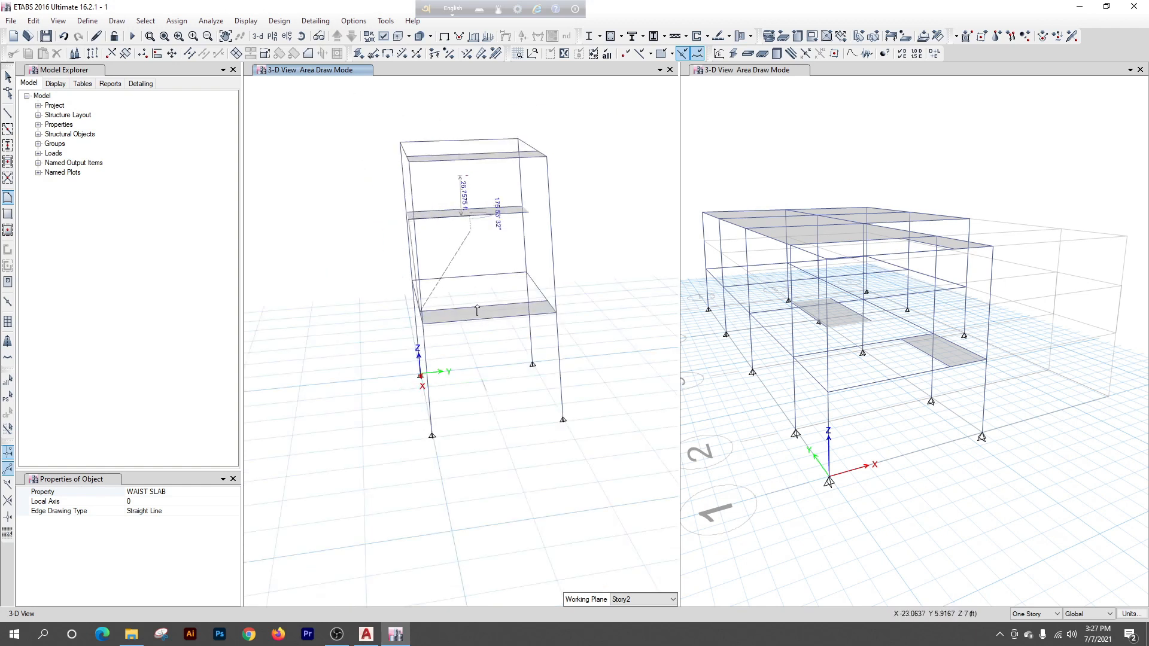
scroll(477, 310, up, 4)
click(499, 310)
key(Return)
scroll(405, 410, down, 5)
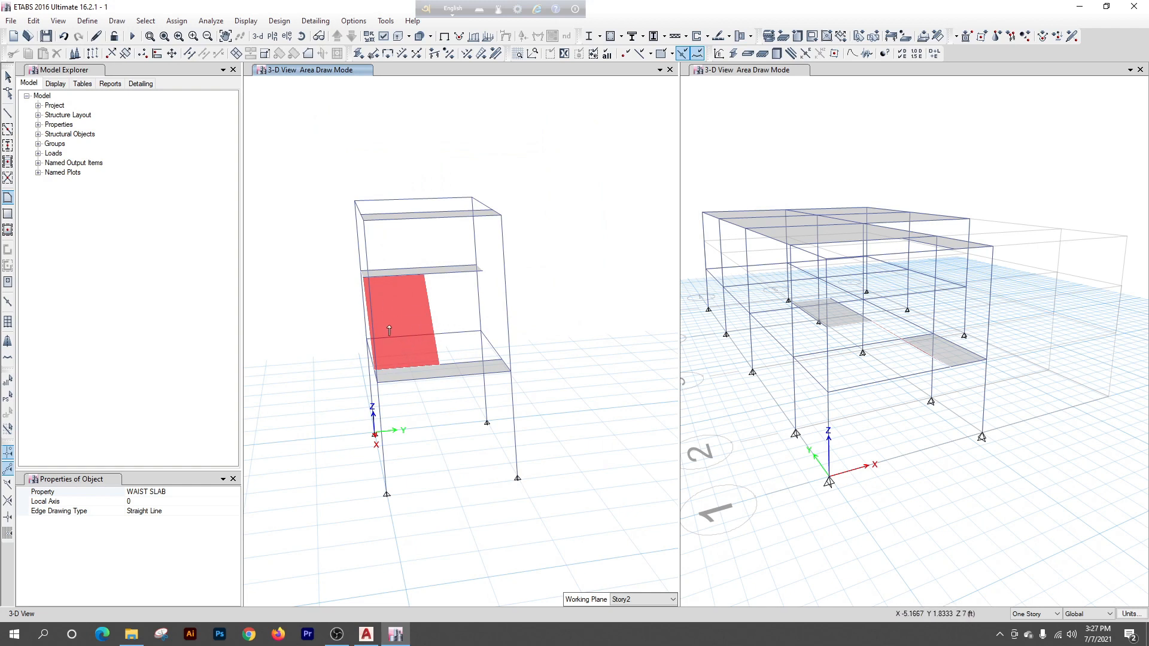
Draw the upper WAIST SLAB flight on the grid 2 half, from the 12 ft mid-landing edge up to the Story2 landing edge
shift+middle_drag(351, 417, 423, 403)
scroll(425, 335, down, 4)
shift+middle_drag(351, 432, 412, 436)
scroll(335, 405, down, 4)
shift+middle_drag(336, 405, 421, 424)
scroll(474, 383, up, 5)
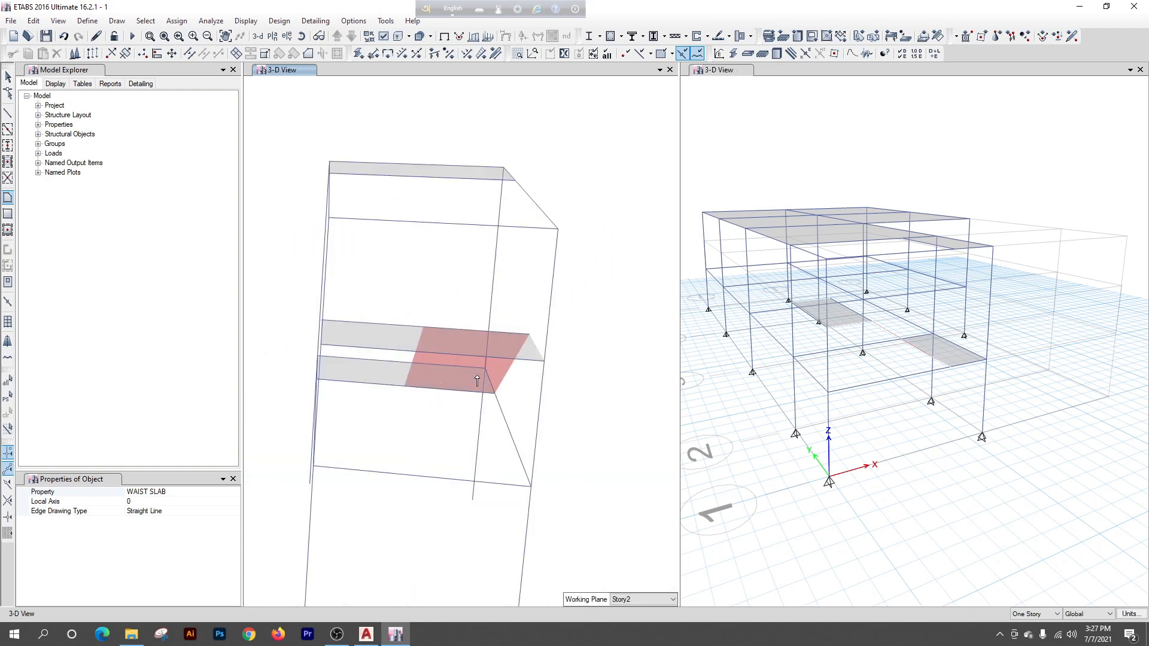
scroll(486, 487, up, 2)
scroll(486, 480, down, 5)
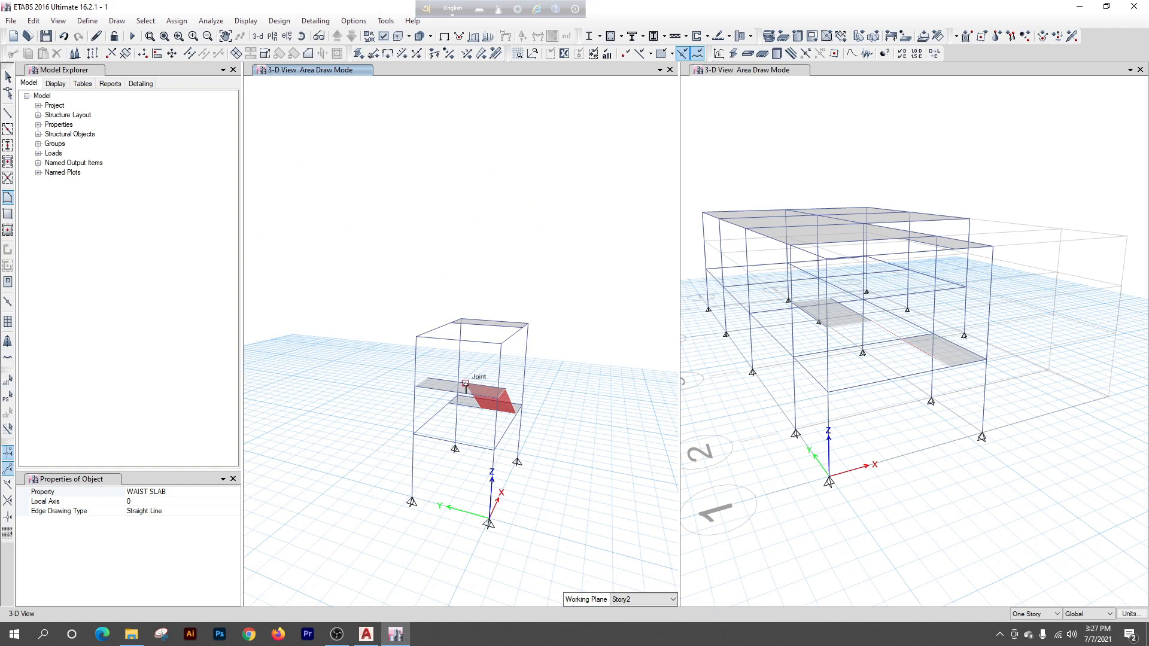
click(464, 383)
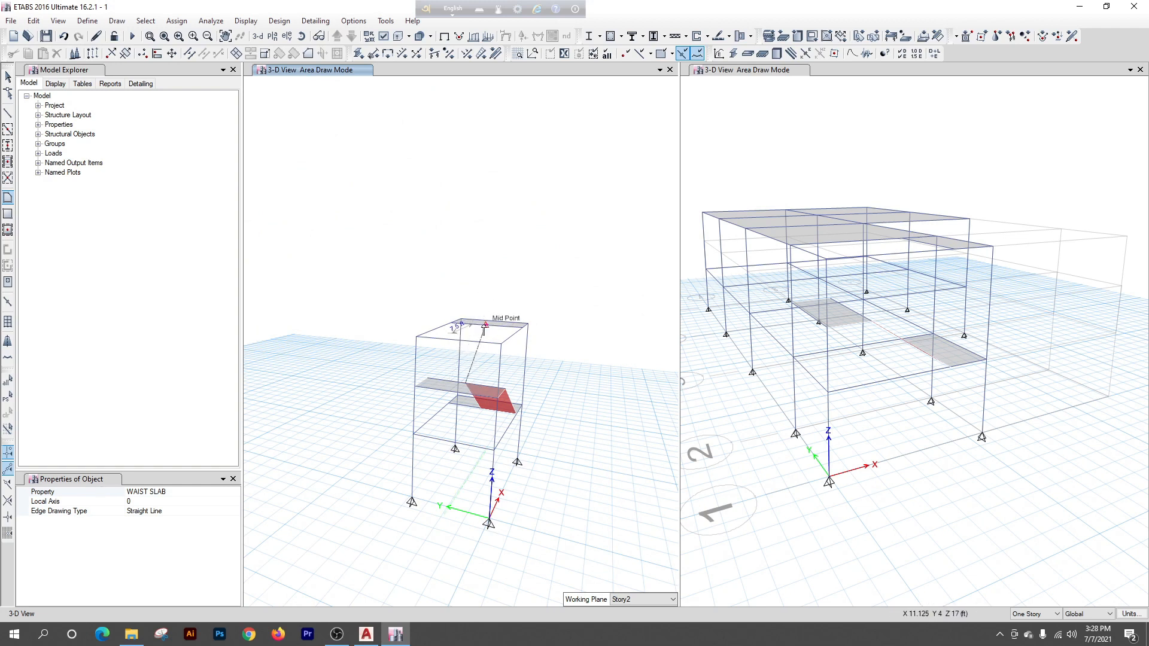
click(486, 326)
click(452, 324)
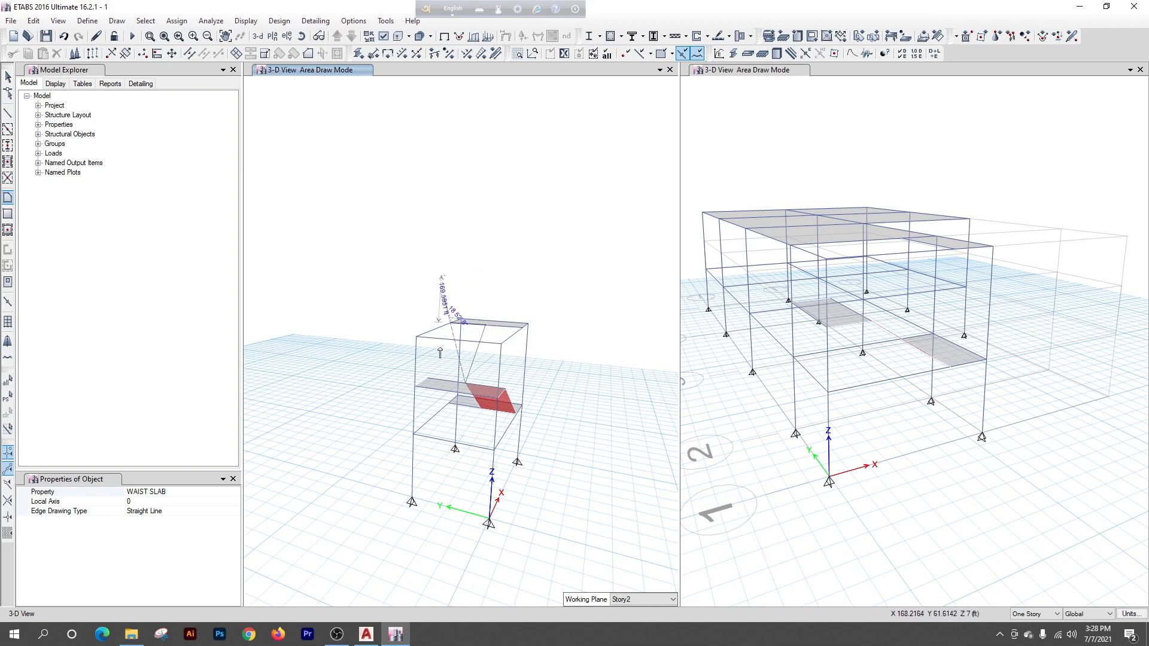
double_click(428, 379)
key(Escape)
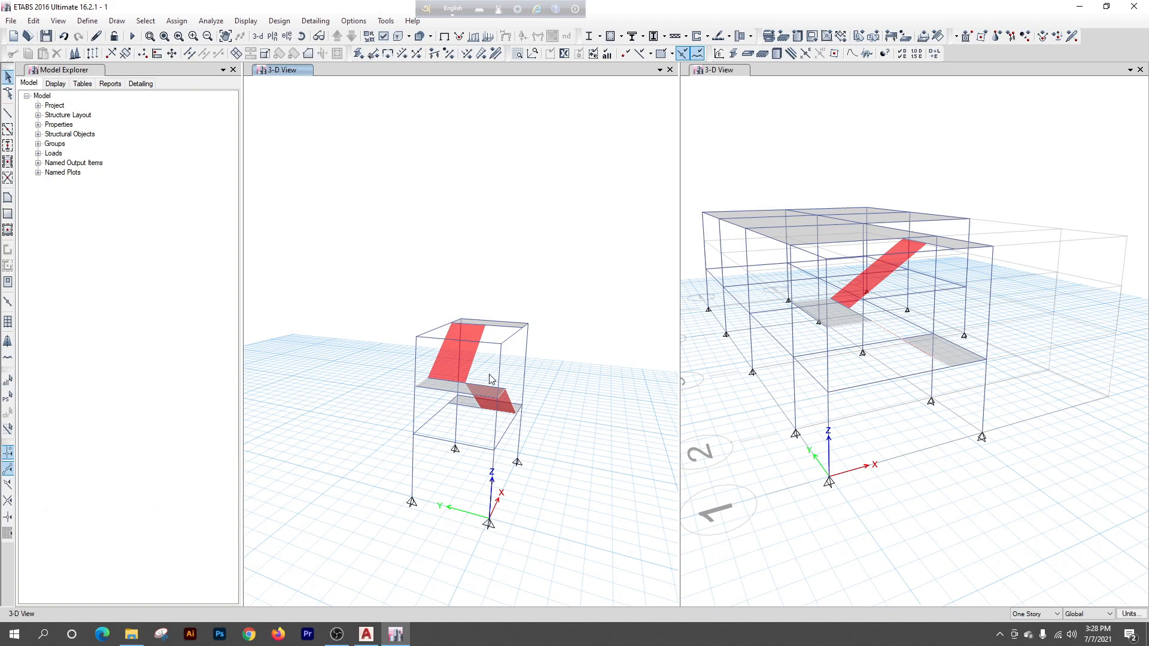
Delete the three replicated beams where the flights meet the Story1, 12 ft and Story2 landings
scroll(541, 503, down, 1)
scroll(610, 443, up, 2)
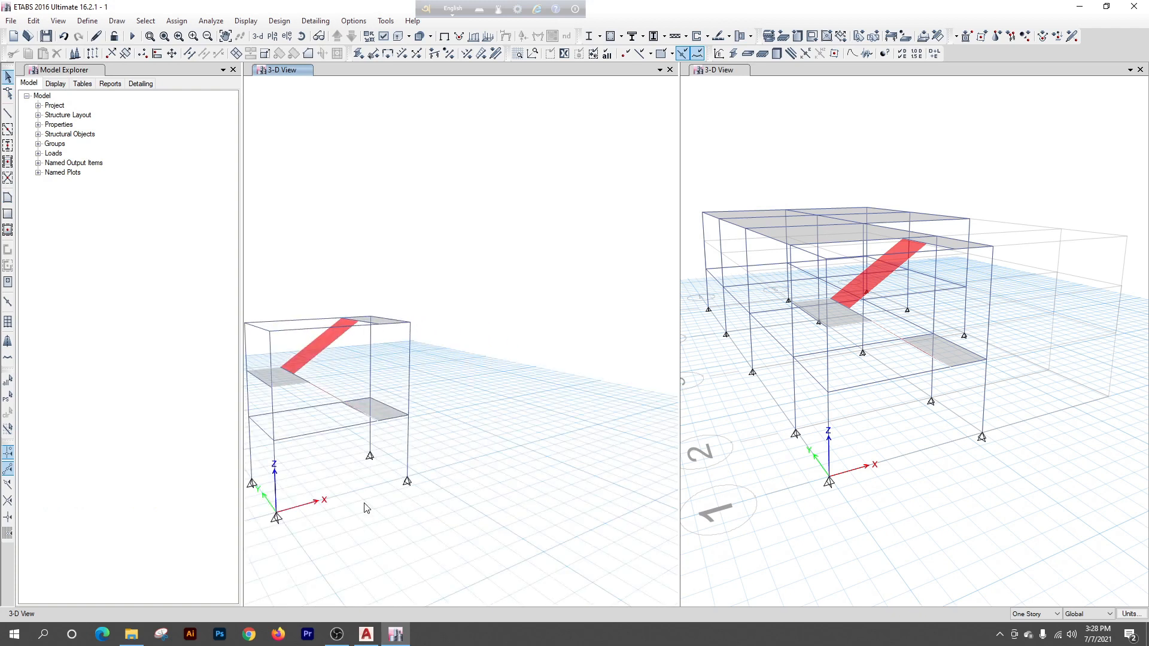
scroll(461, 466, down, 3)
scroll(407, 490, up, 4)
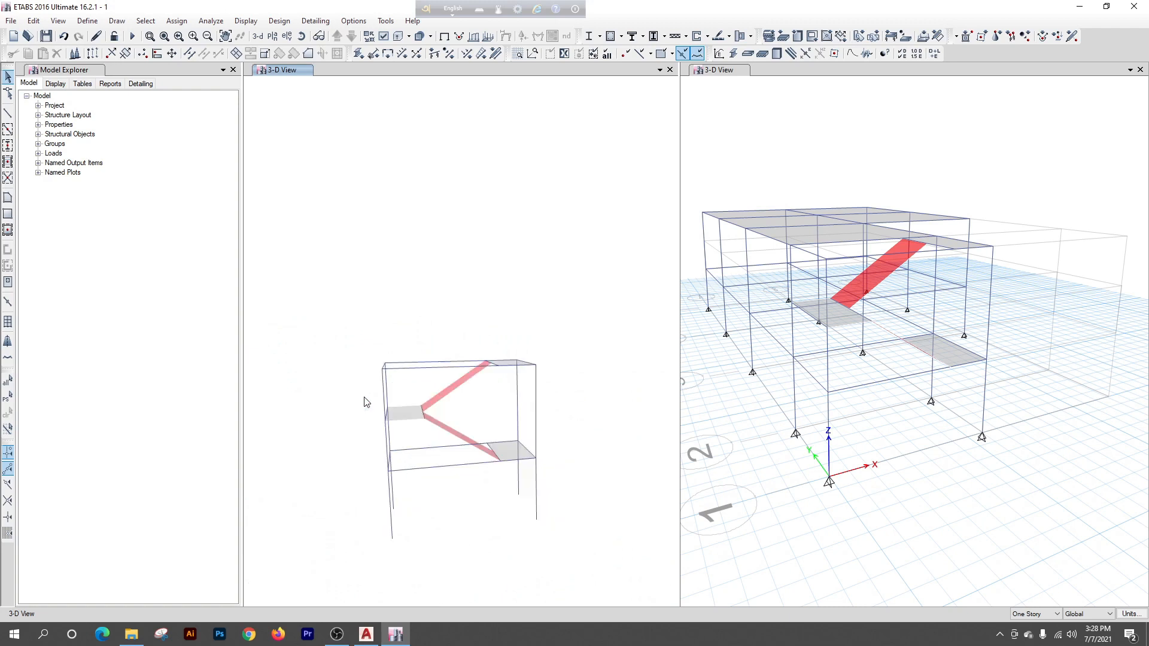
scroll(461, 422, up, 4)
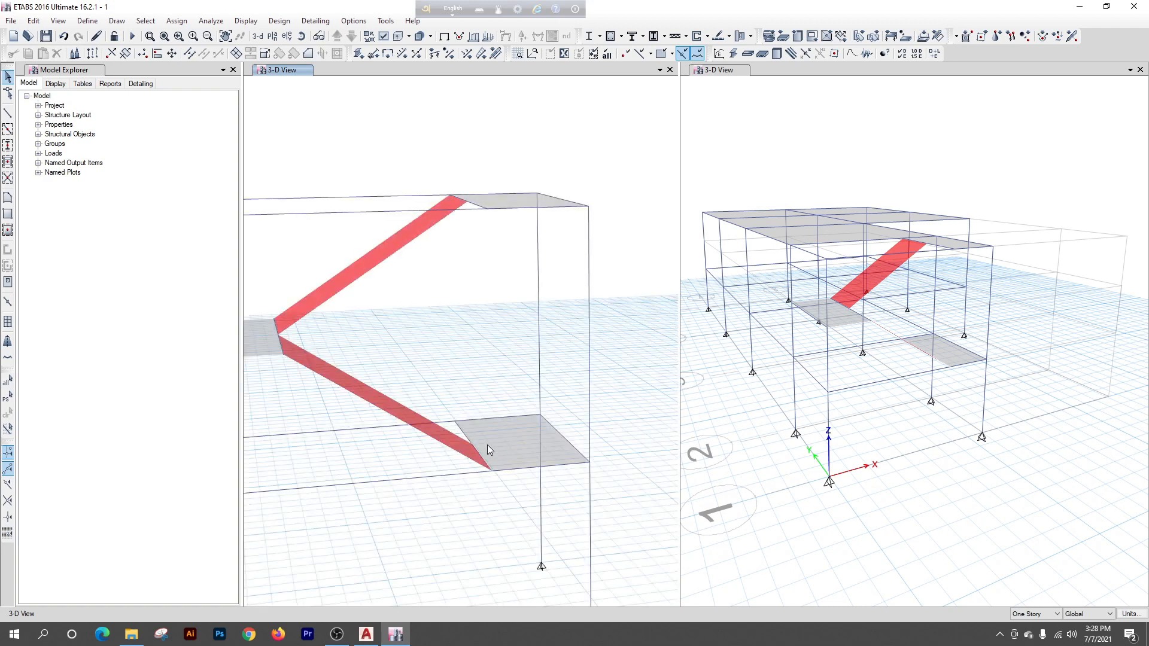
click(465, 433)
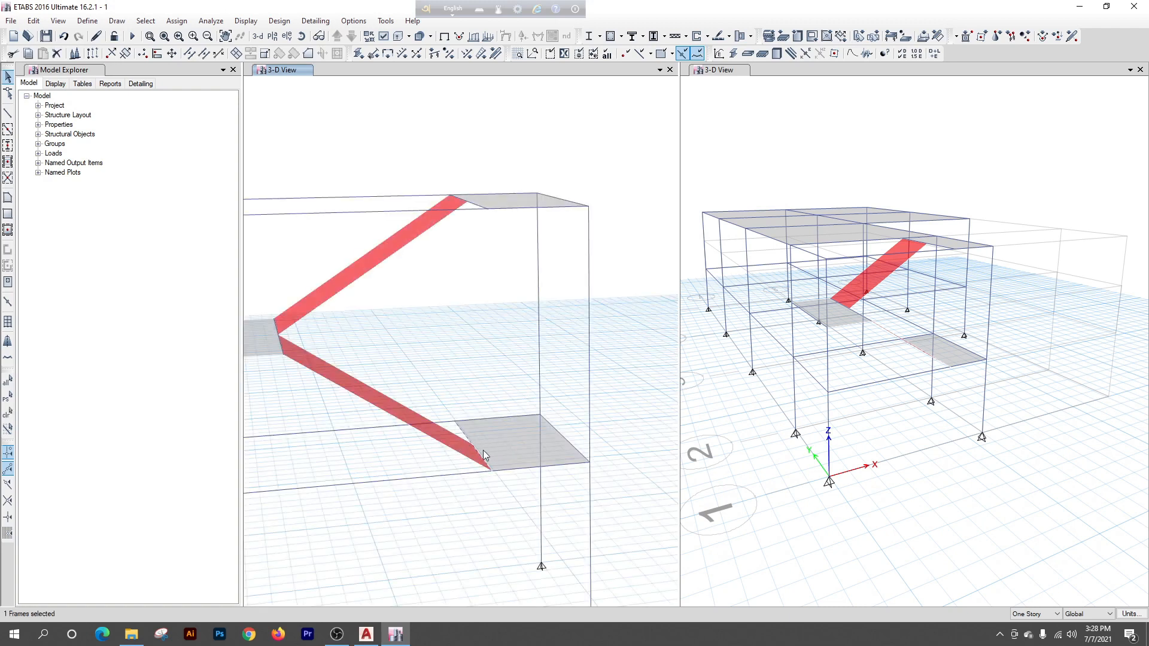
scroll(282, 328, up, 3)
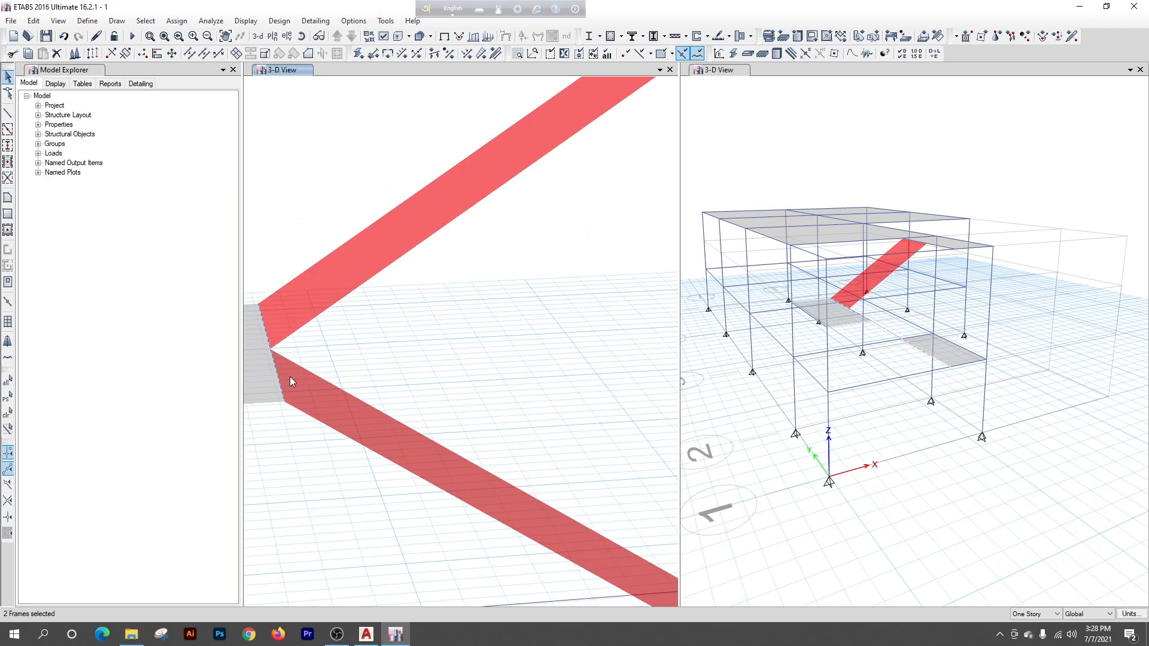
scroll(298, 389, down, 3)
scroll(488, 254, up, 3)
click(488, 255)
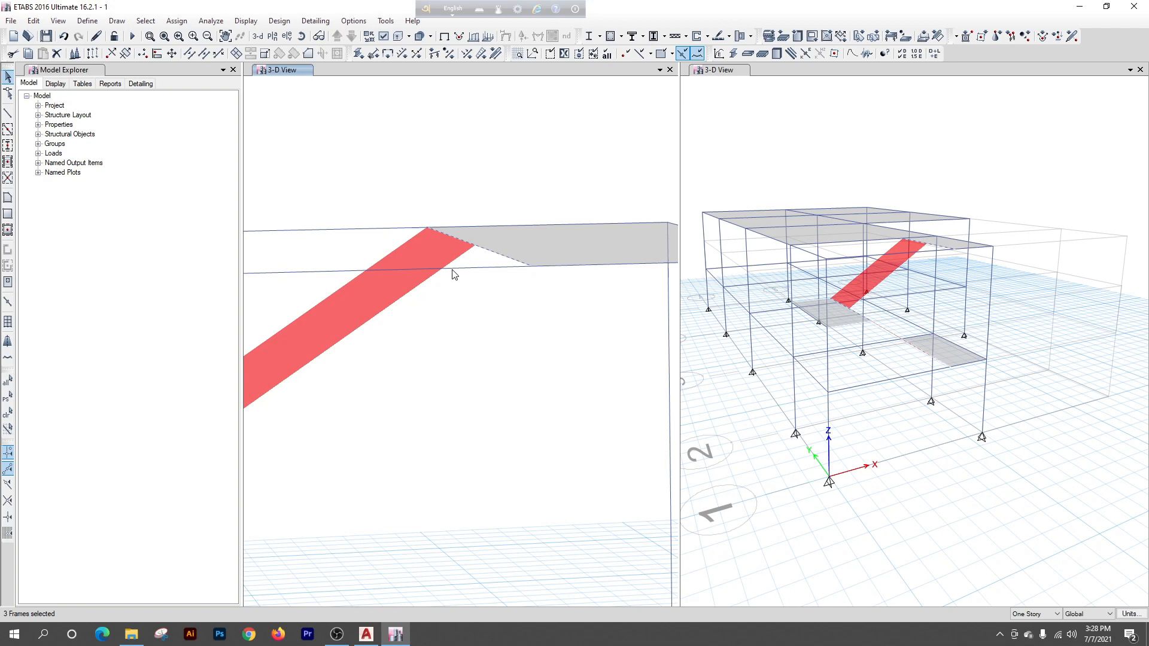
scroll(453, 275, down, 5)
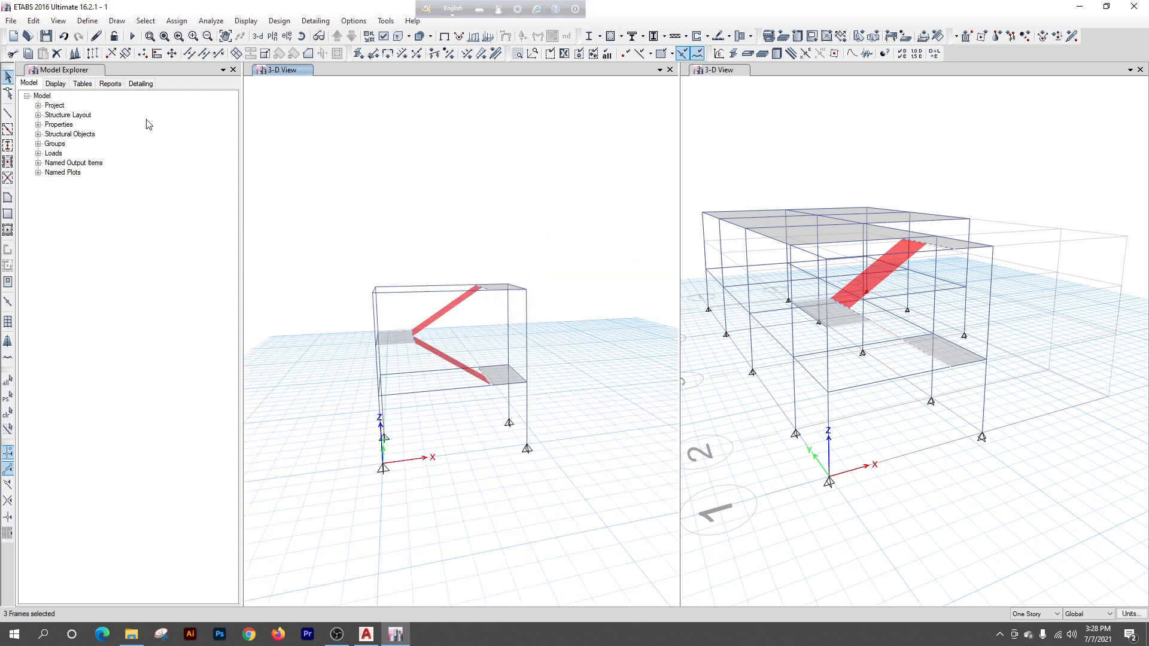
click(34, 21)
click(75, 117)
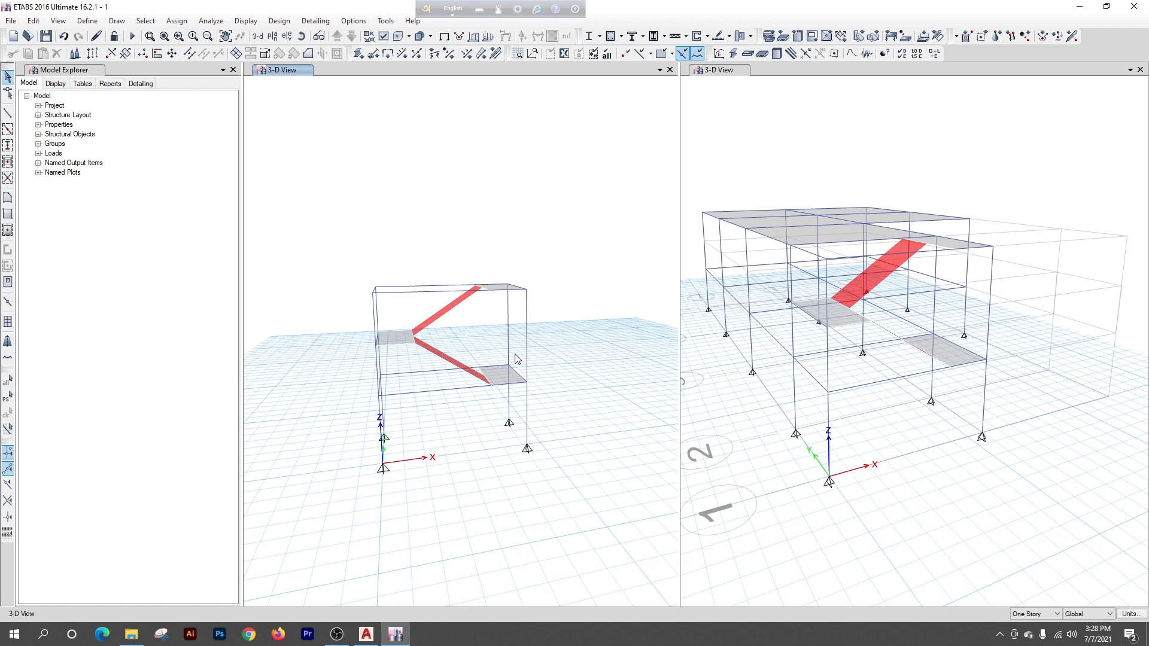
Delete the Story1 landing slab at the foot of the lower flight
scroll(487, 379, up, 3)
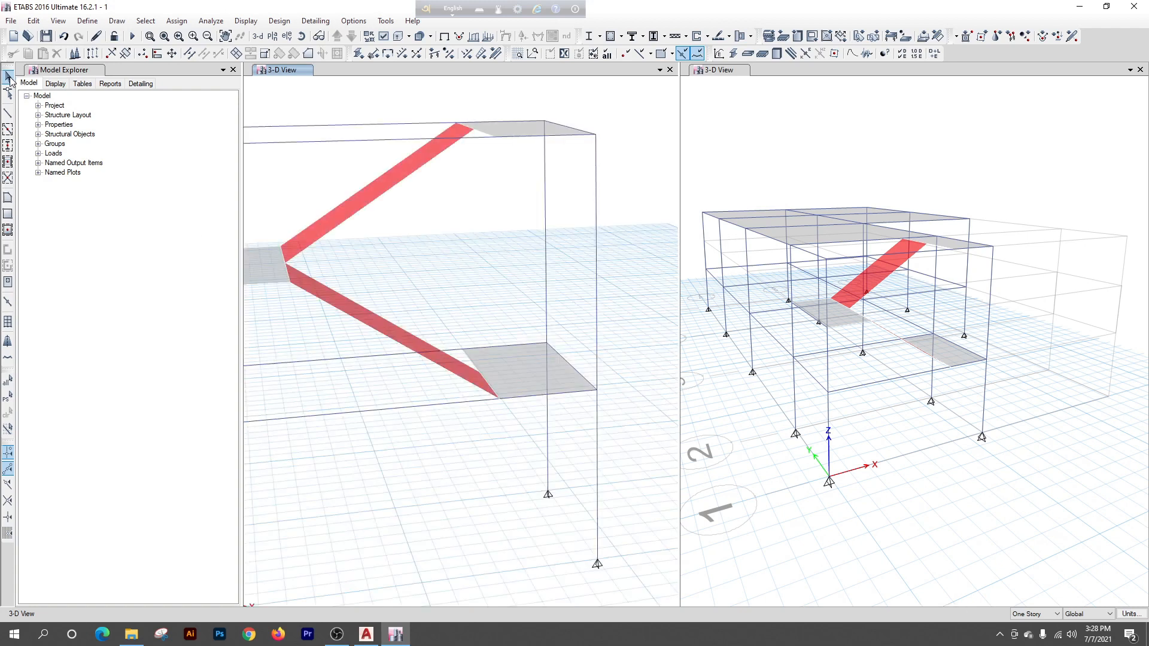
scroll(299, 237, down, 6)
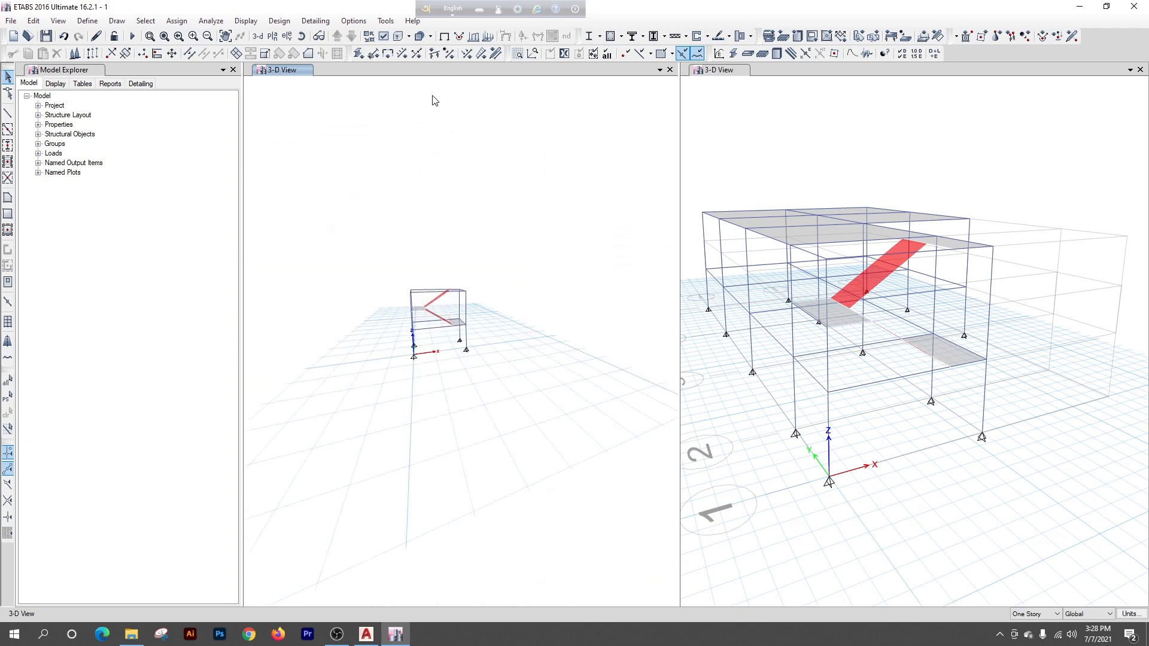
scroll(470, 364, up, 4)
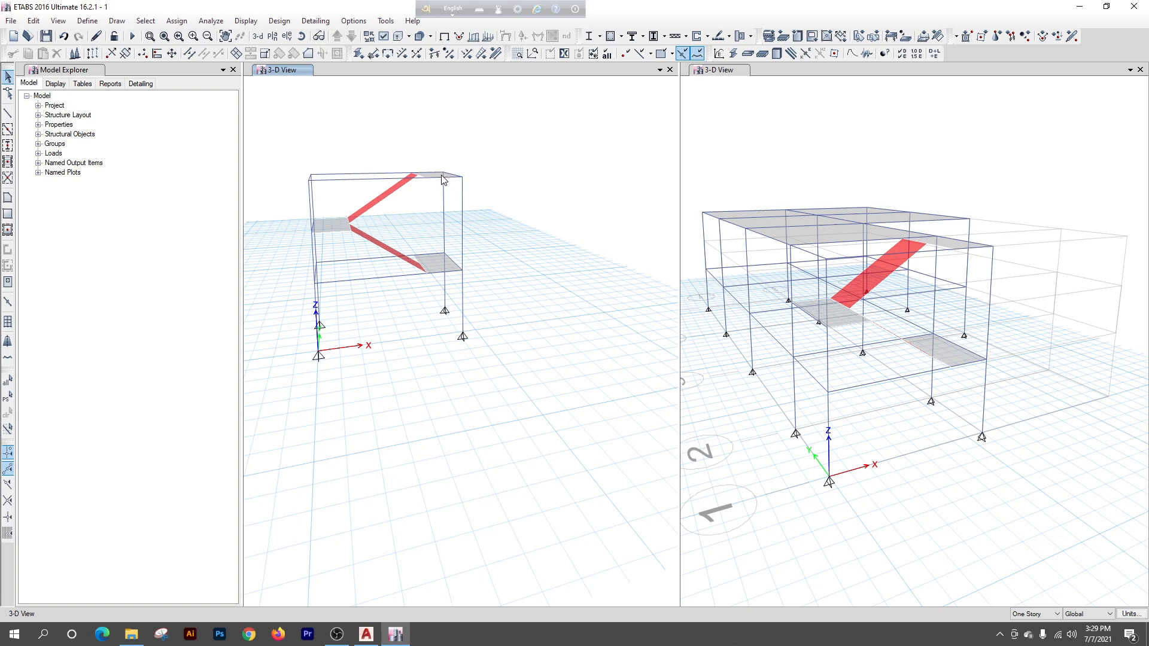
scroll(424, 453, down, 3)
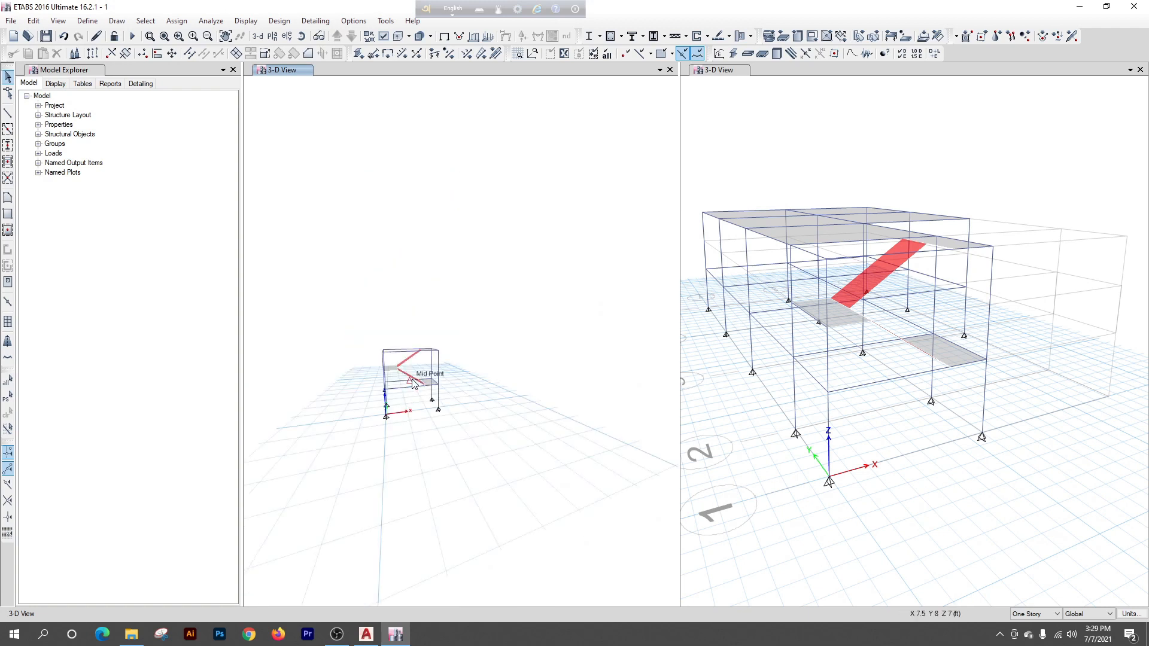
scroll(413, 376, up, 3)
click(452, 398)
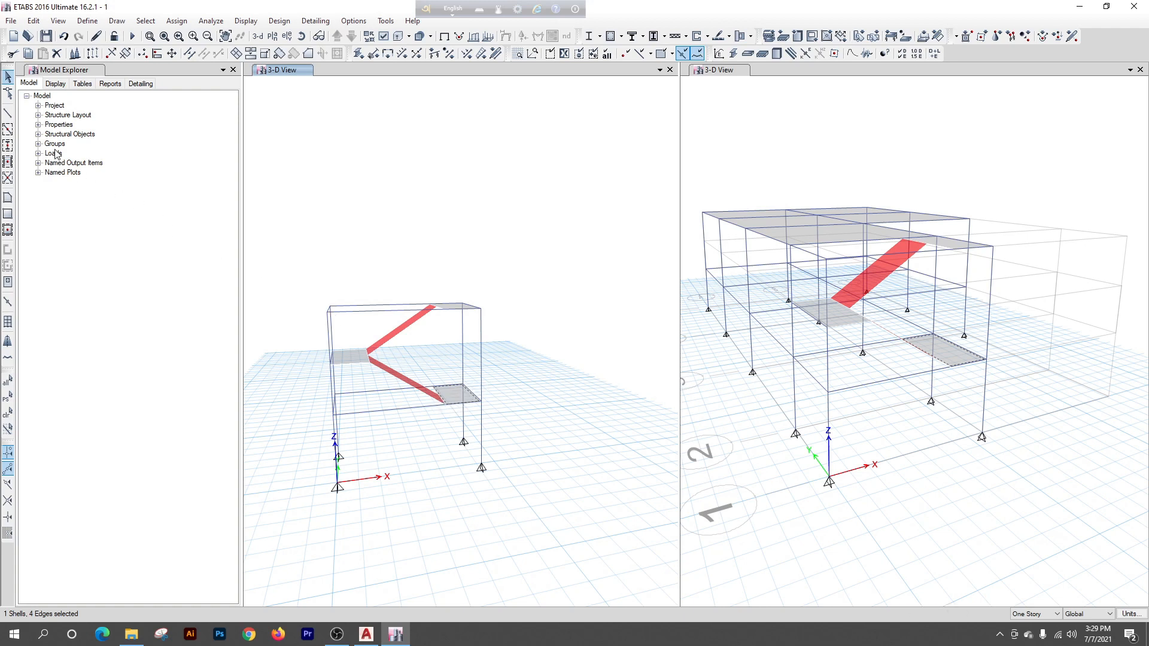
click(34, 20)
click(51, 117)
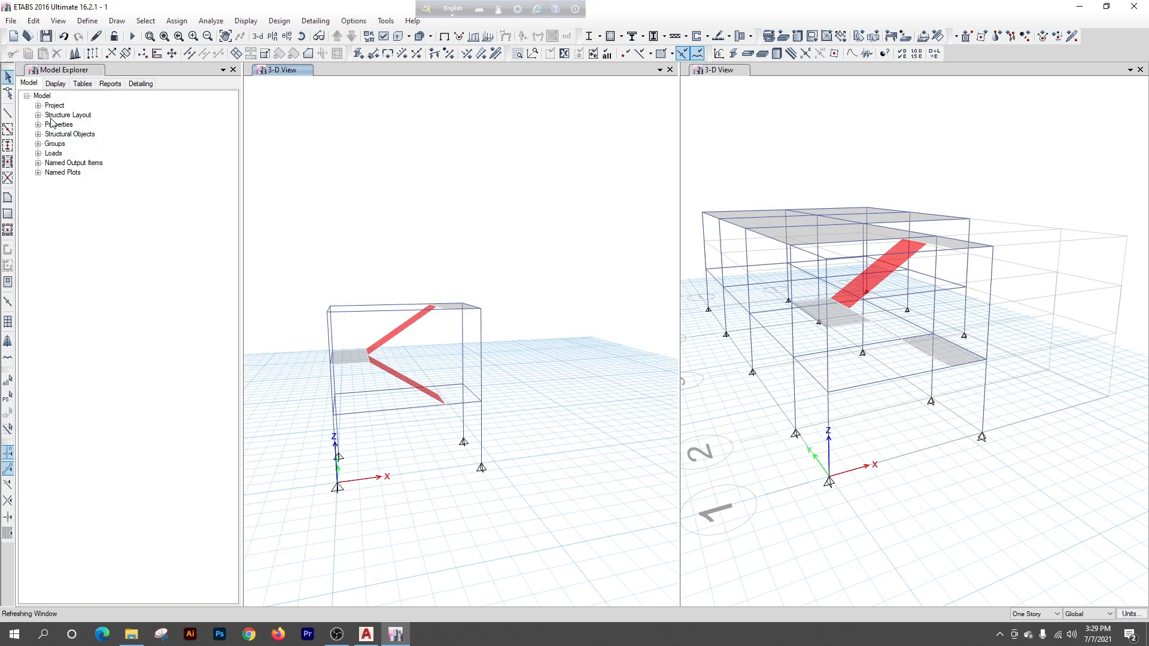
Show all objects of the building again in the isolated staircase view
right_click(397, 235)
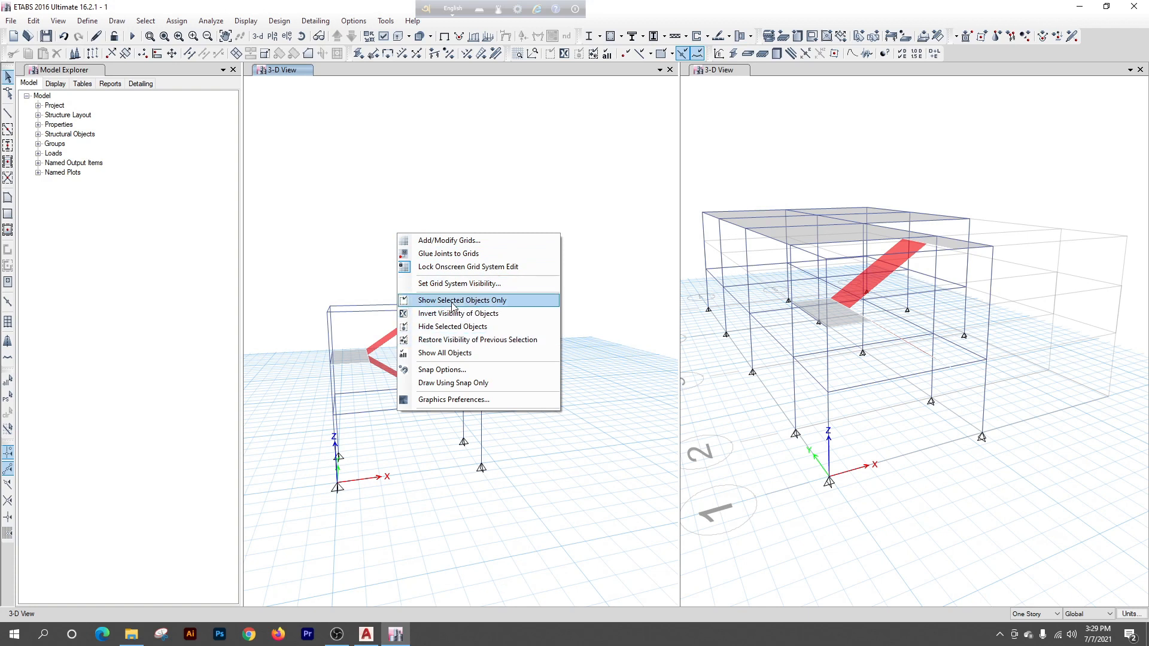
click(445, 353)
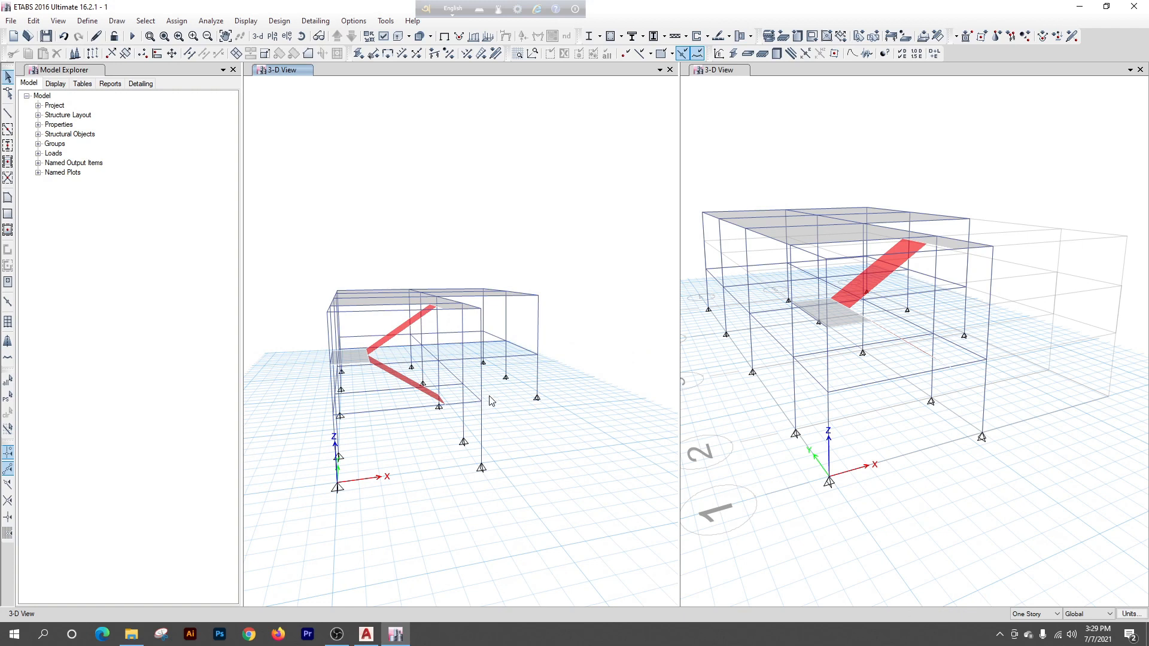
scroll(489, 399, down, 4)
middle_drag(499, 485, 461, 485)
scroll(418, 379, up, 3)
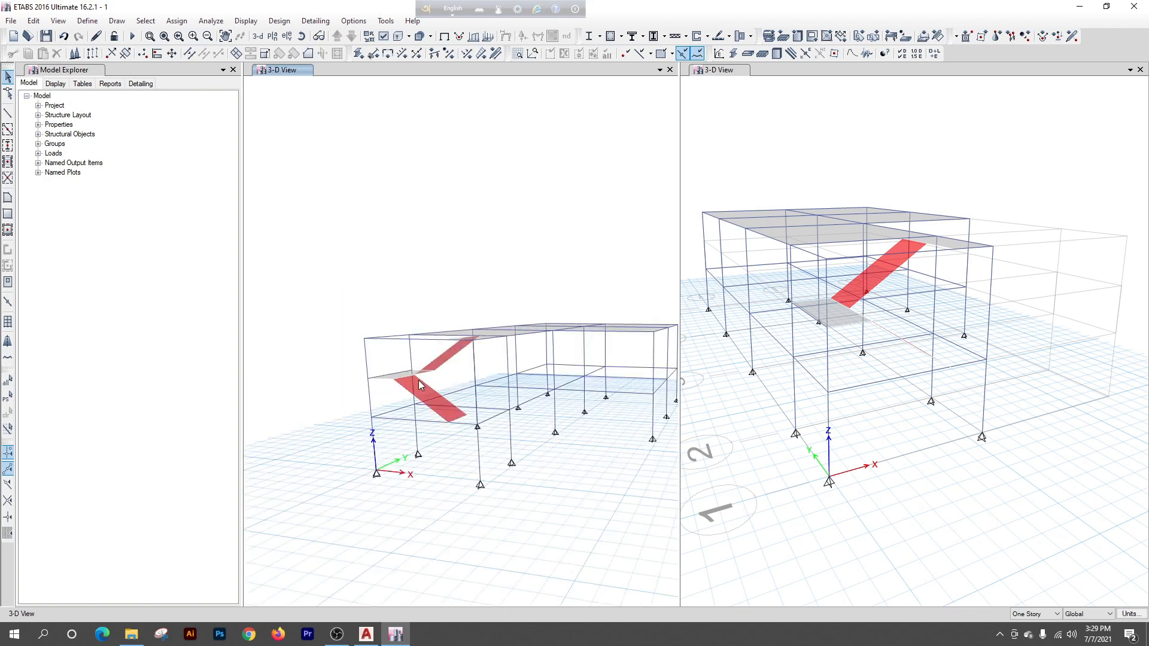
Add four 10 ft stories above Story2, keeping existing story heights and replicating Story2, and refresh the model
scroll(375, 350, down, 3)
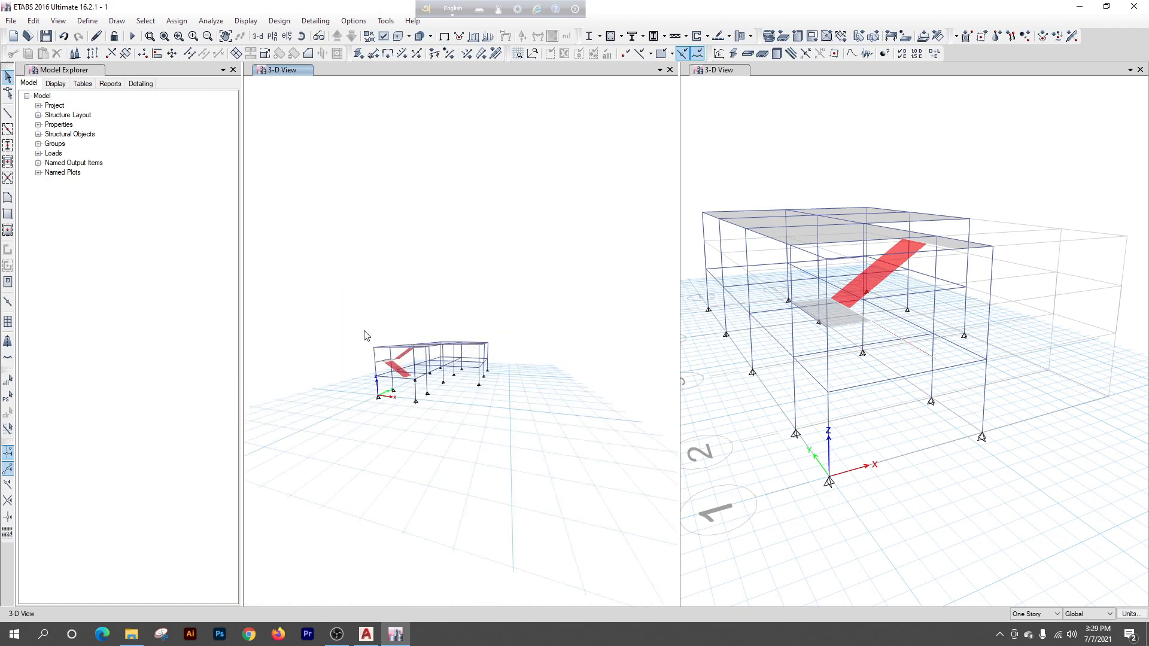
click(35, 22)
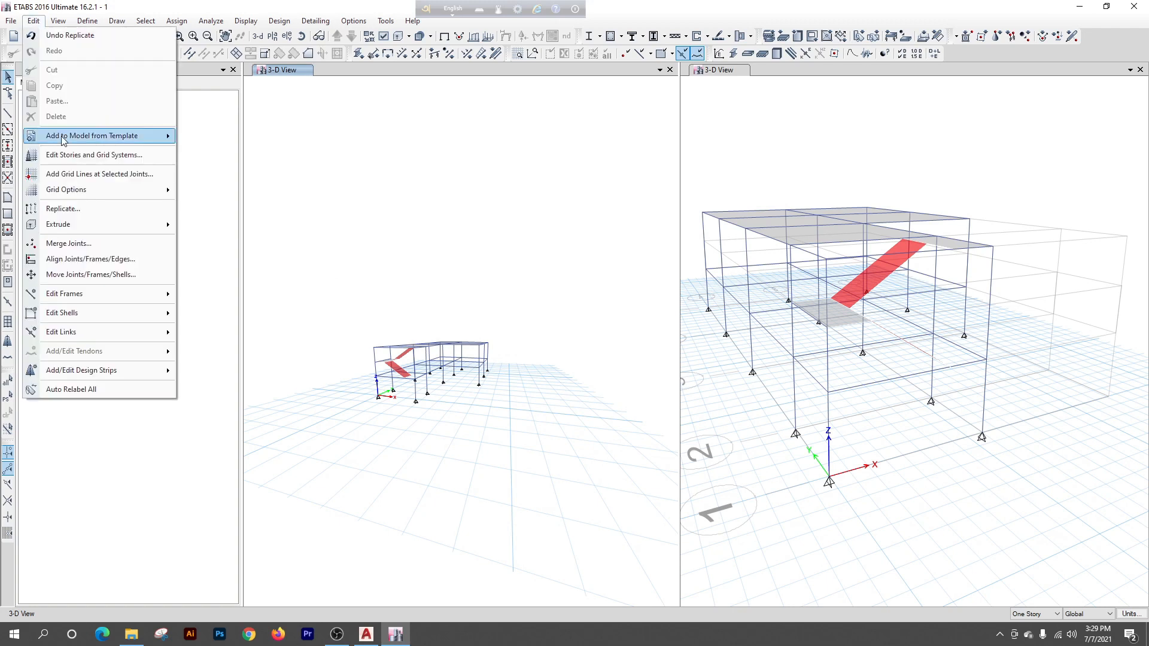
click(90, 155)
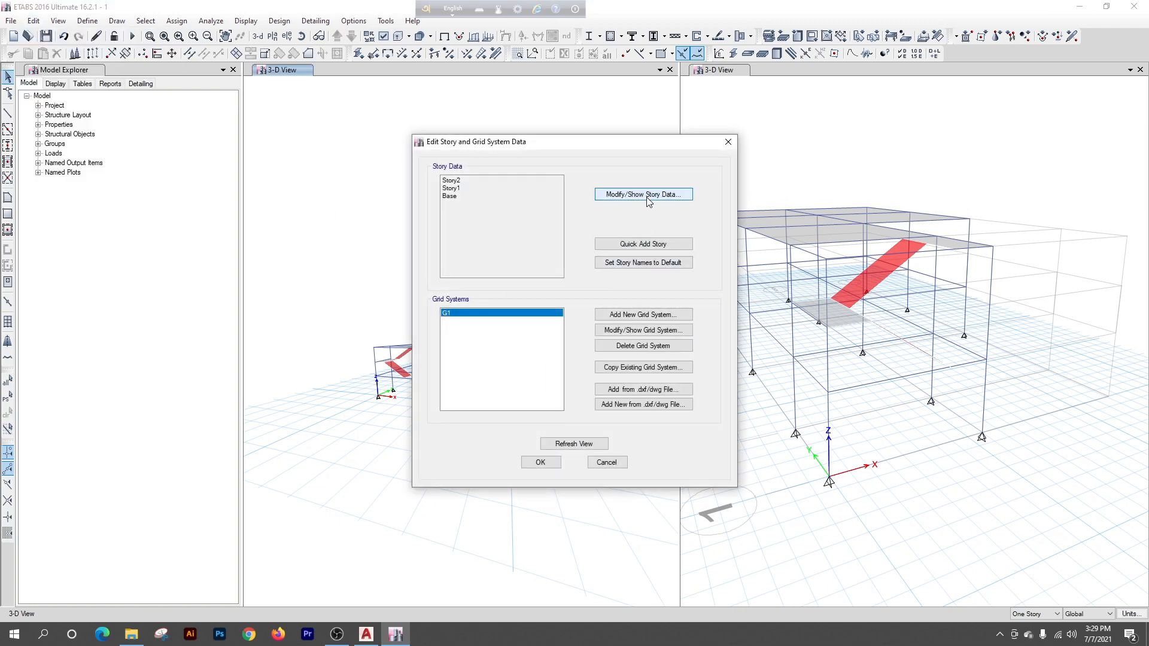
click(644, 195)
click(346, 223)
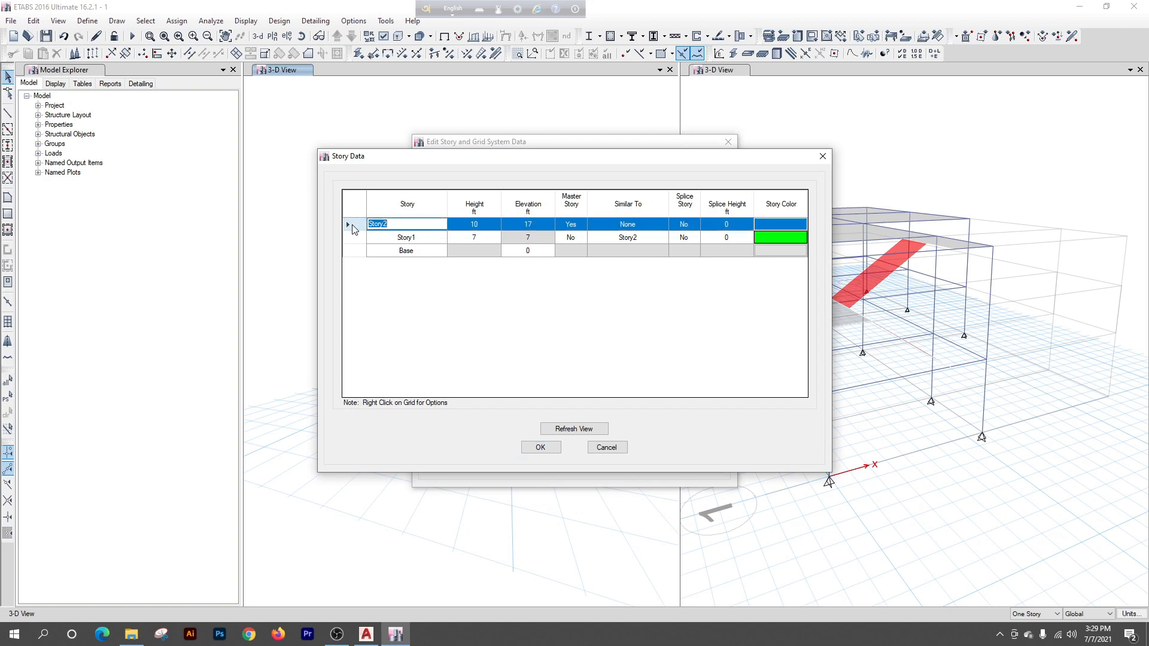
right_click(353, 227)
mouse_move(433, 262)
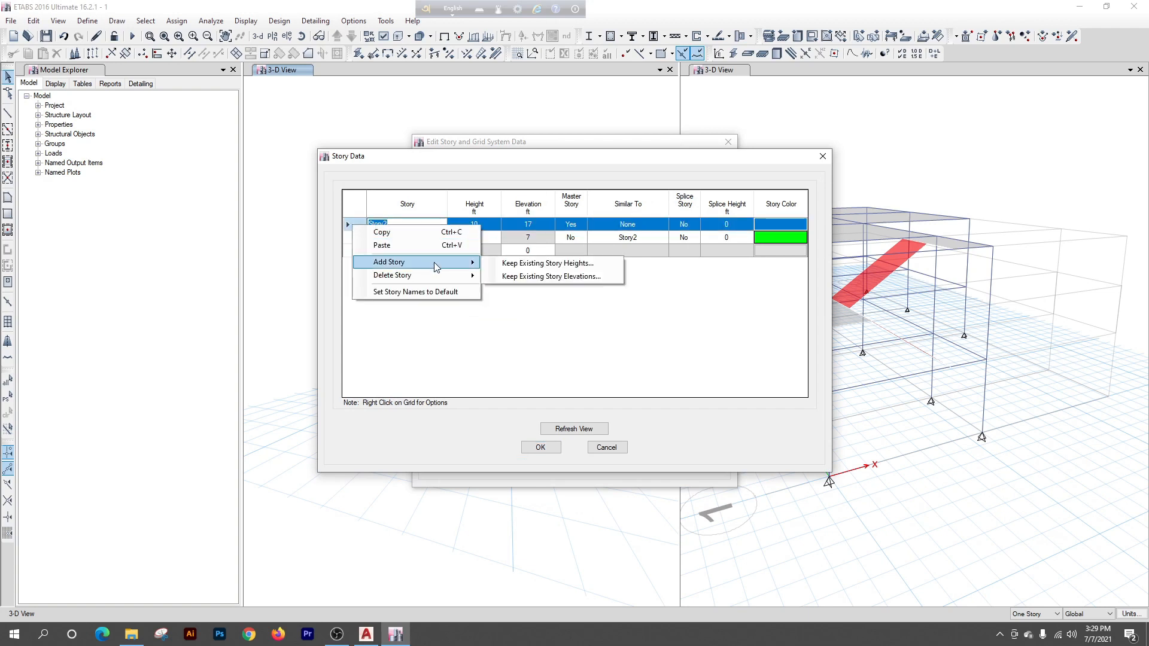
click(533, 263)
text(1)
key(Tab)
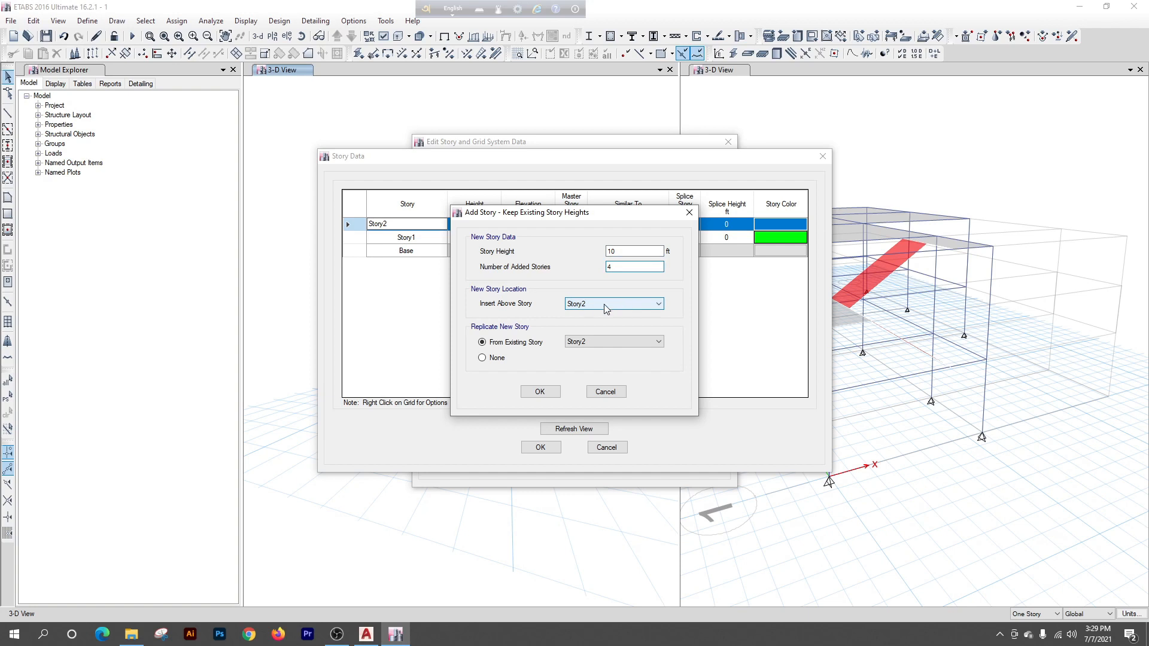
click(540, 392)
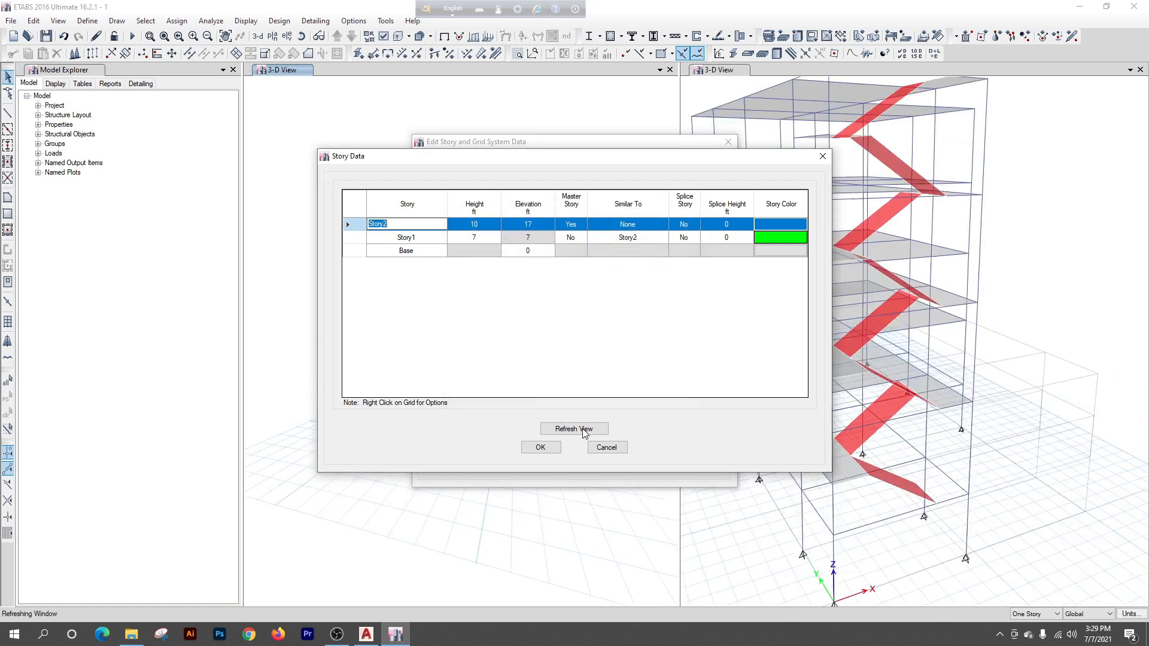
click(583, 430)
click(540, 447)
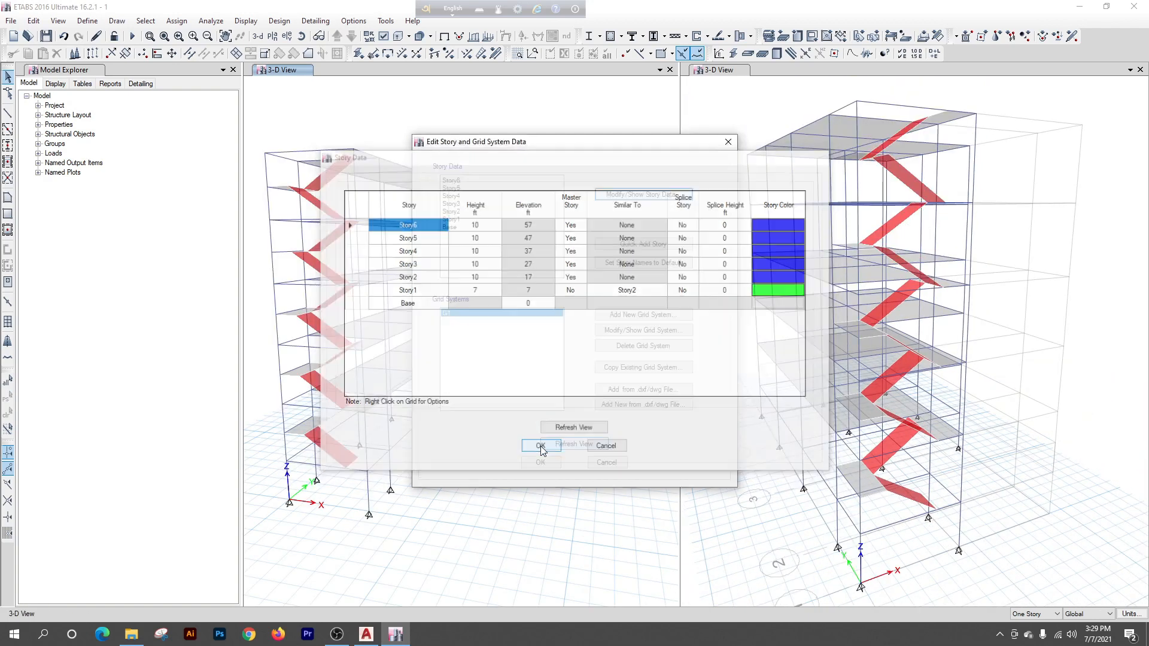
click(543, 461)
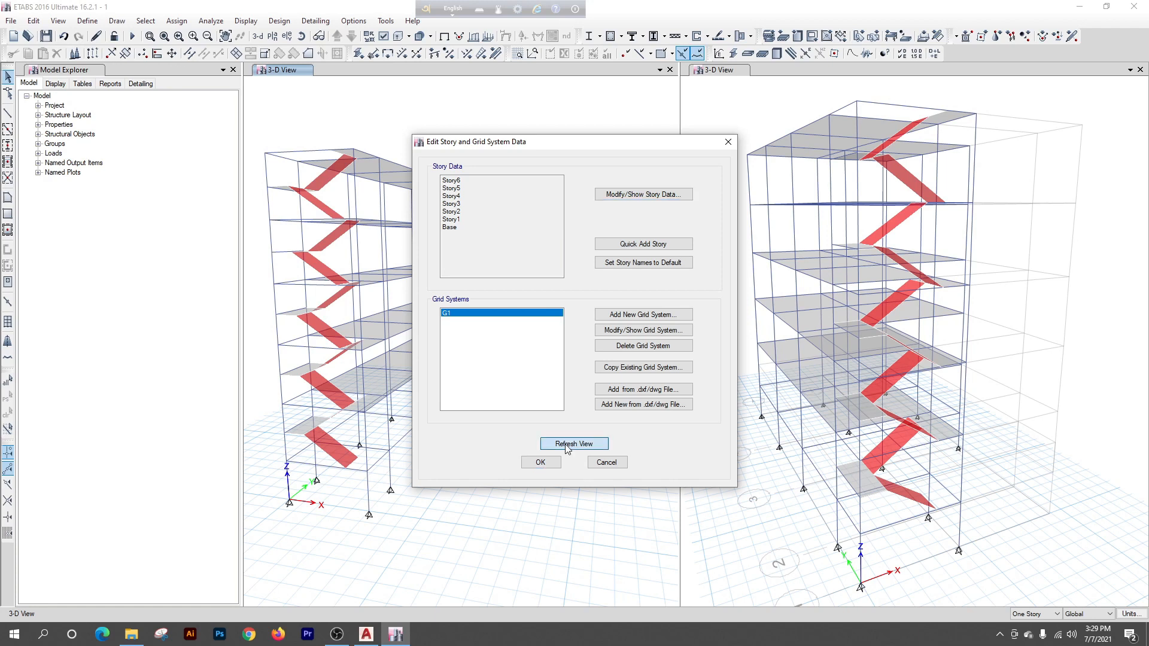
click(541, 464)
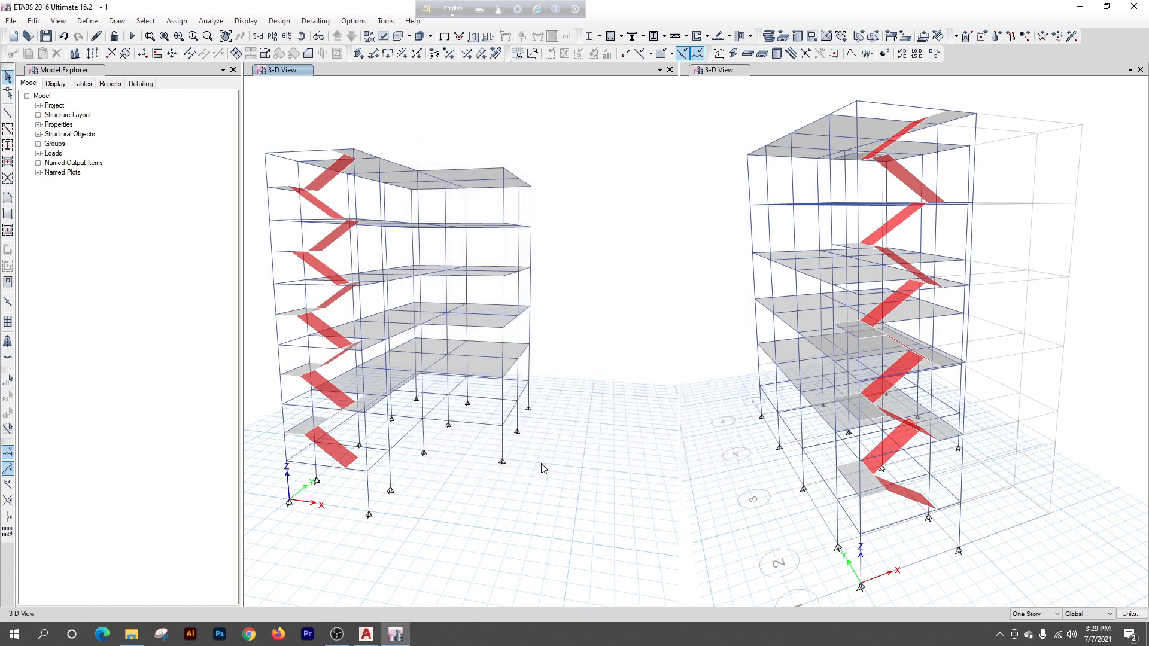
Replicate the Story1 beam on grid B between grids 1 and 2 linearly, with dx -3.875 ft, dy 0 and number 1
shift+middle_drag(372, 491, 402, 493)
shift+middle_drag(480, 469, 464, 469)
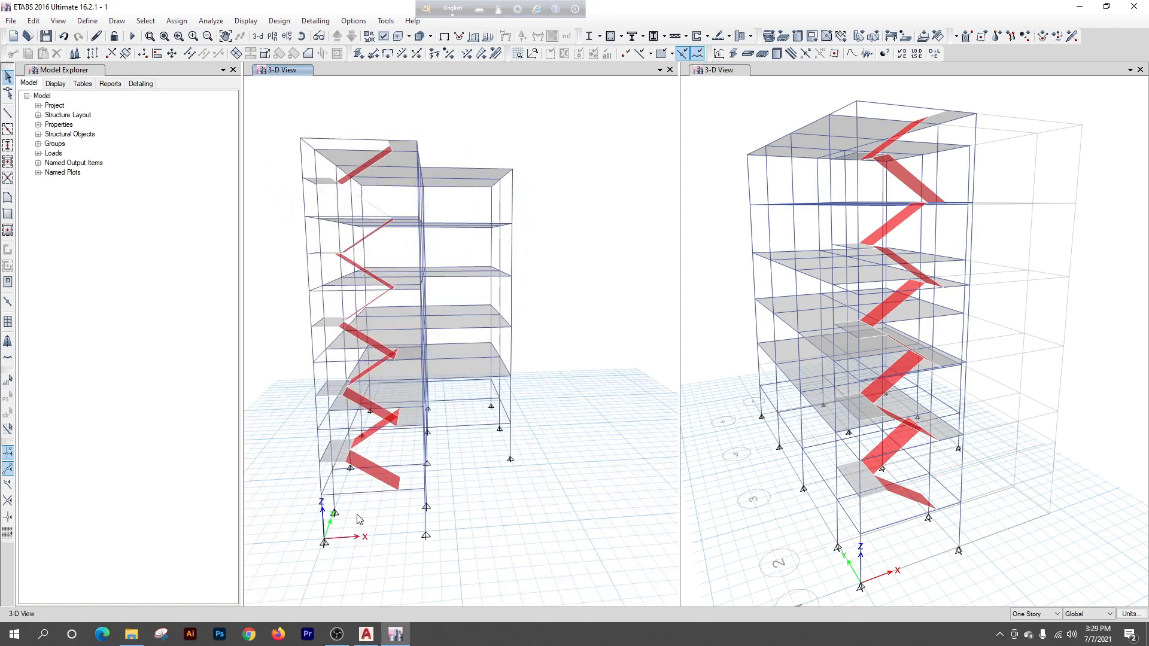
scroll(400, 455, up, 3)
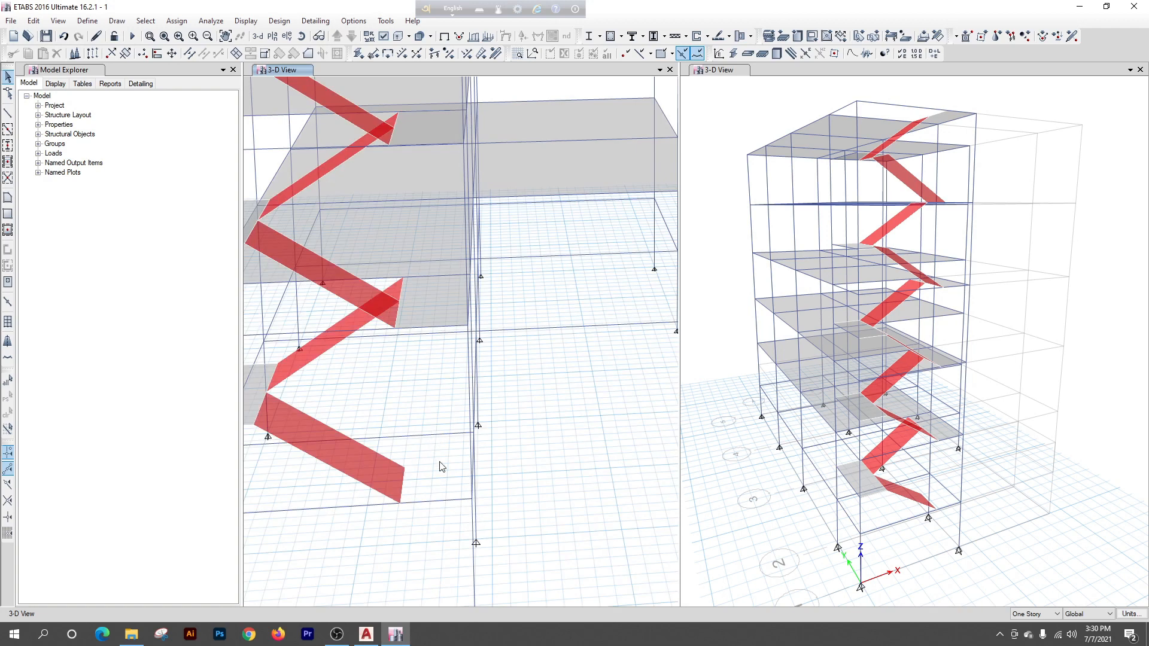
scroll(441, 467, down, 3)
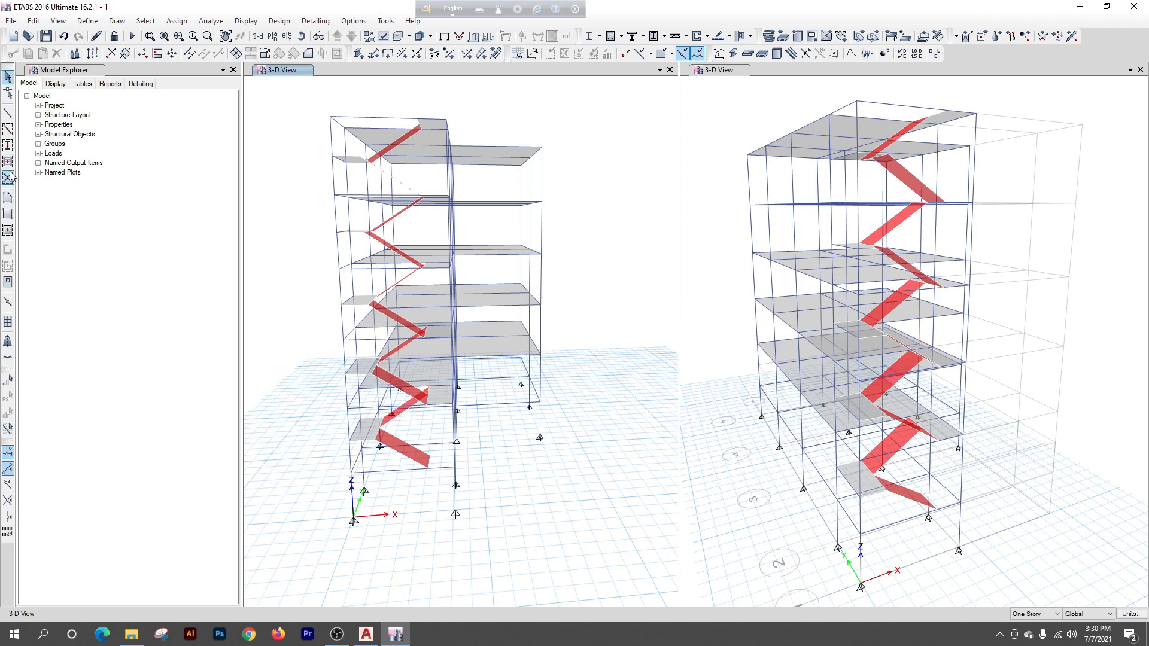
click(33, 21)
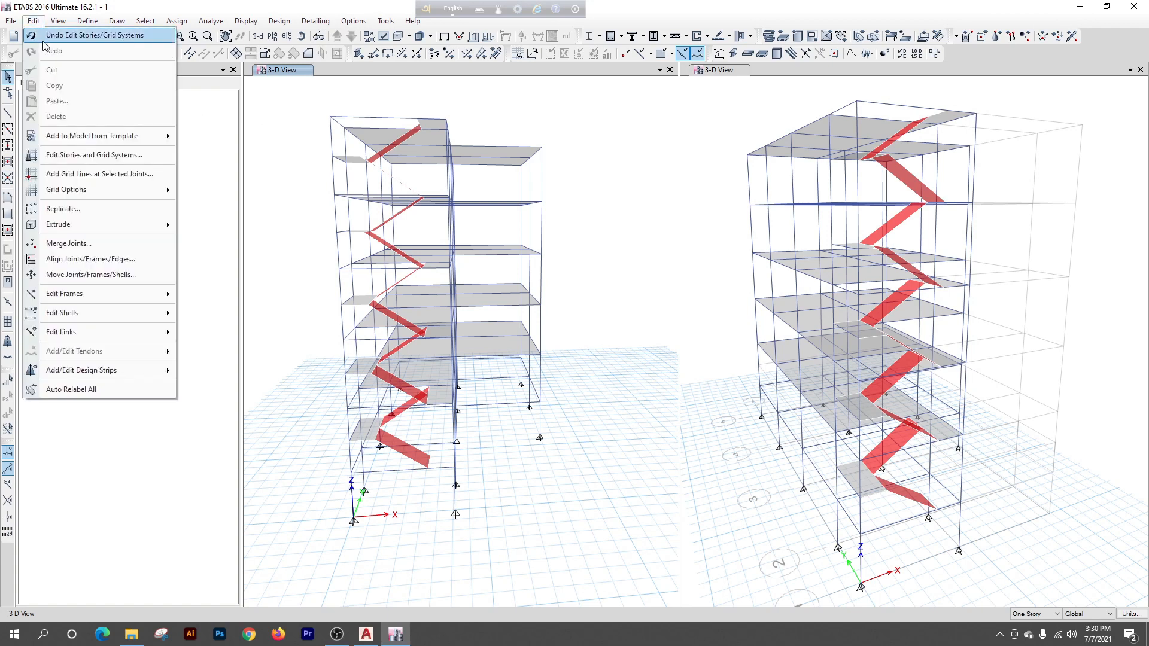
click(63, 208)
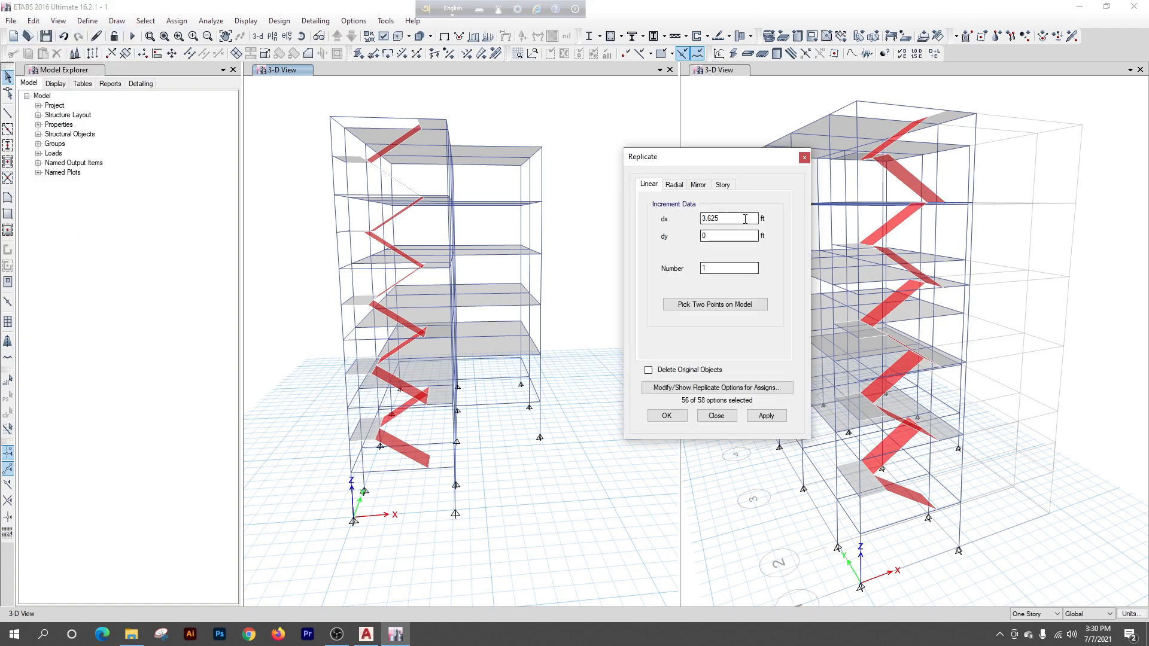
text(-)
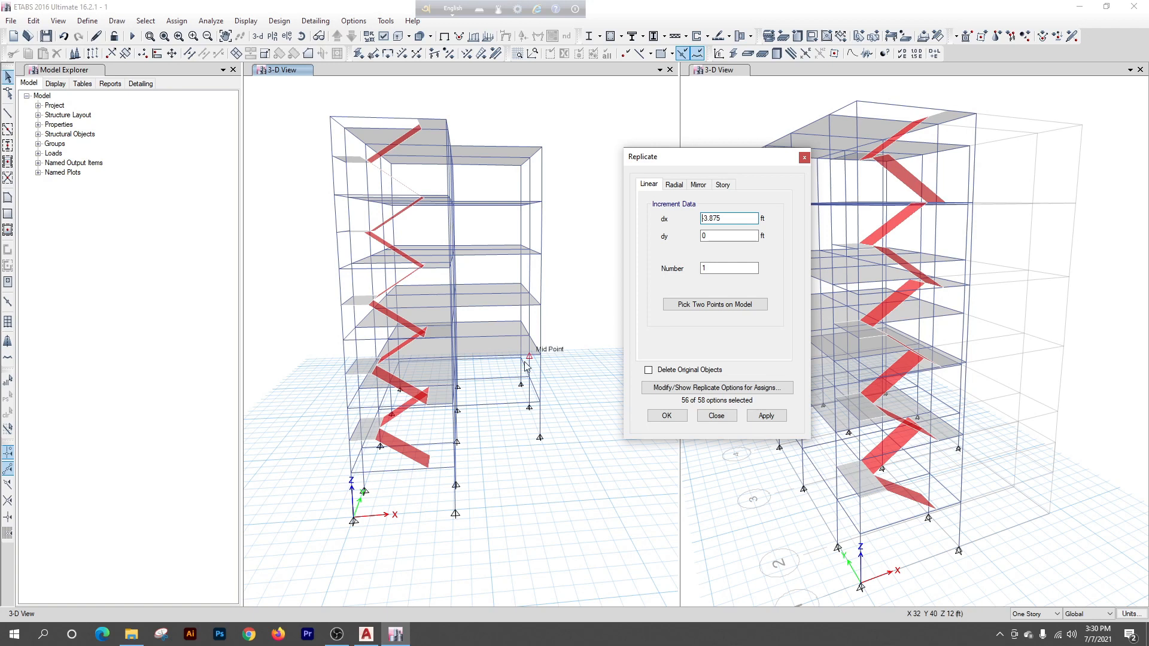
scroll(450, 459, up, 5)
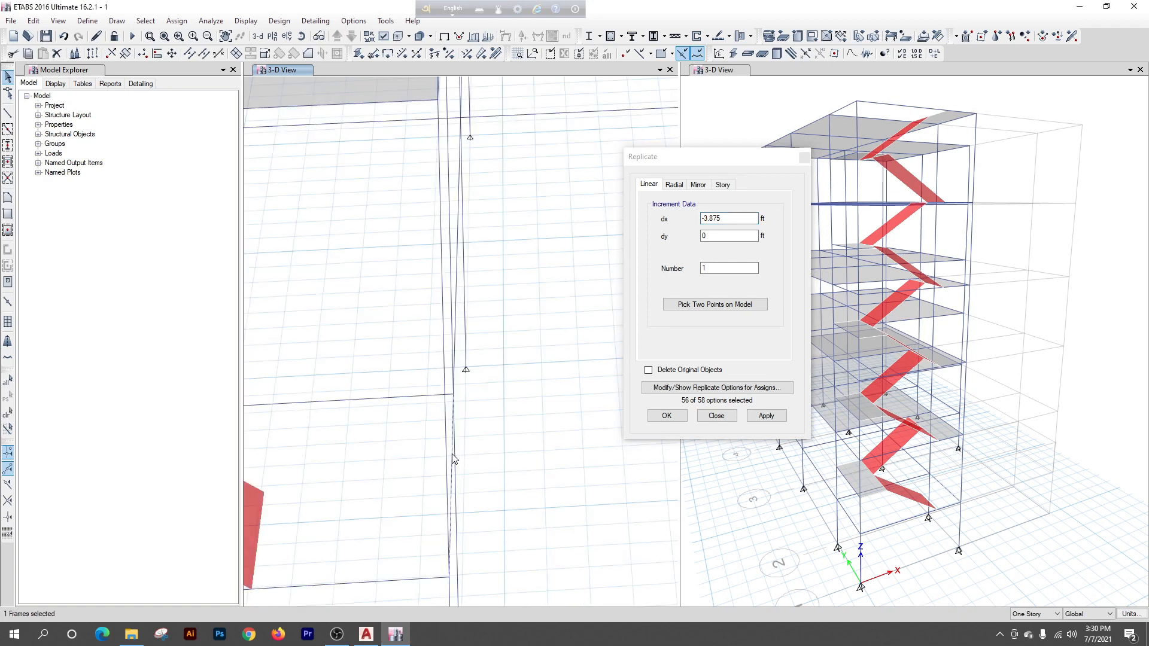
click(756, 415)
scroll(449, 434, down, 5)
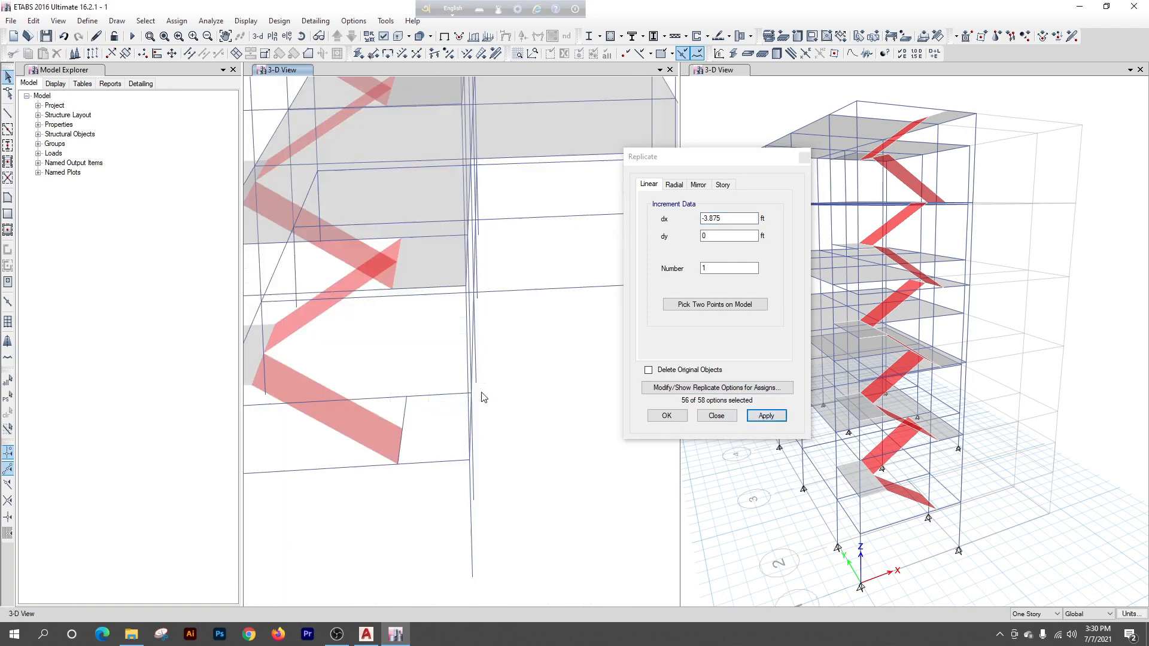
Draw a SLAB 5 INCH landing slab at Story1 between the replicated beam and grid B, at the foot of the lowest flight
click(7, 197)
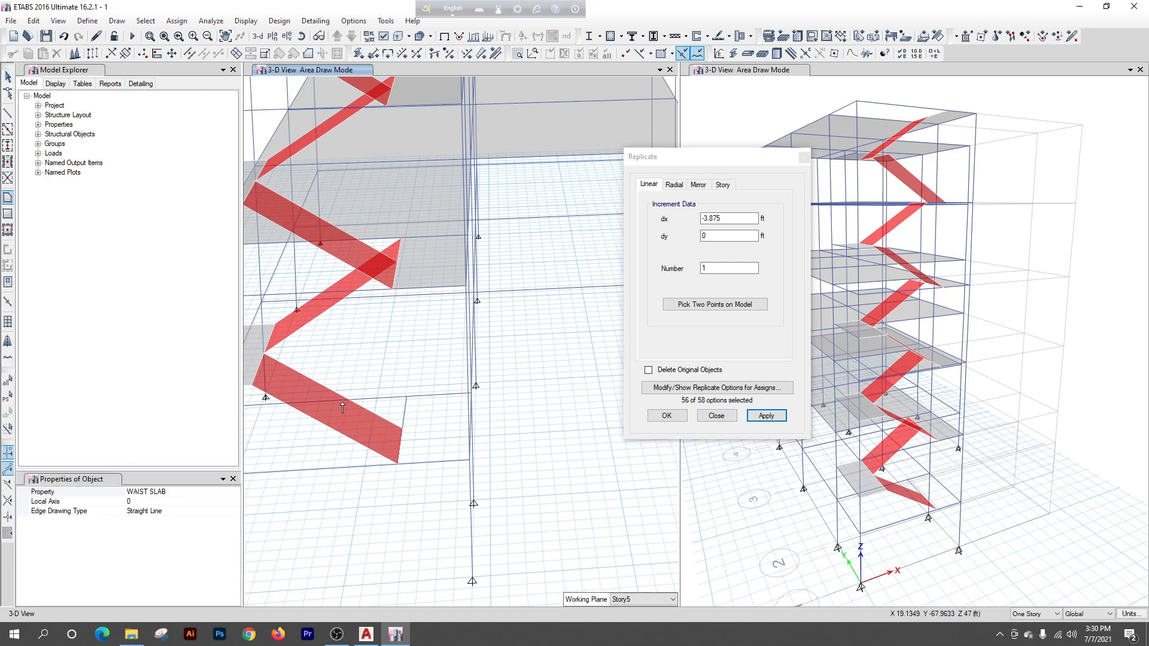
click(229, 489)
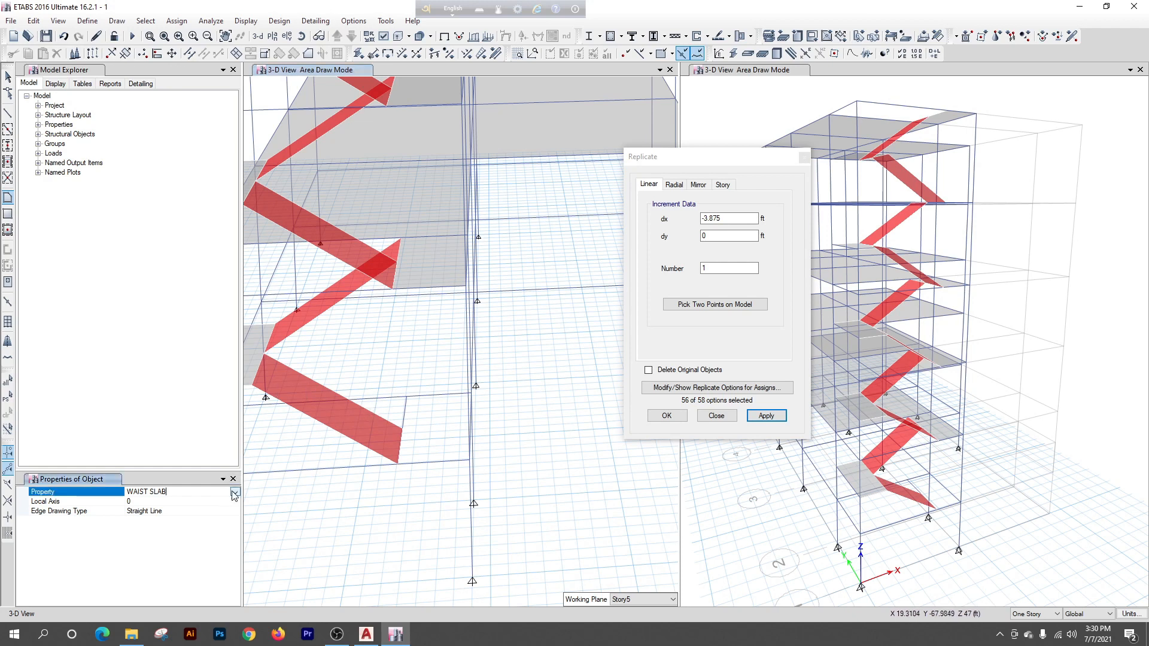
click(234, 492)
click(147, 524)
click(406, 397)
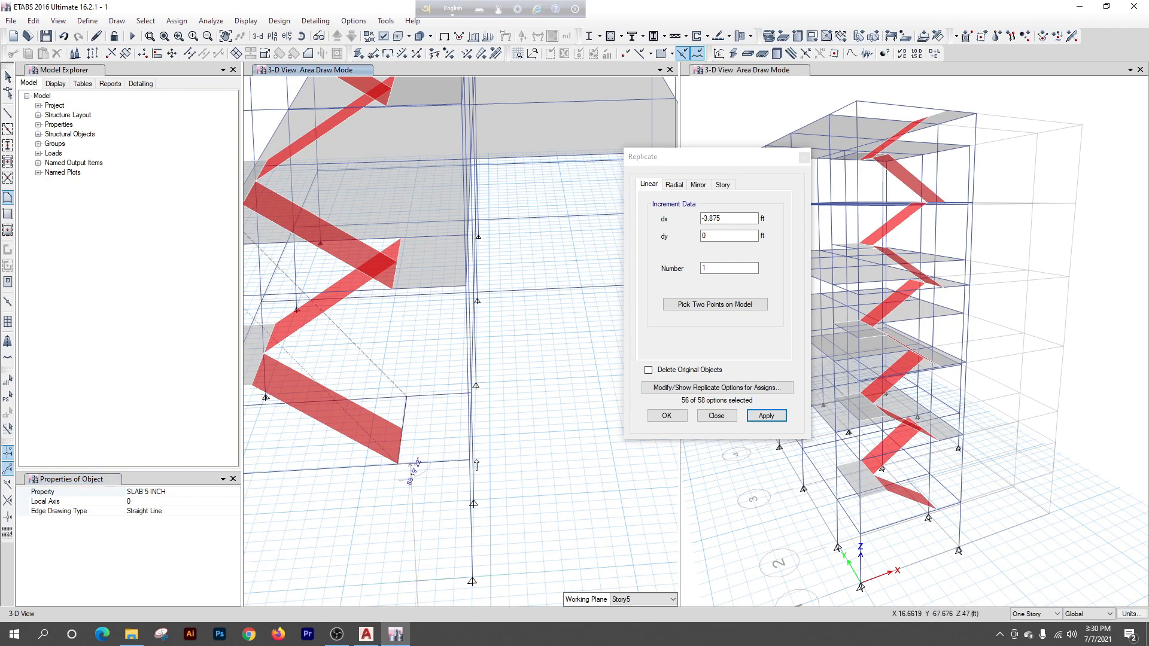
click(469, 459)
scroll(470, 438, up, 3)
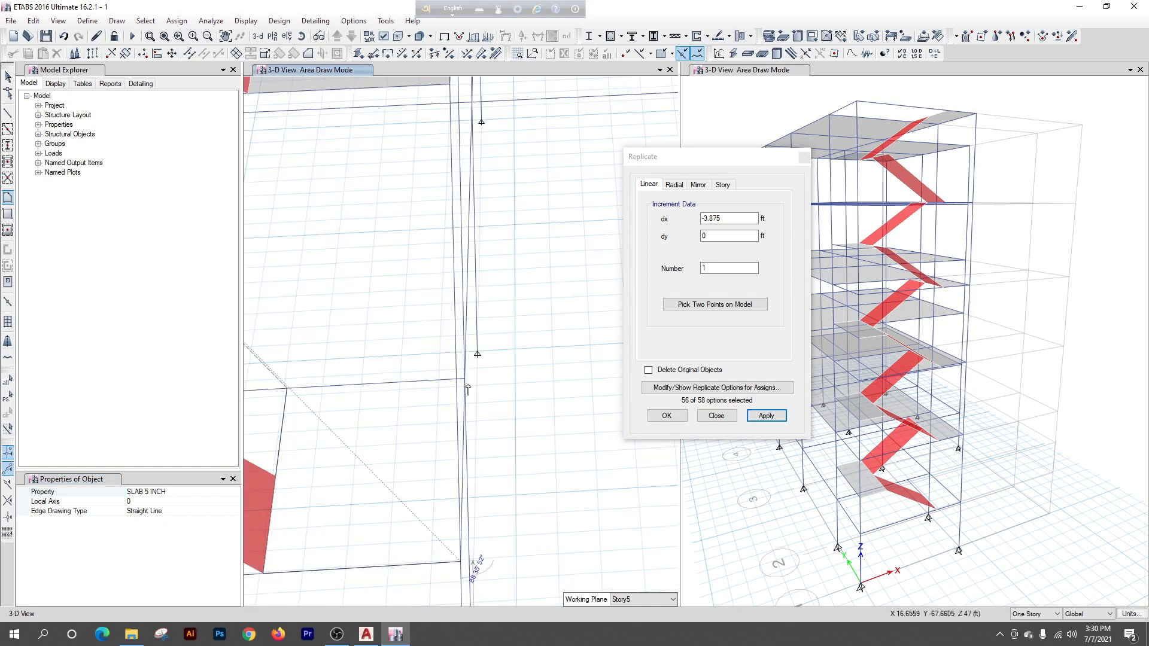
scroll(505, 371, down, 5)
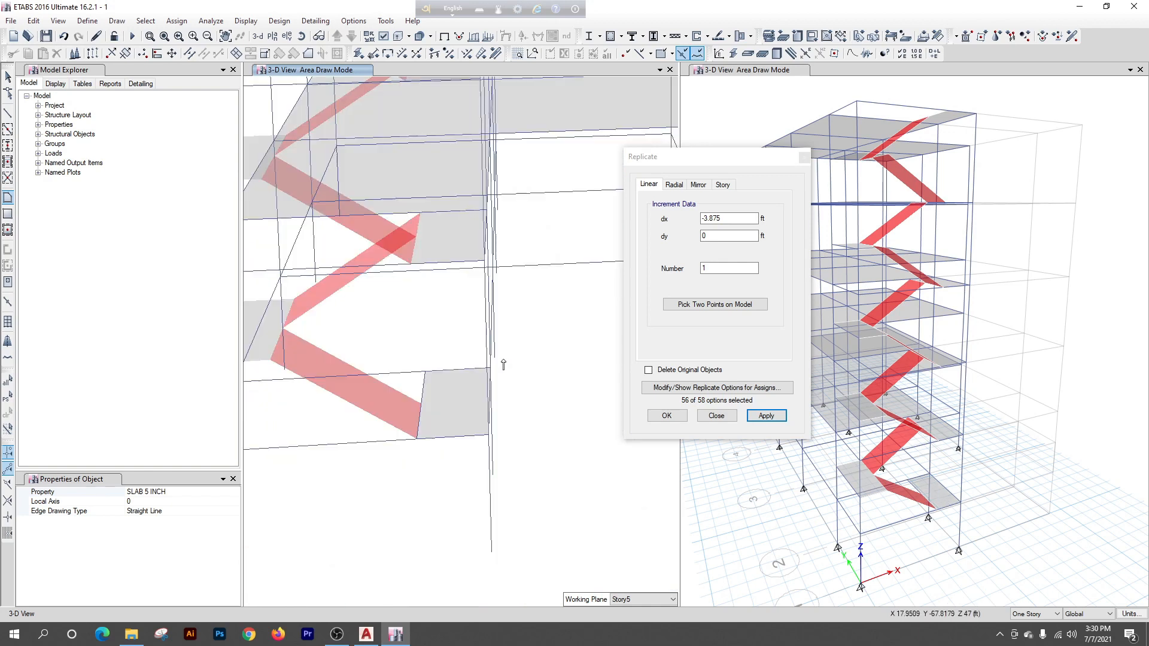
click(8, 76)
Delete the replicated construction beam at the Story1 landing edge and close the Replicate dialog
scroll(508, 415, down, 3)
scroll(469, 352, up, 6)
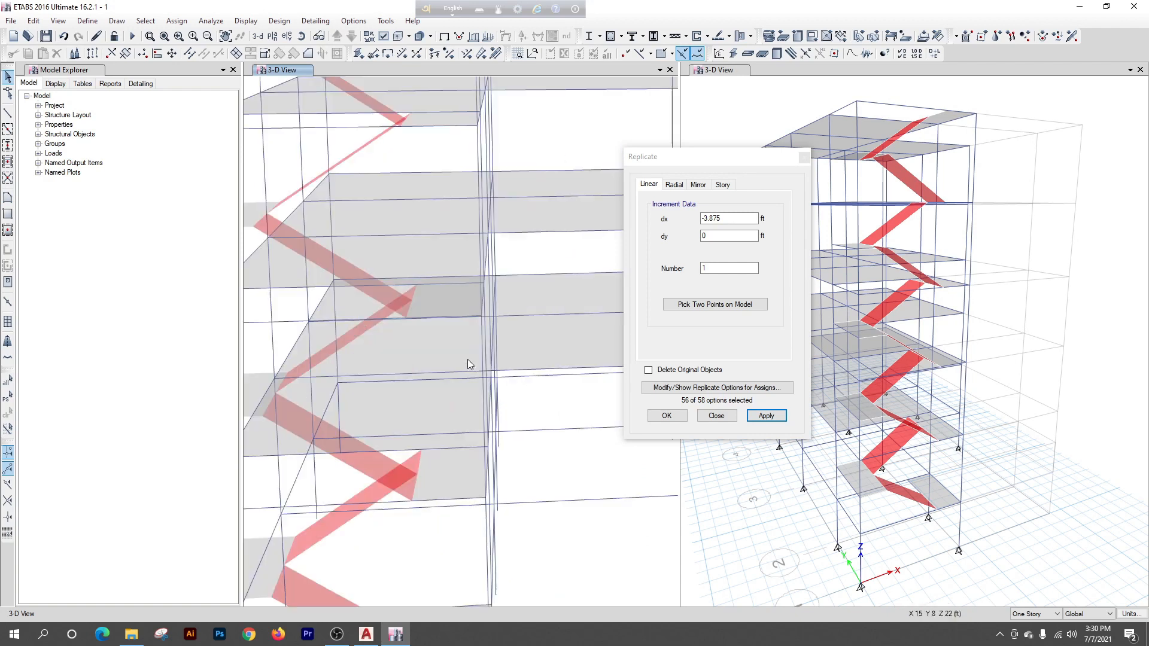
scroll(443, 347, down, 4)
scroll(436, 460, up, 5)
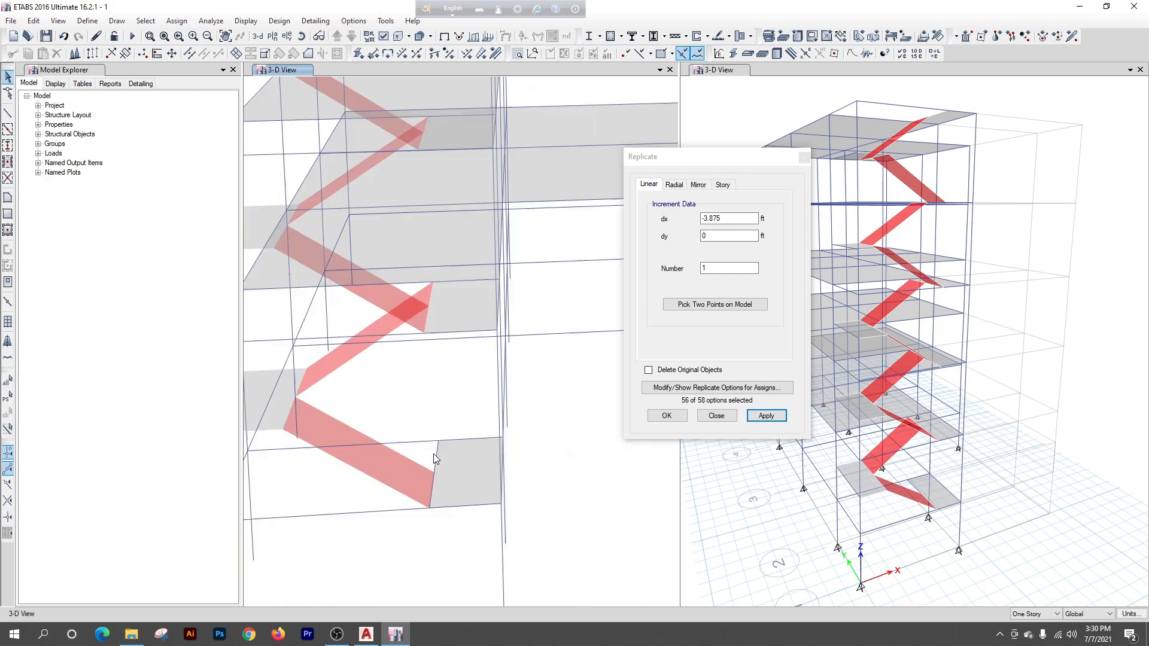
click(435, 455)
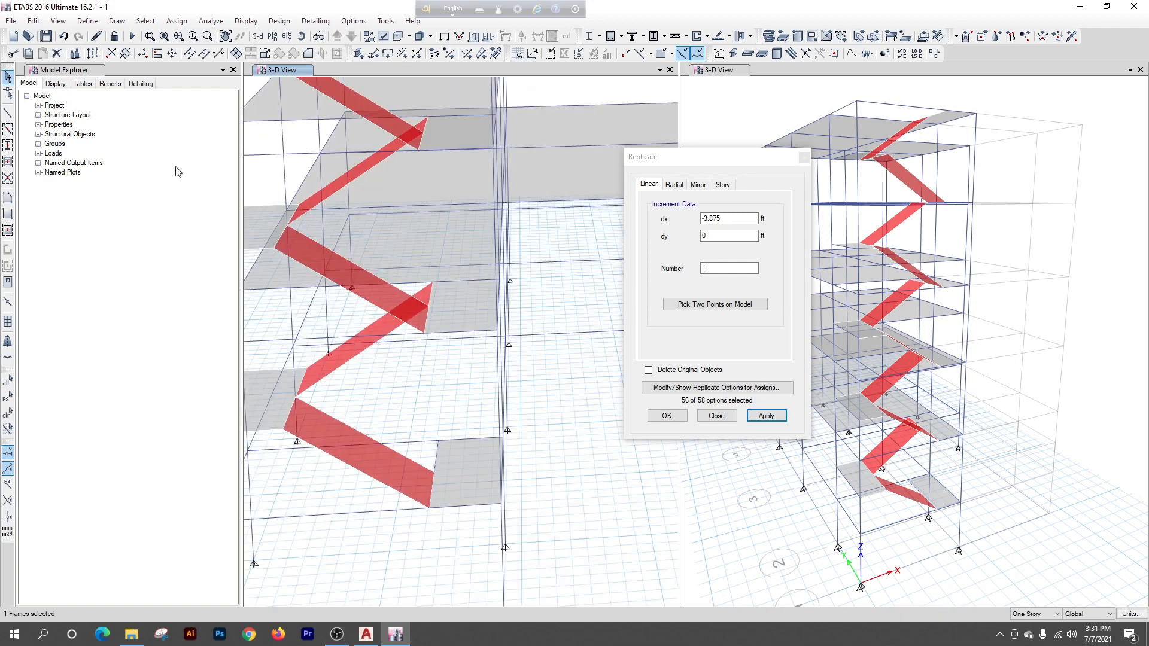
click(33, 21)
click(70, 114)
click(676, 417)
scroll(508, 389, down, 5)
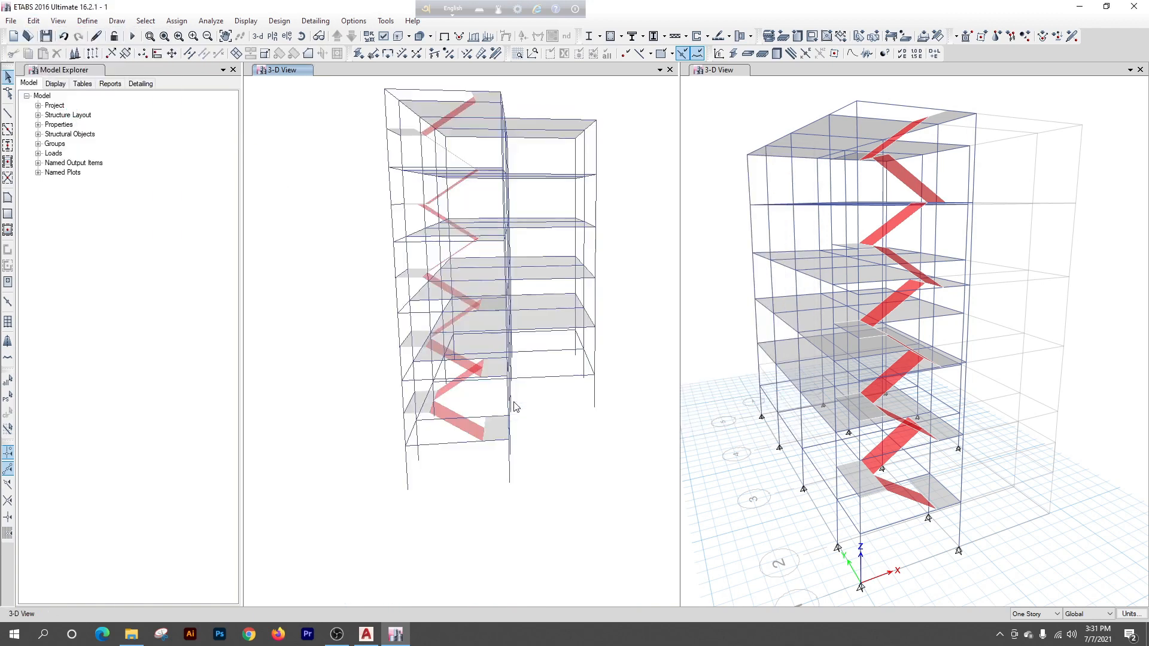
Show the plan view of Story6 in place of the first 3-D view
click(271, 37)
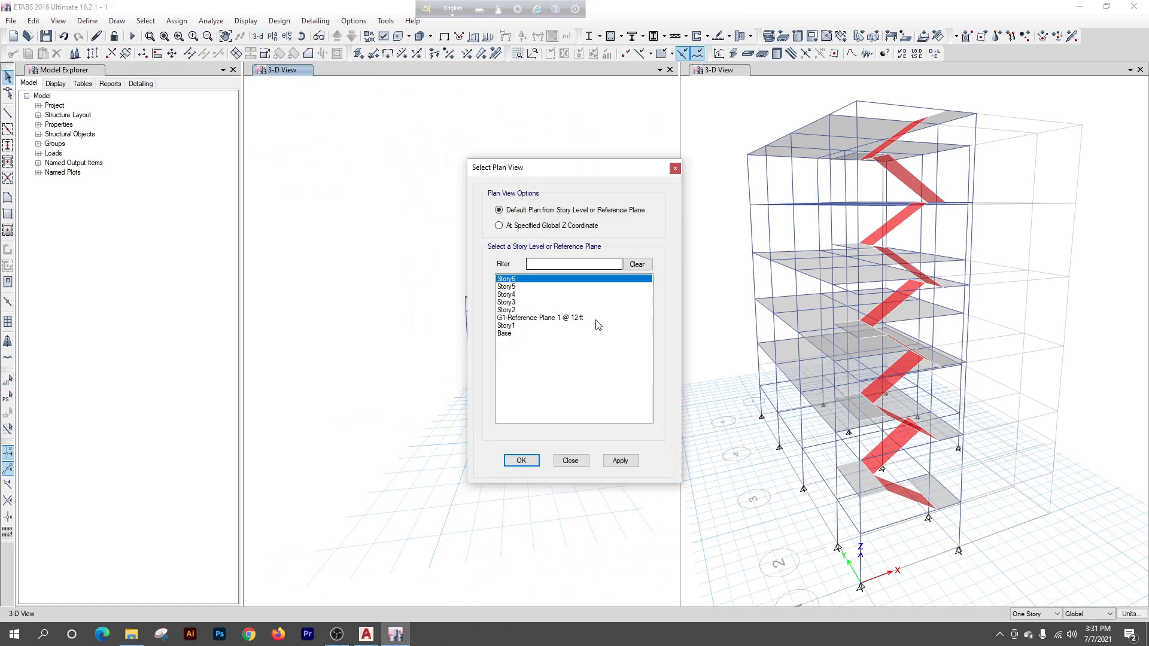
click(619, 462)
click(570, 461)
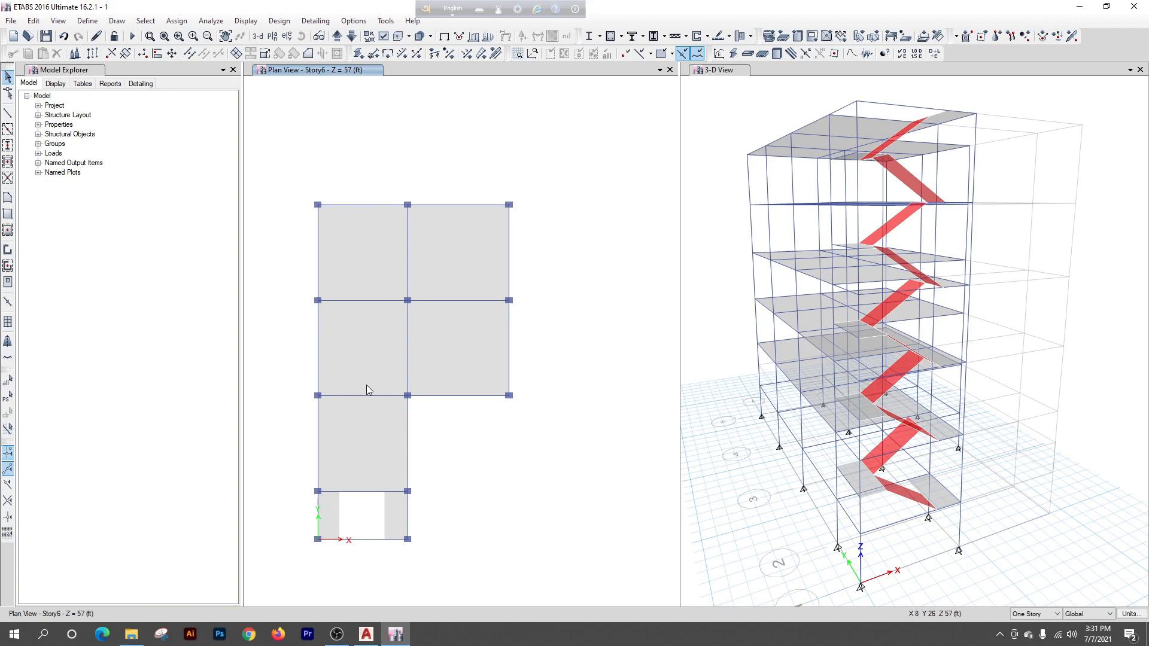
click(334, 633)
click(336, 634)
Add one 7 ft story above Story6, replicated from Story6 and keeping existing story heights, and apply the story data
click(28, 22)
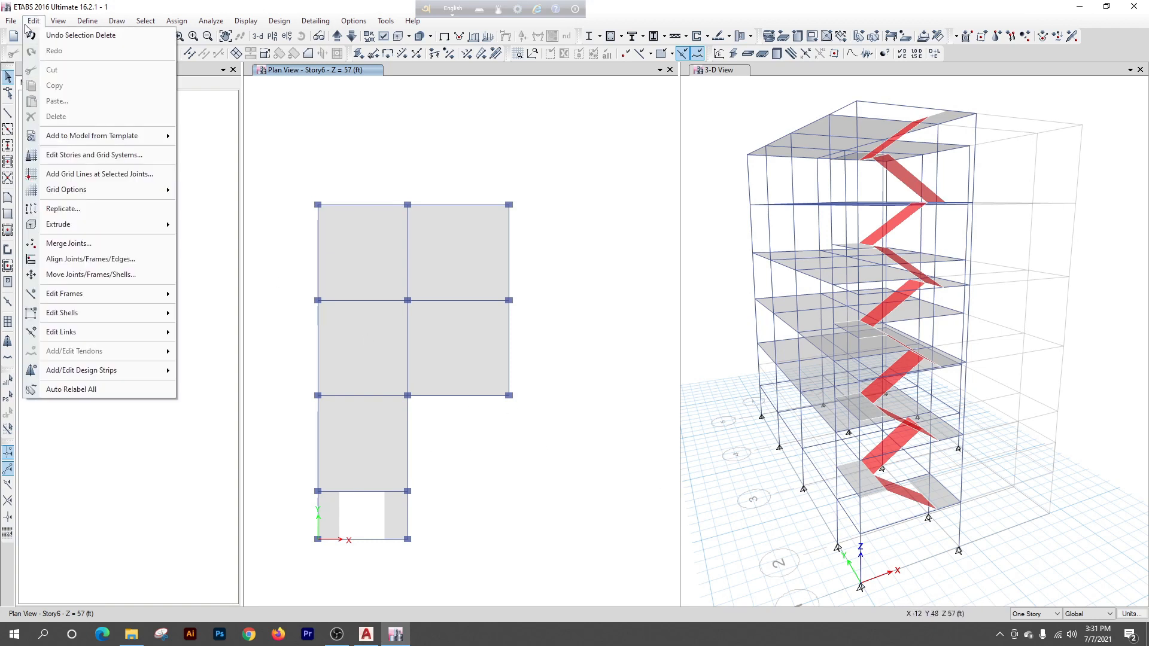
click(76, 154)
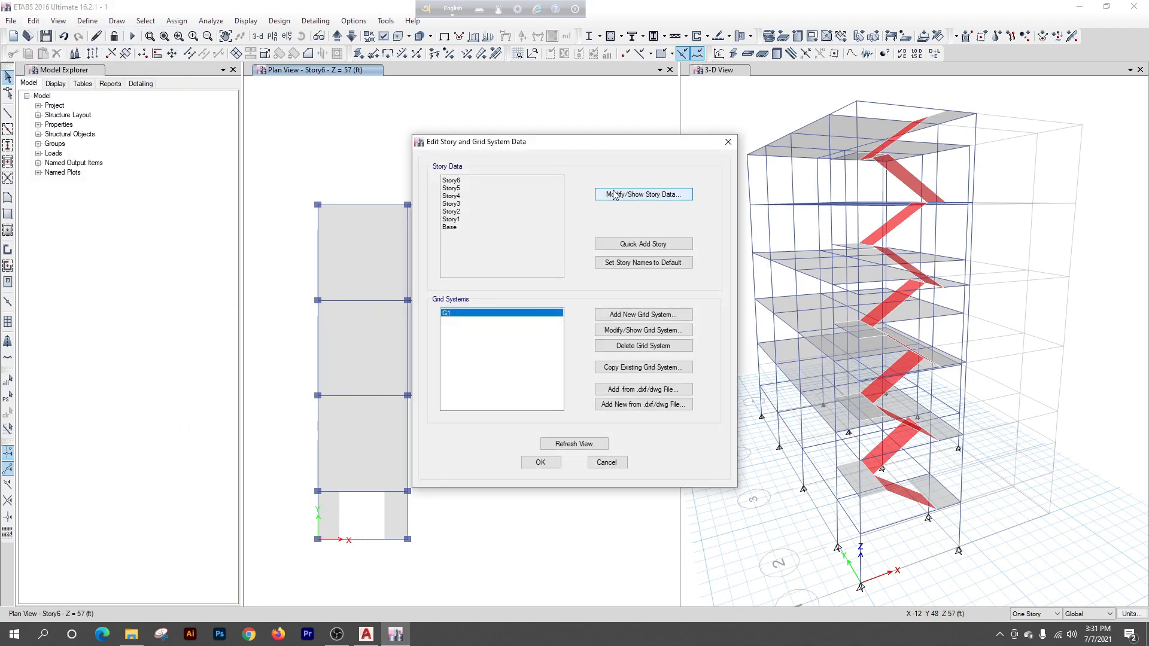
click(613, 194)
click(348, 224)
right_click(351, 225)
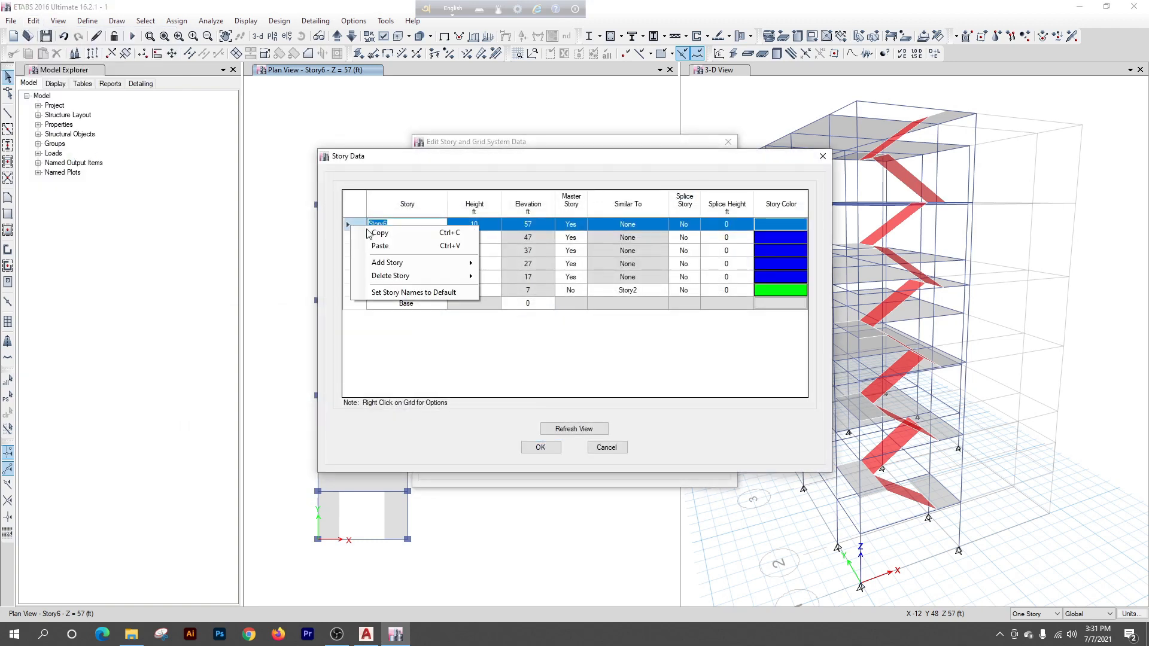
mouse_move(413, 263)
click(507, 263)
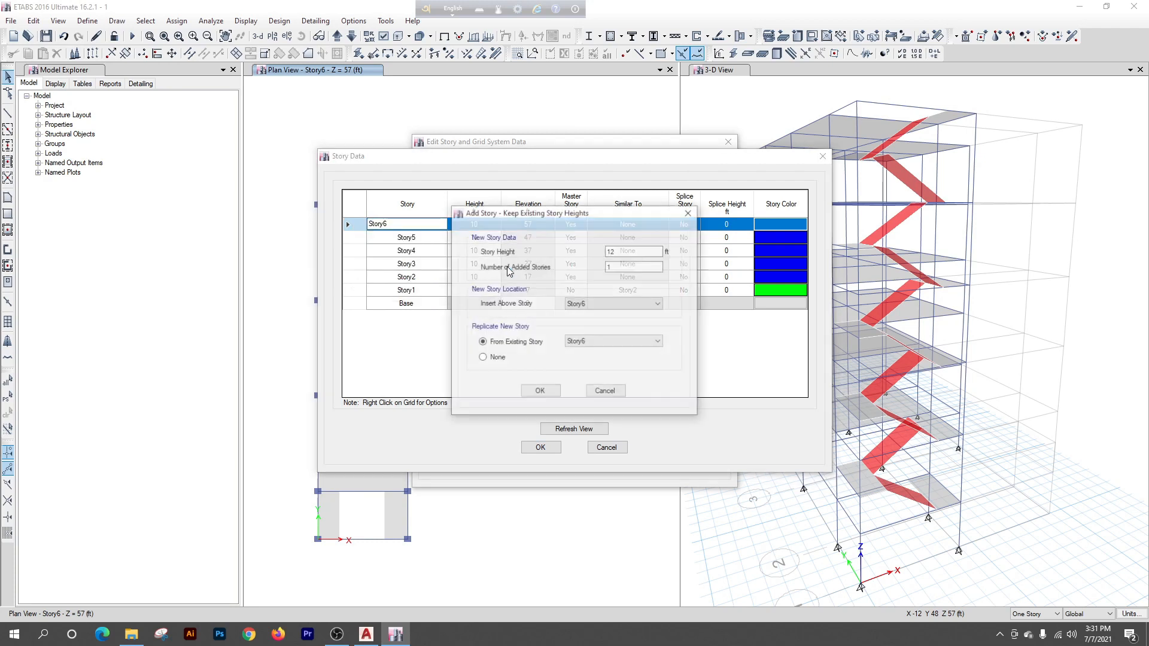
drag(625, 251, 528, 252)
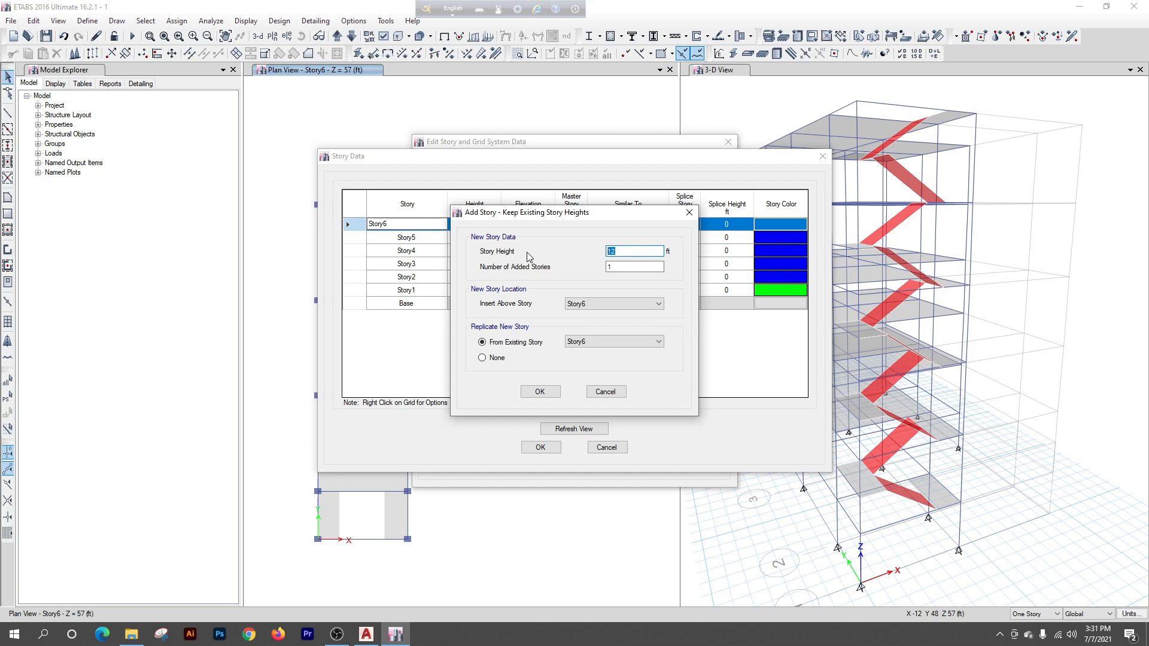
text(7)
click(539, 392)
click(571, 429)
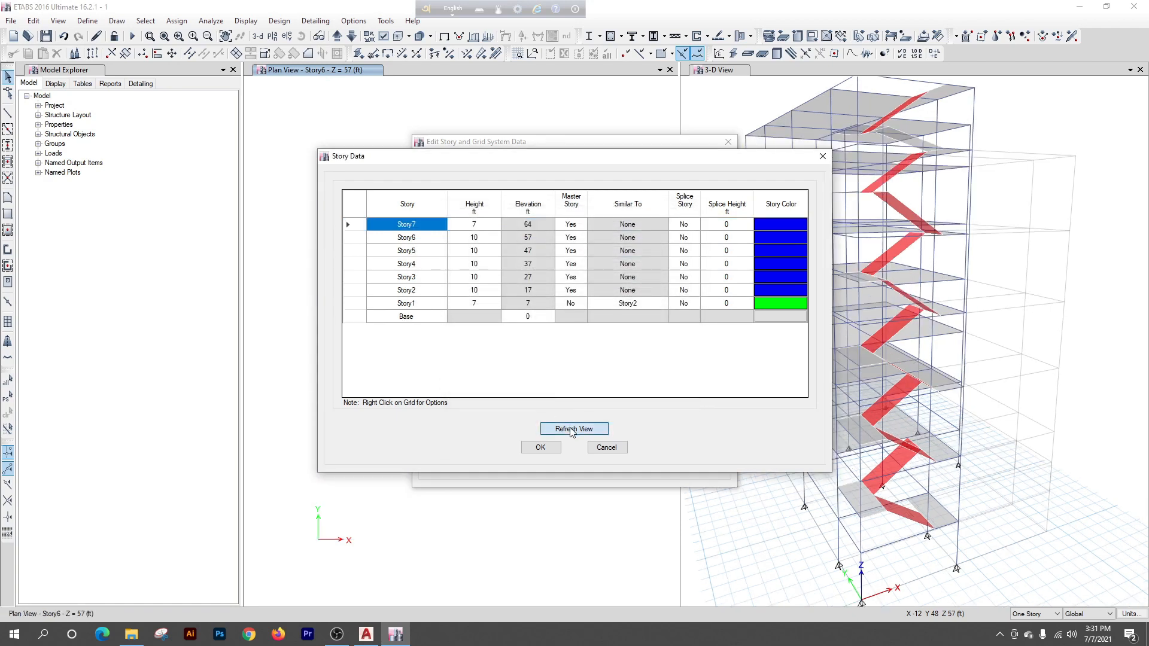
click(546, 447)
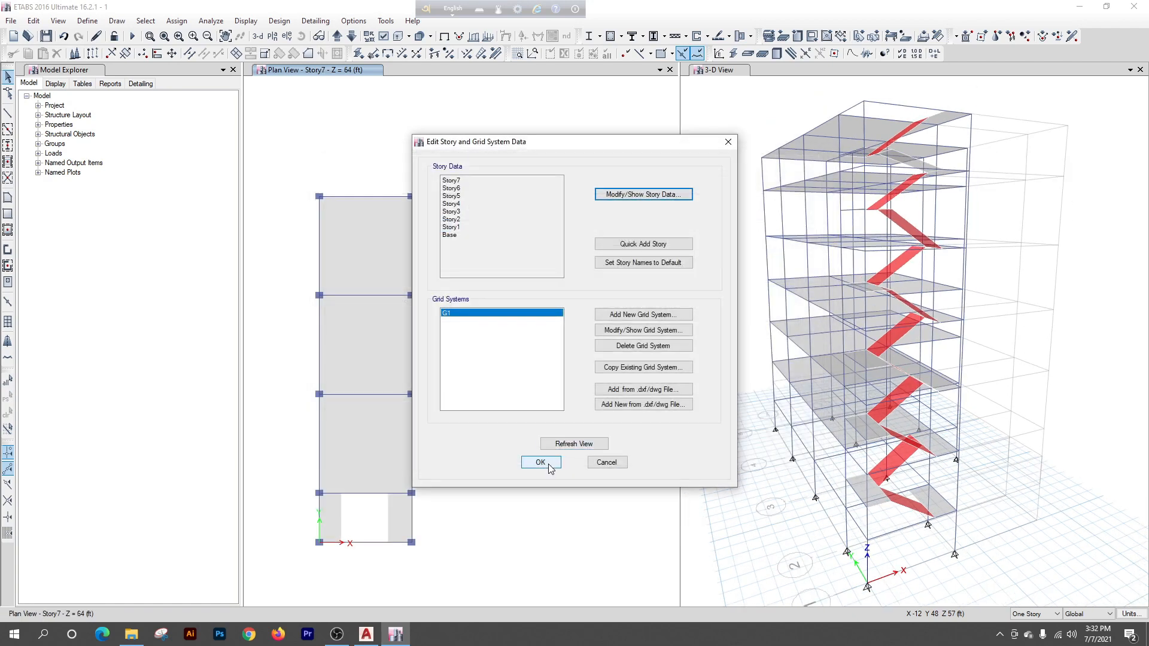
click(541, 462)
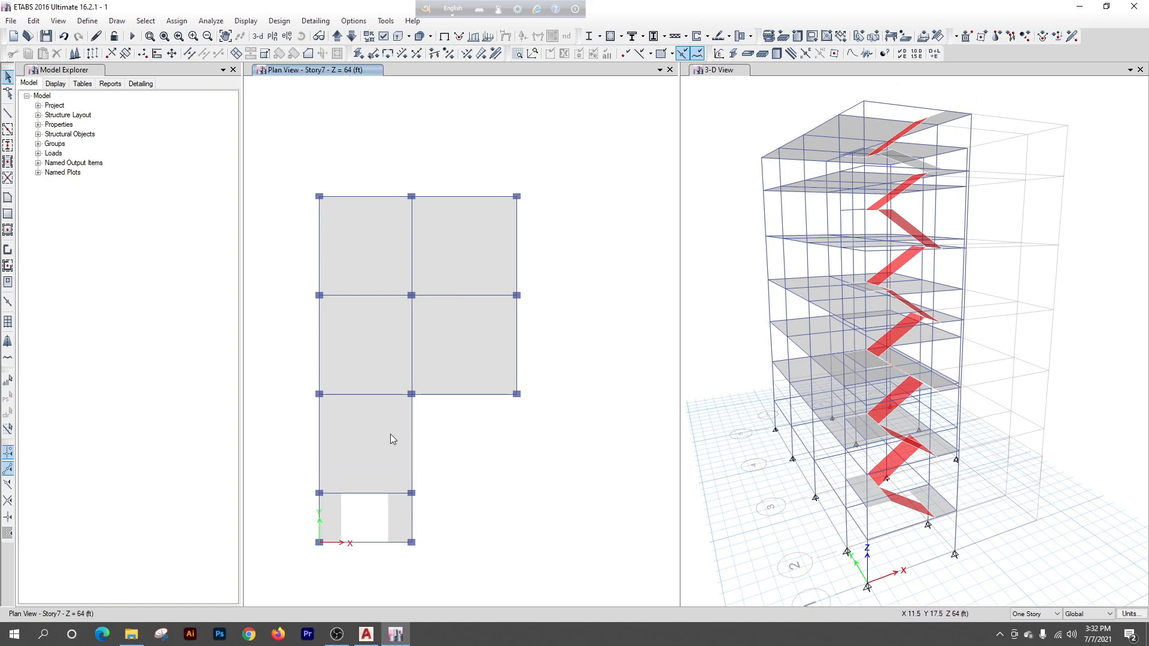
Delete the Story7 slabs, beams and columns outside the stair bay, keeping only the bay between grids A–B and 1–2
scroll(387, 421, down, 2)
scroll(379, 408, up, 2)
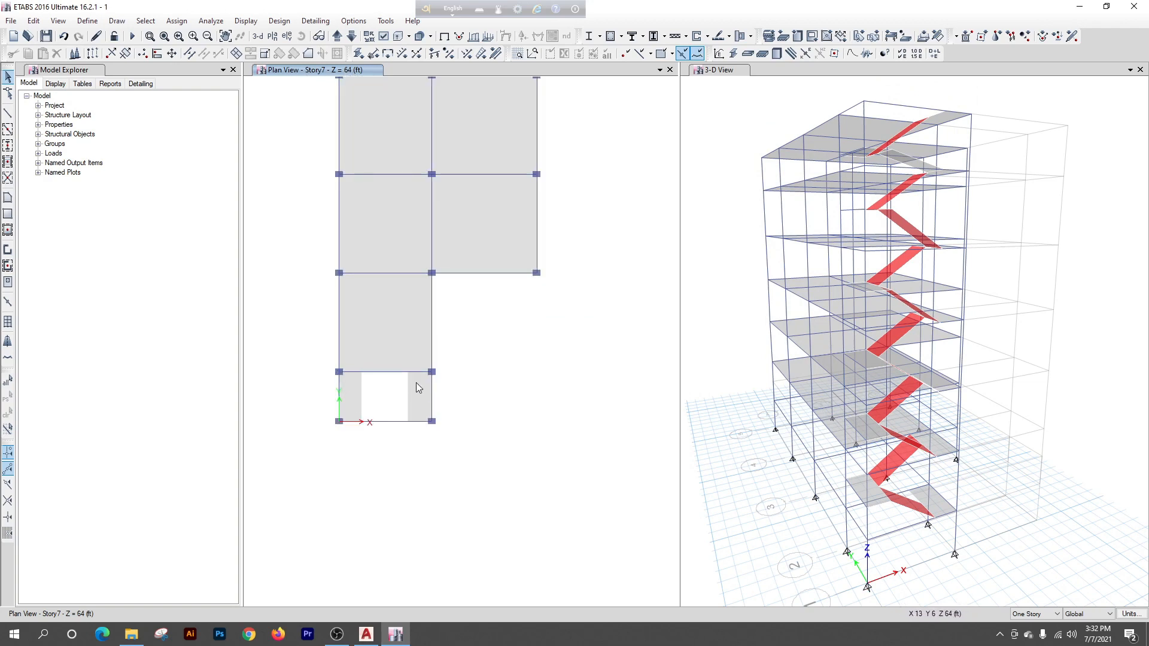
scroll(402, 469, down, 3)
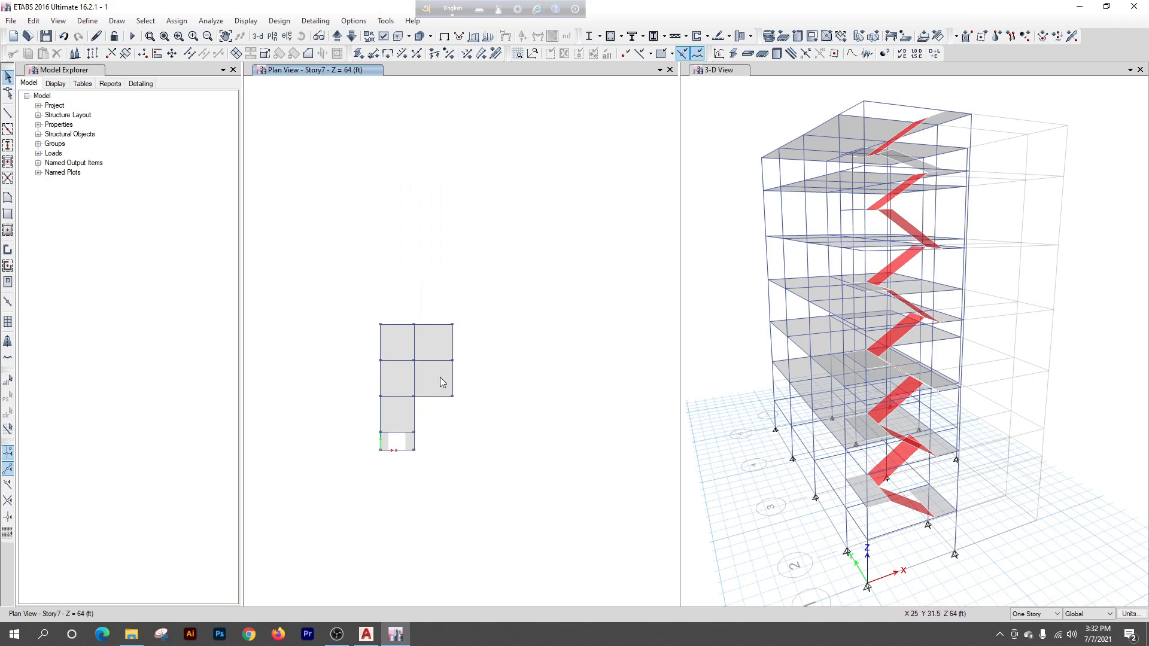
scroll(413, 384, up, 3)
drag(549, 471, 282, 180)
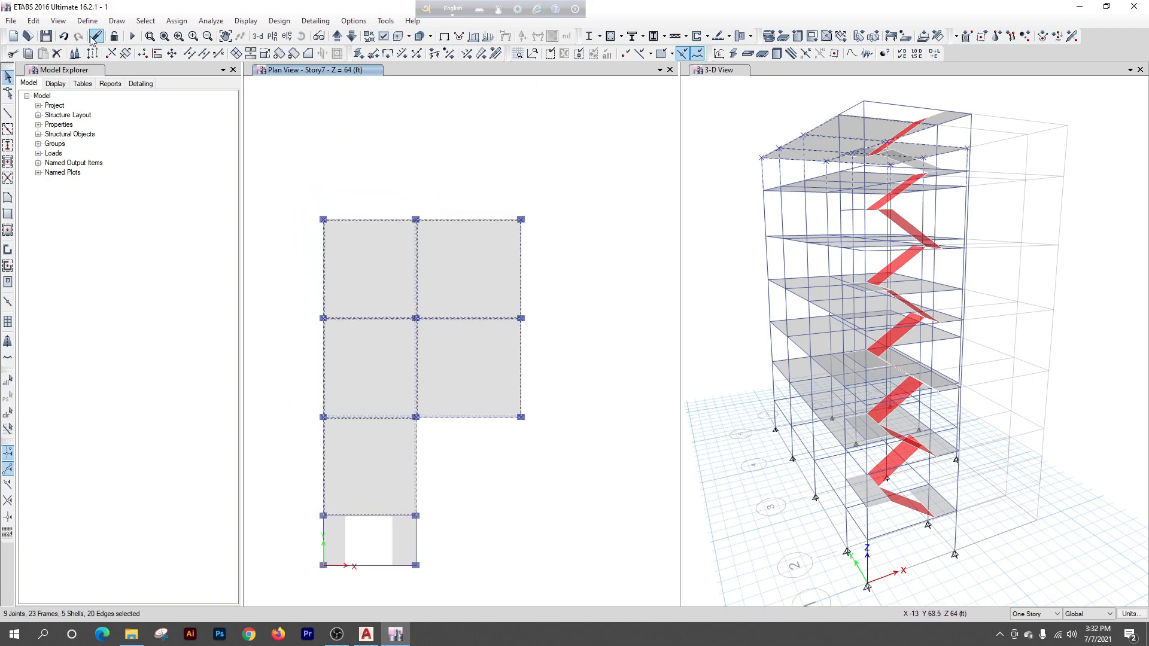
click(33, 21)
click(64, 116)
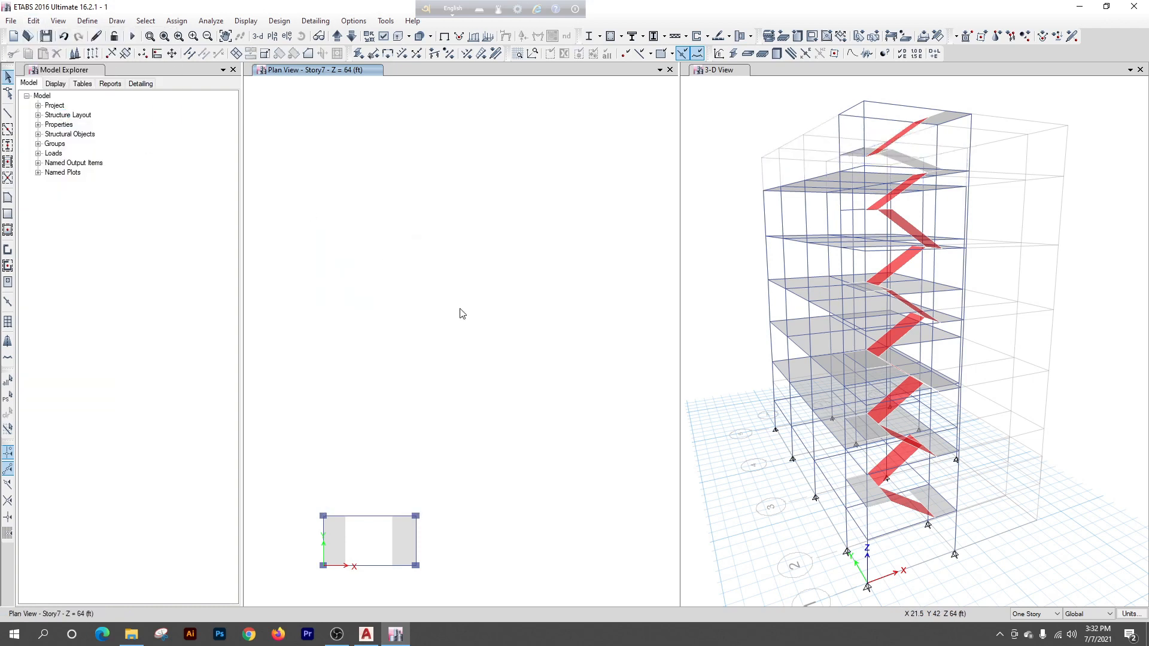
Delete the two landing slabs on the grid A and grid B sides of the Story7 stair bay
scroll(468, 295, down, 3)
scroll(422, 387, up, 3)
click(412, 399)
click(478, 397)
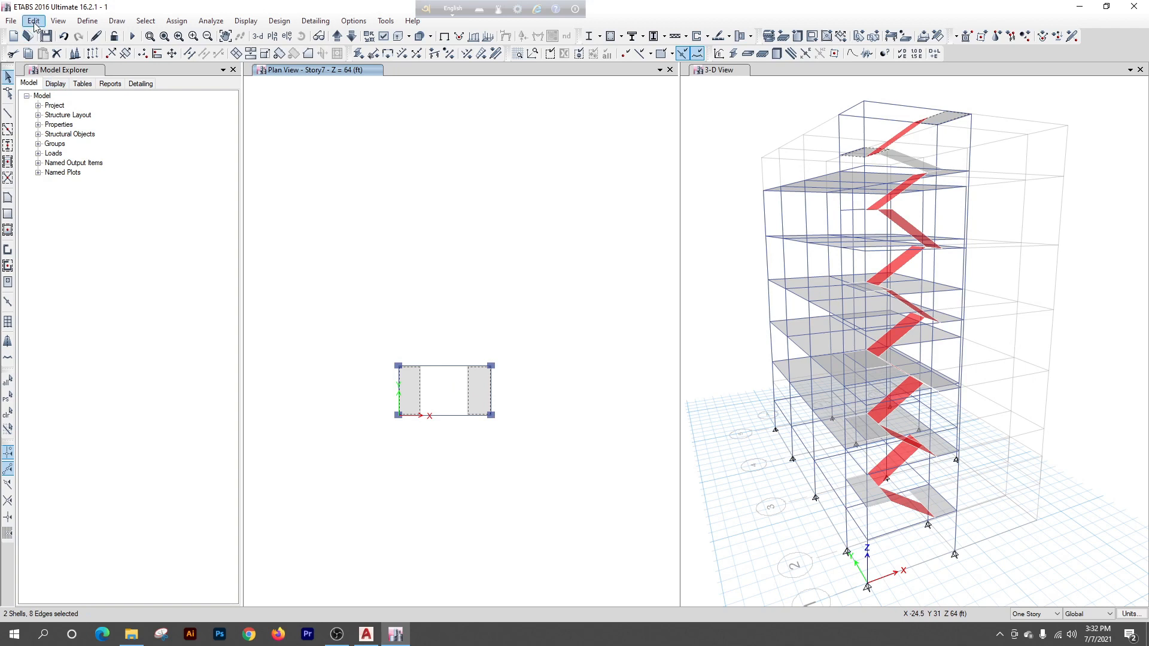
click(33, 21)
click(64, 115)
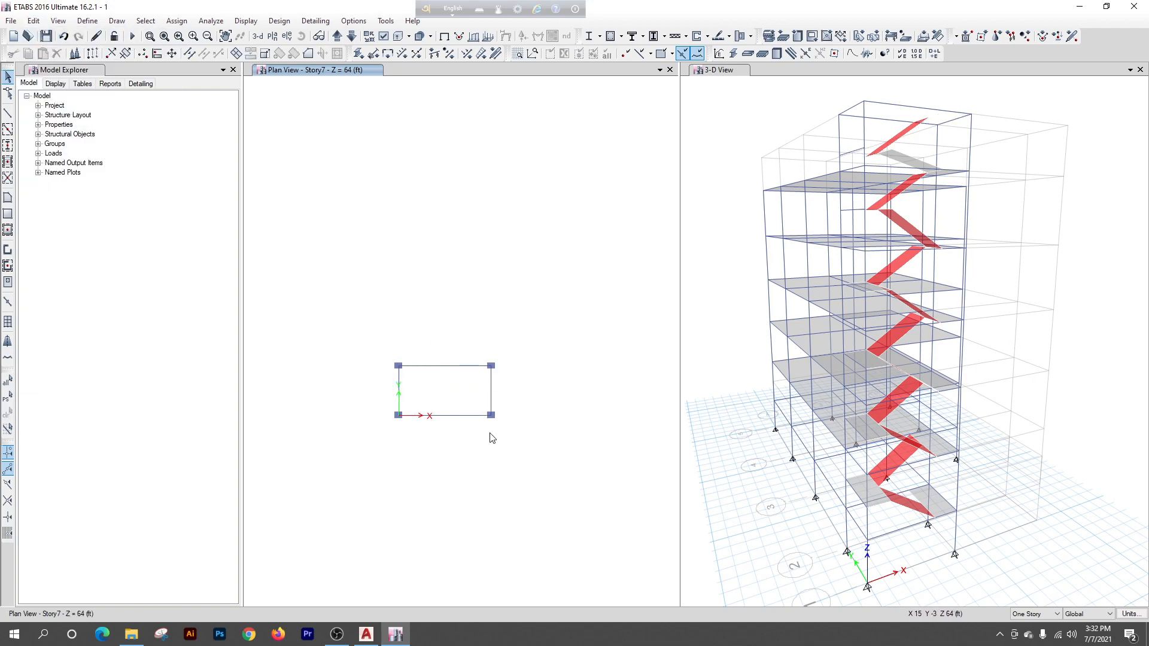
Delete the mid-height landing beam on grid A between Story6 and Story7
scroll(486, 441, up, 3)
scroll(529, 443, down, 3)
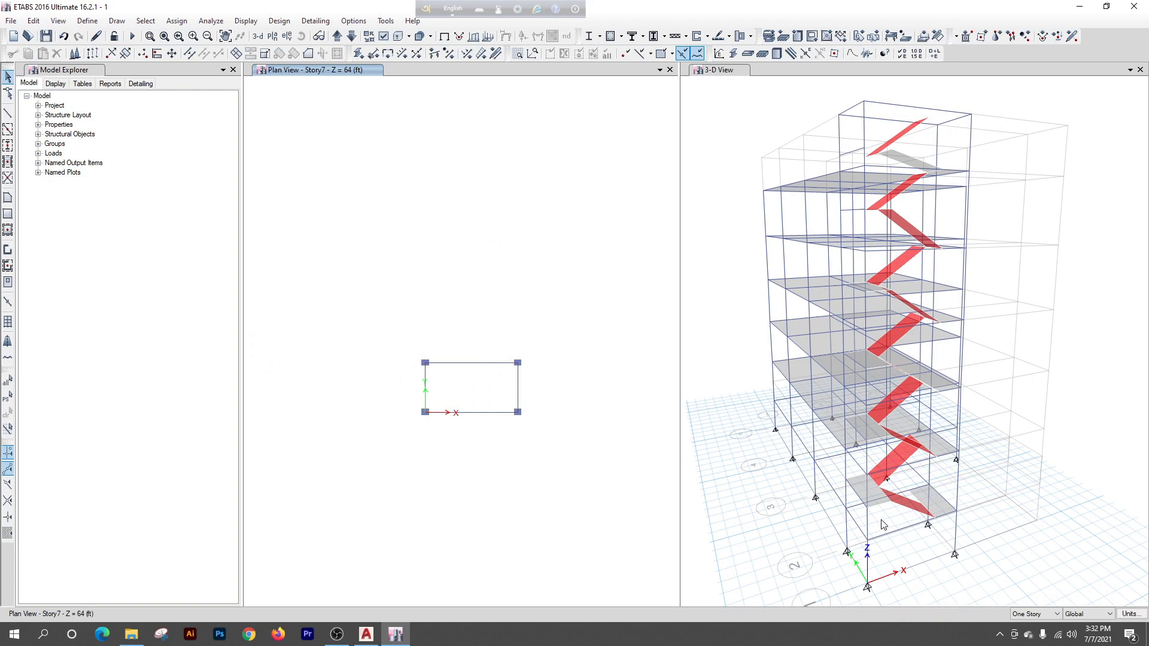
shift+middle_drag(884, 524, 835, 555)
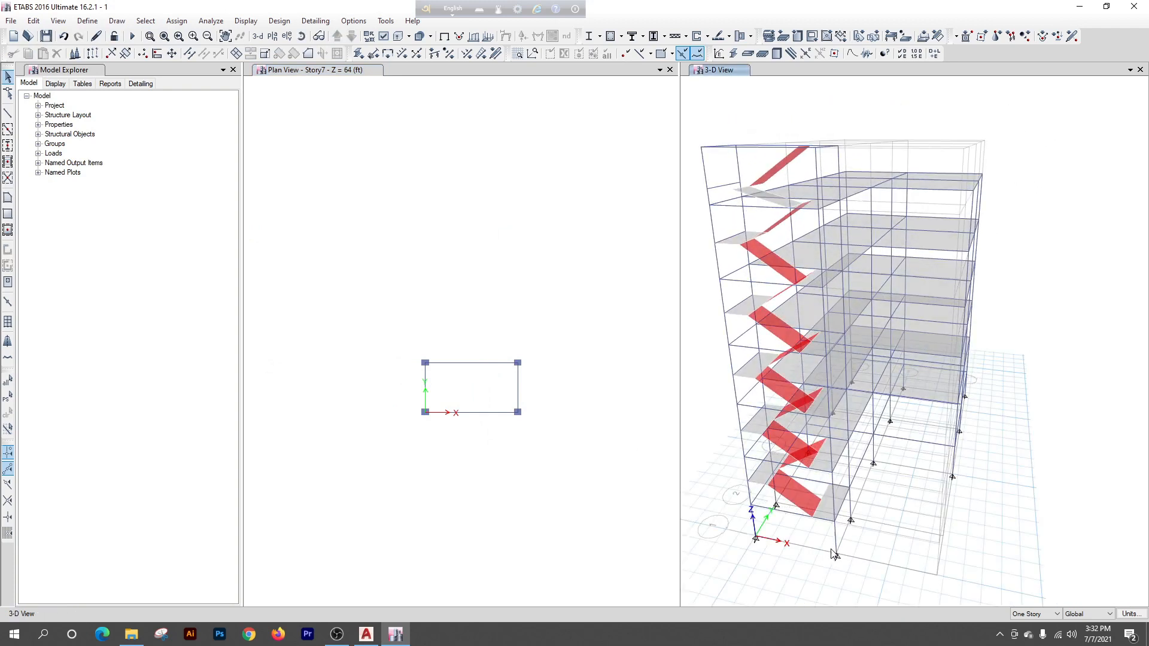
click(720, 189)
click(34, 21)
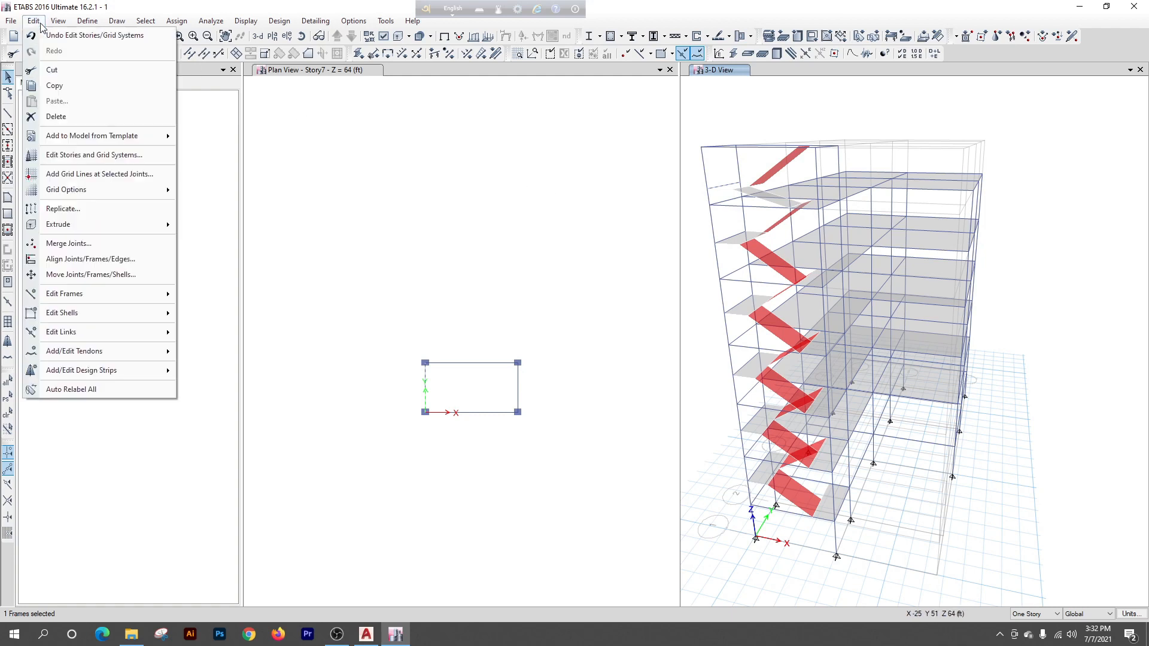
click(85, 116)
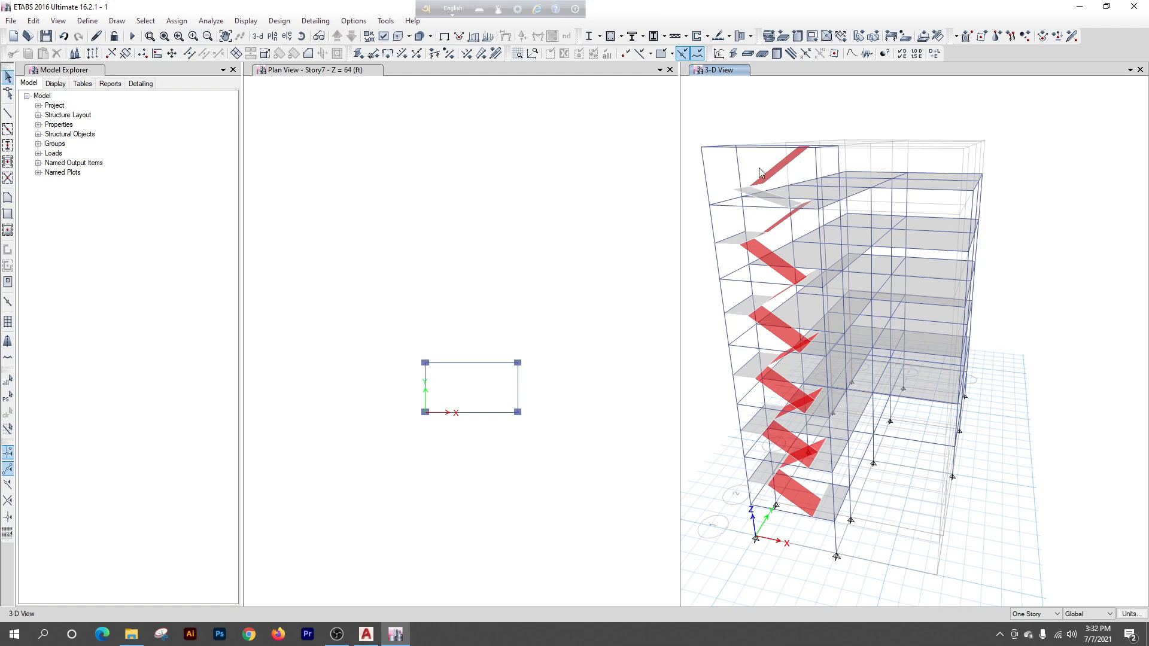
Delete the two stair flight slabs between Story6 and Story7
scroll(751, 179, up, 3)
click(782, 173)
click(734, 219)
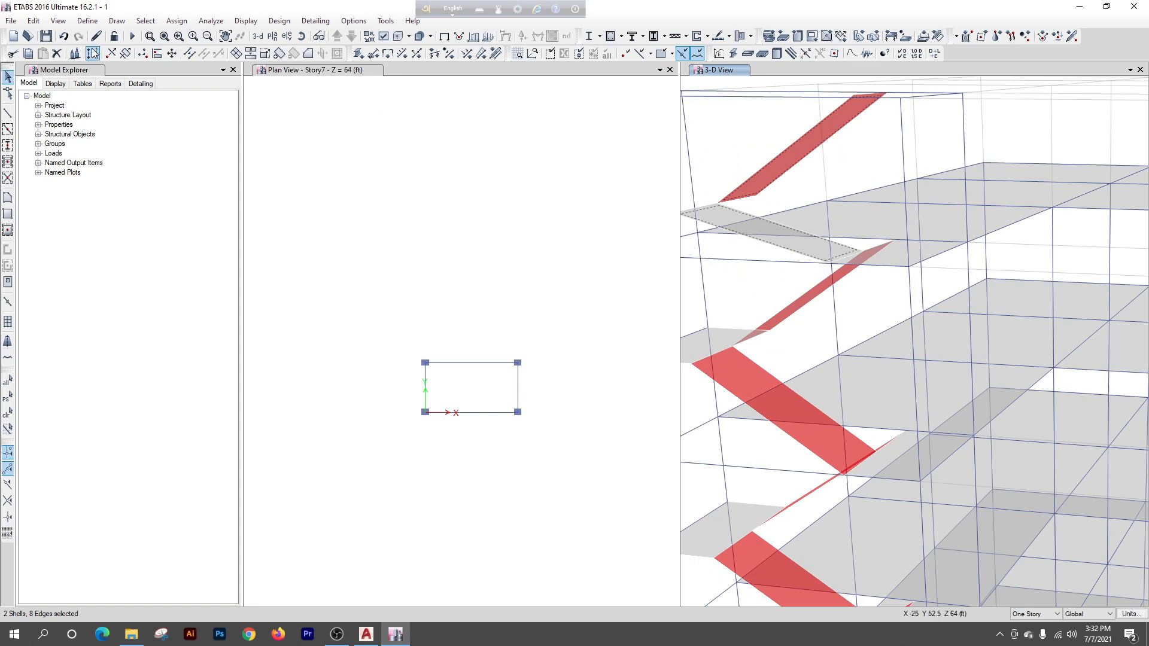
click(33, 21)
click(59, 115)
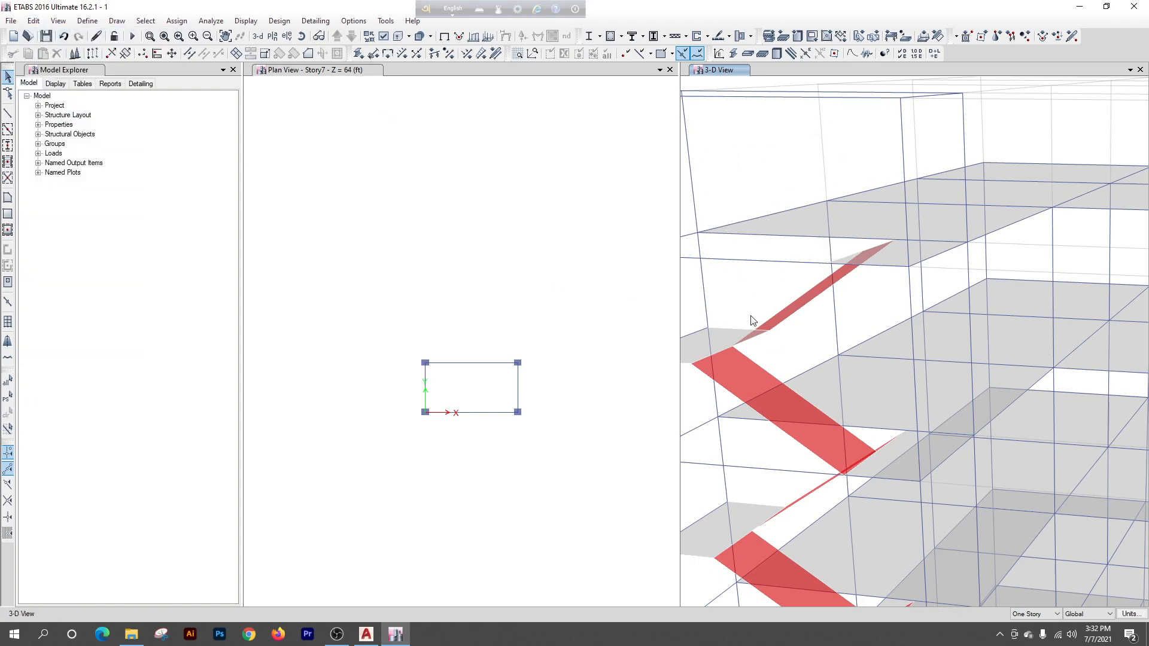
scroll(752, 321, down, 3)
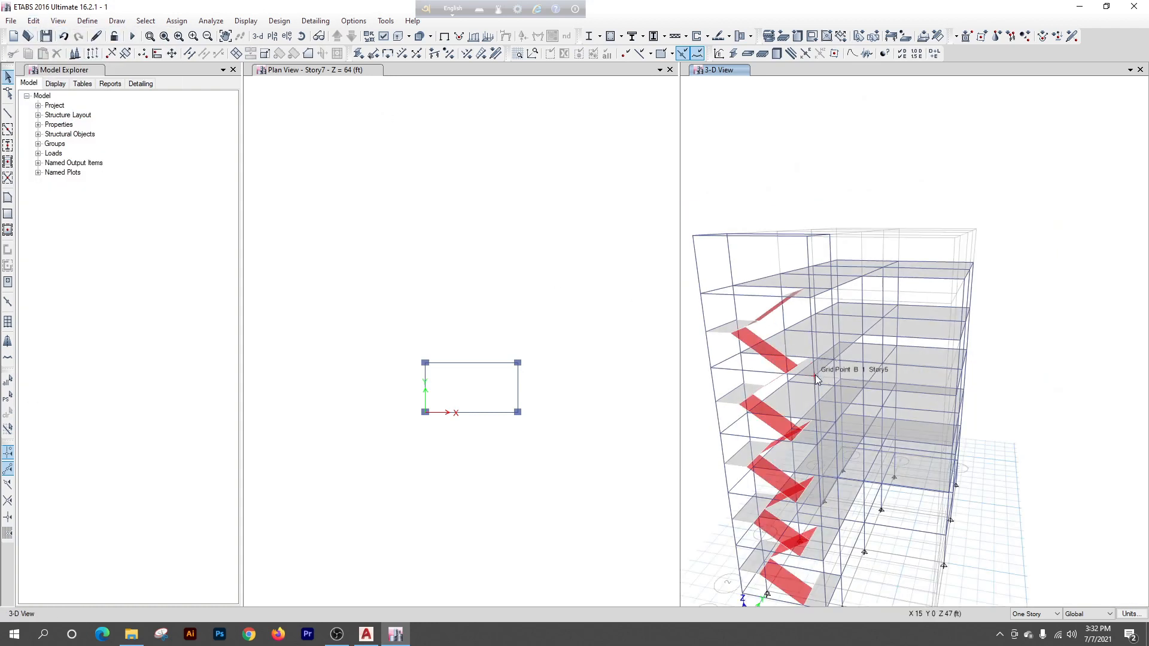
scroll(819, 440, up, 2)
shift+middle_drag(803, 443, 854, 429)
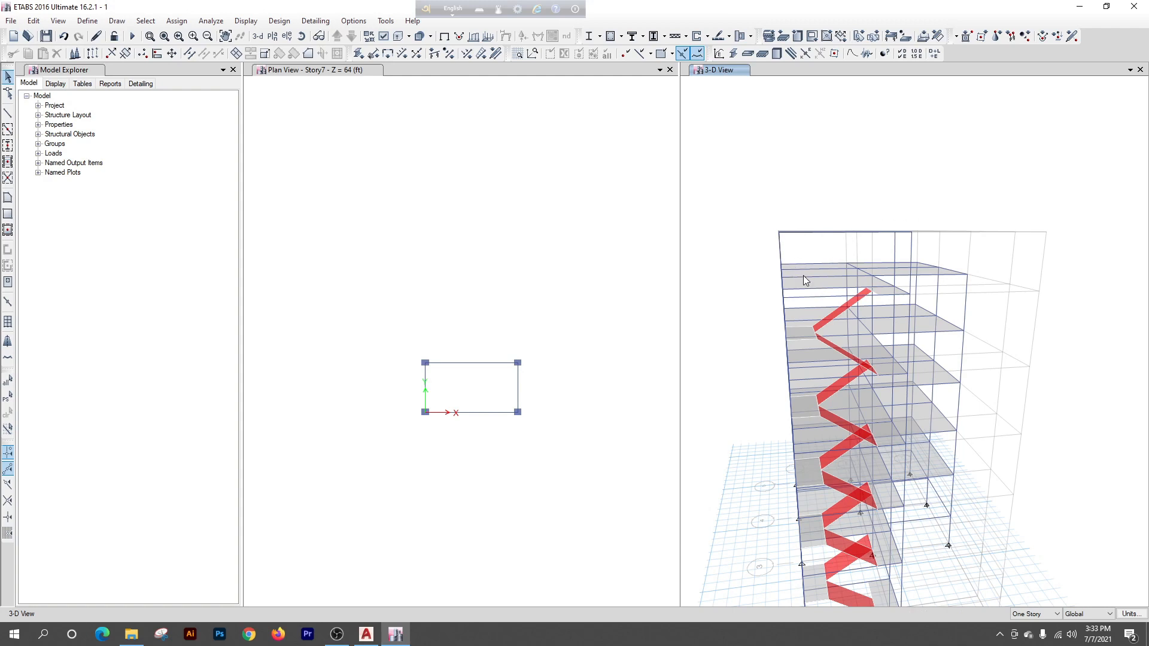
scroll(755, 201, down, 3)
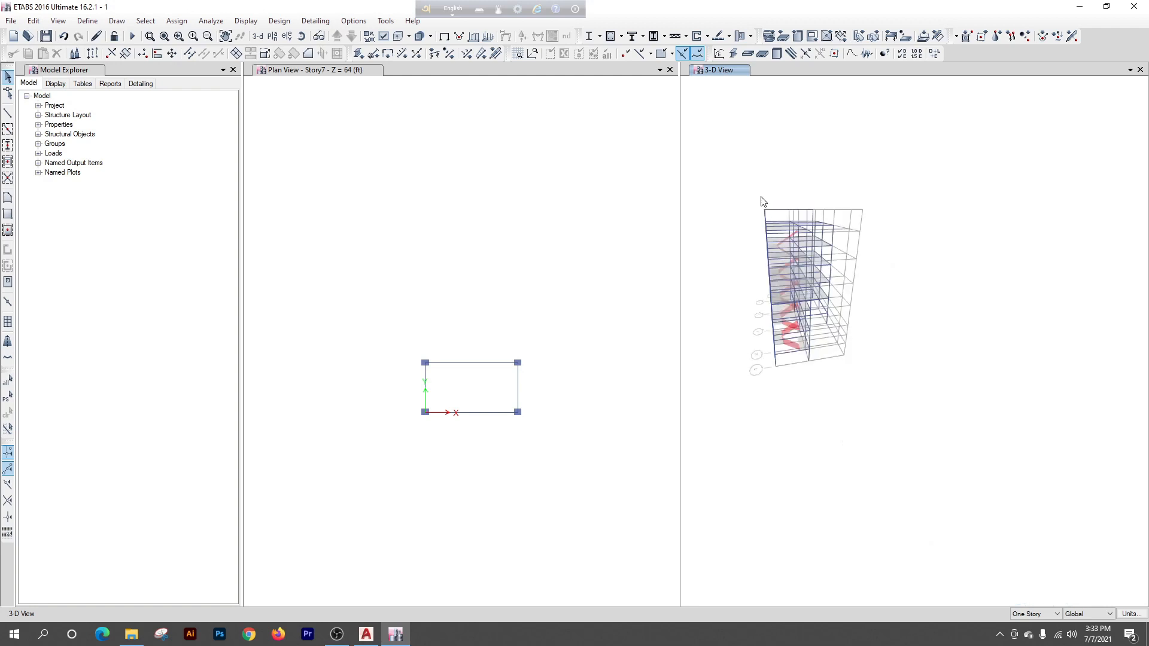
scroll(766, 214, up, 3)
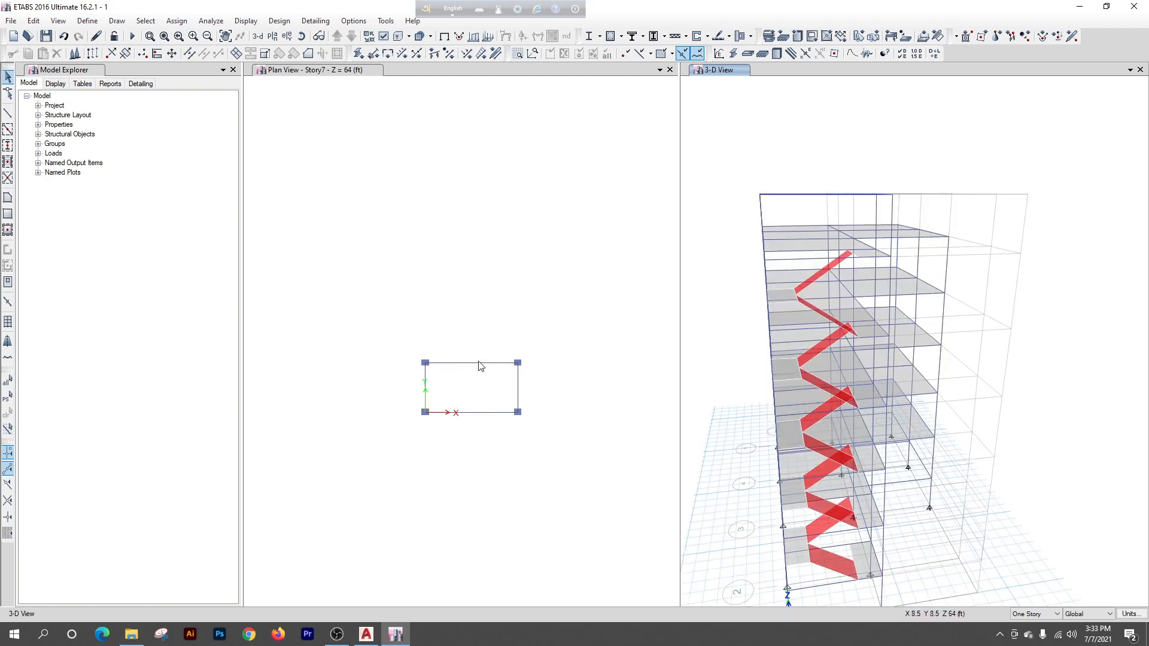
Draw a WT BOT SLAB floor at Story7 through the four columns of the stair bay
click(8, 199)
click(236, 491)
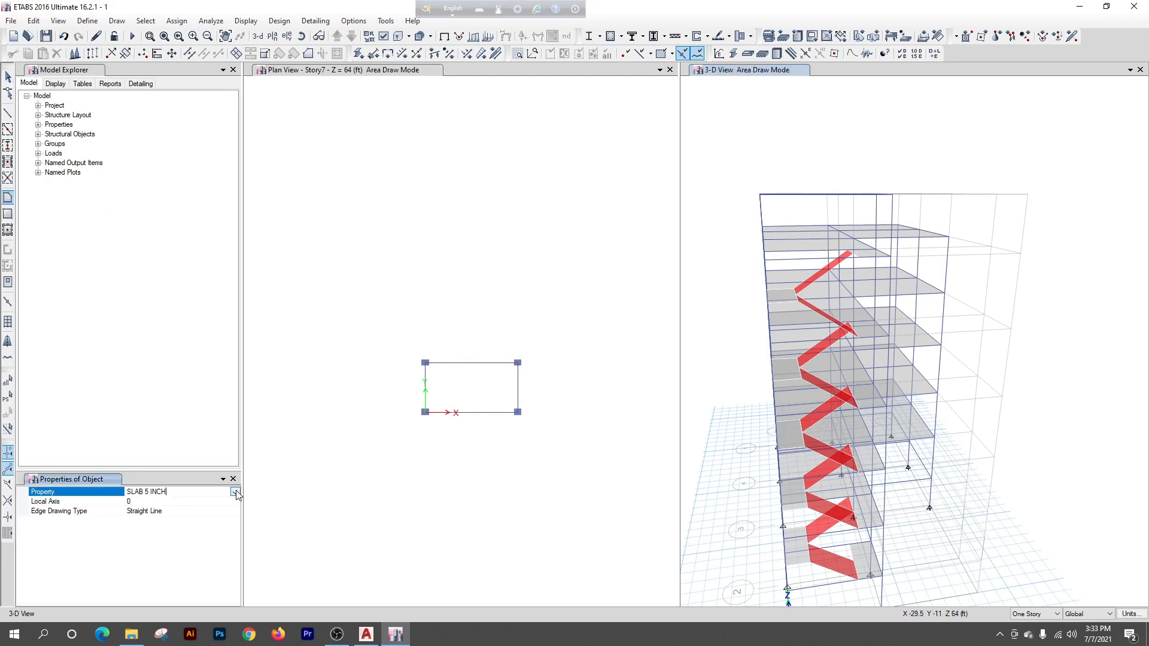
click(236, 492)
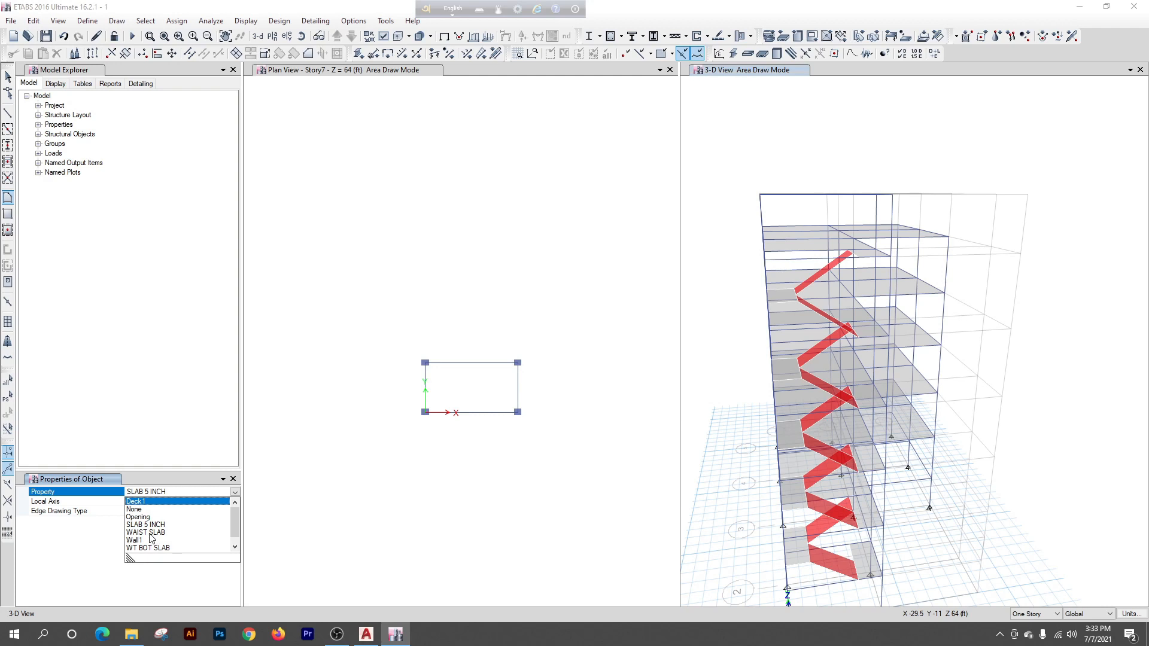
click(147, 548)
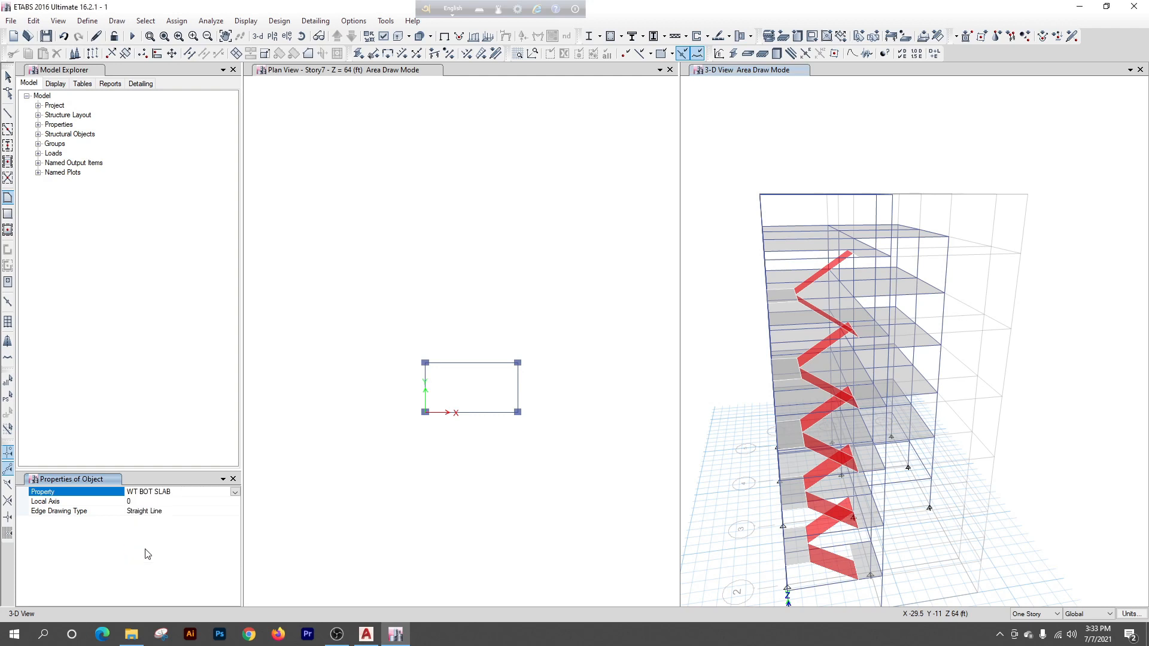
scroll(479, 425, up, 3)
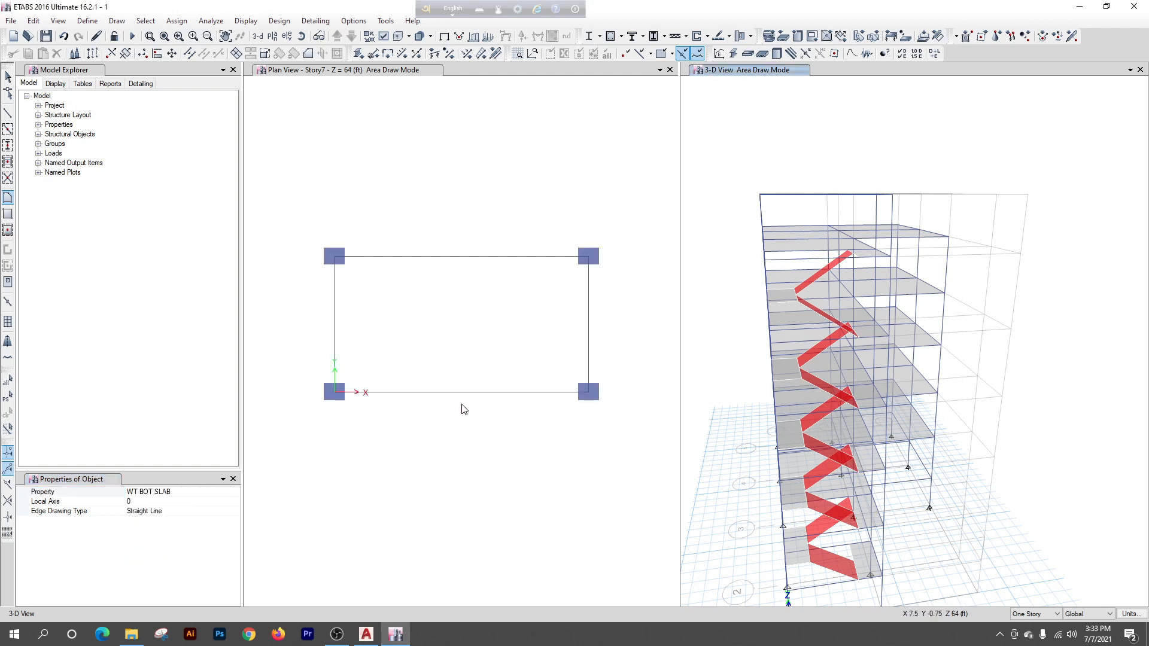
click(334, 257)
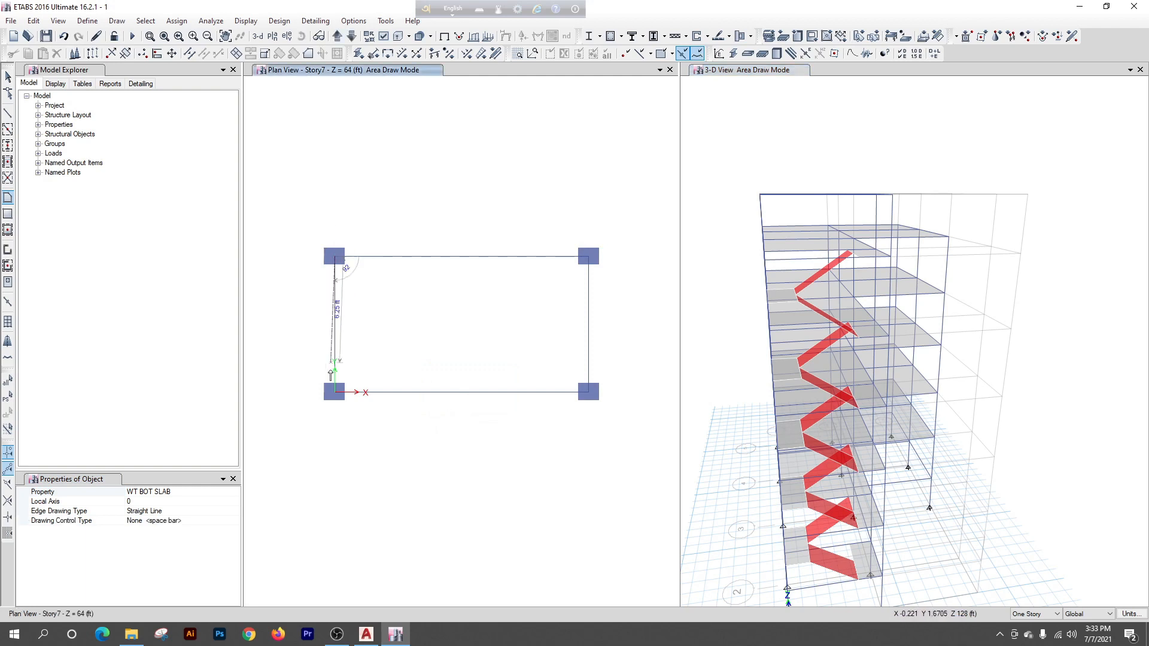
click(335, 392)
click(588, 392)
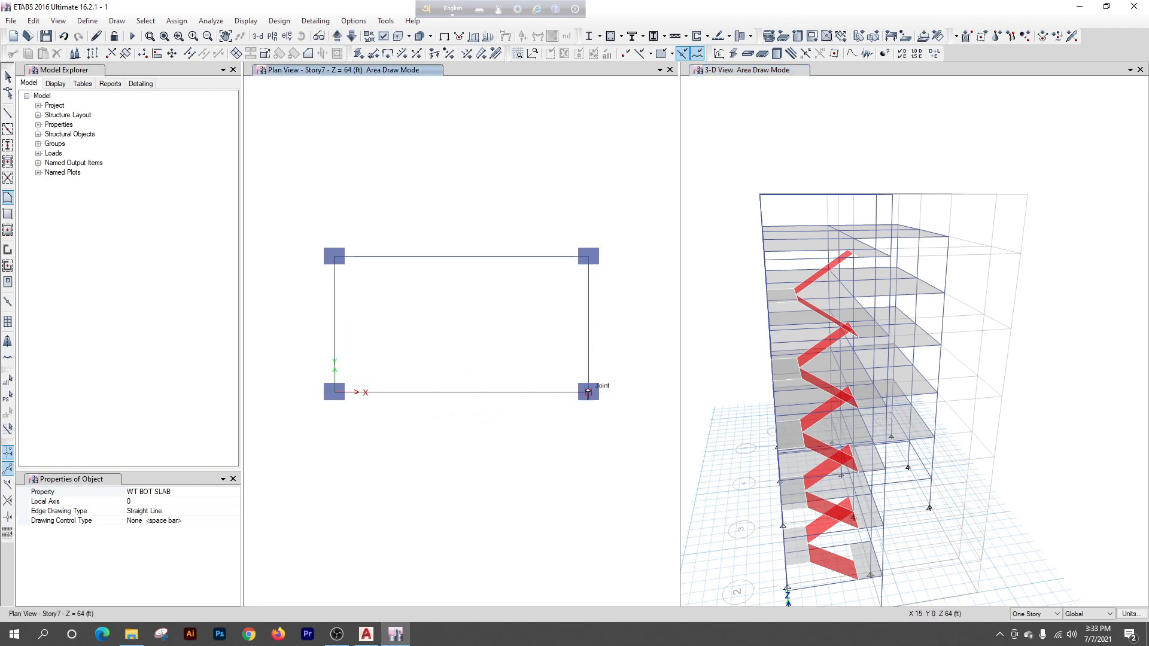
click(588, 256)
key(Return)
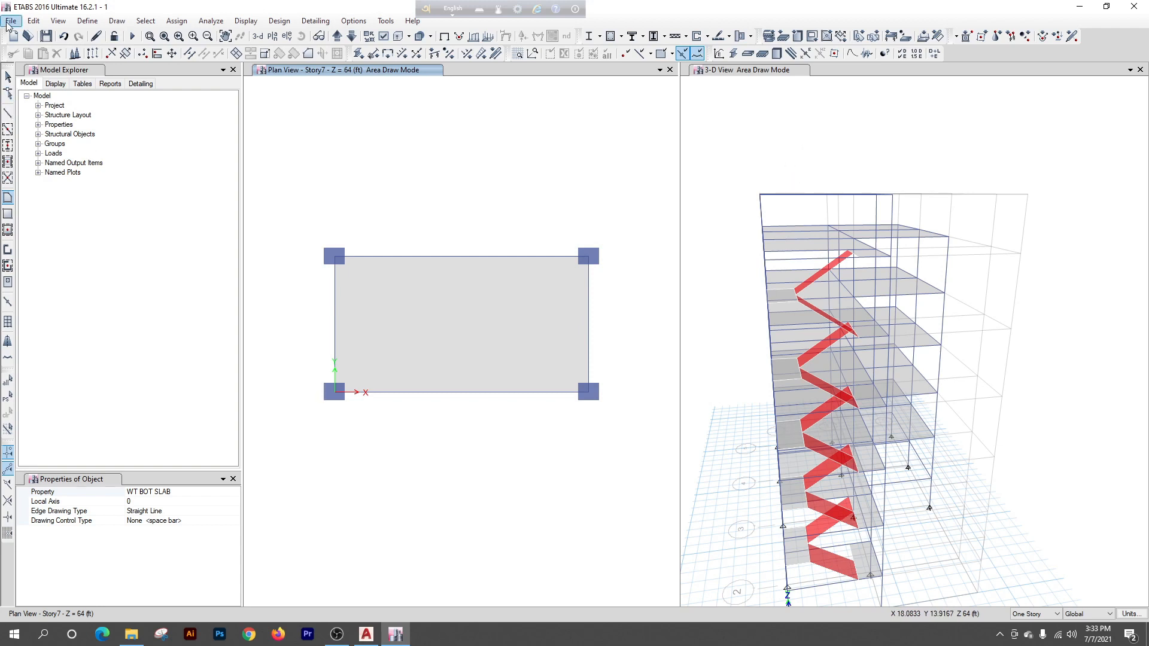
Add one story 6 ft high above Story7, replicated from Story7 and keeping the existing story heights
click(34, 21)
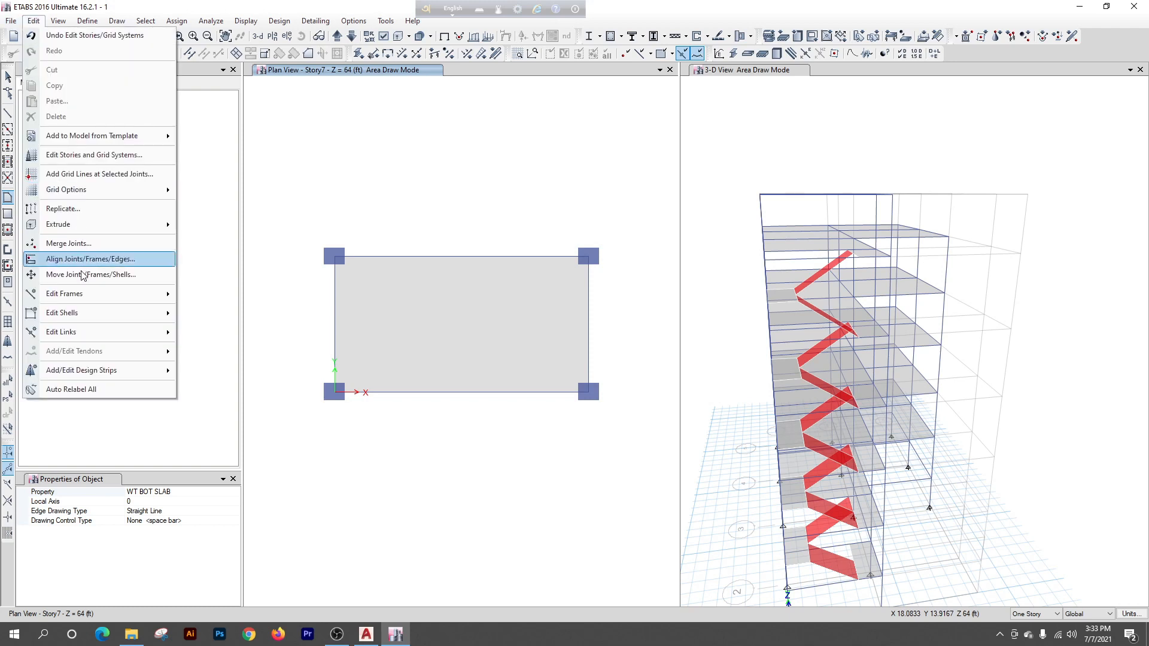
click(90, 155)
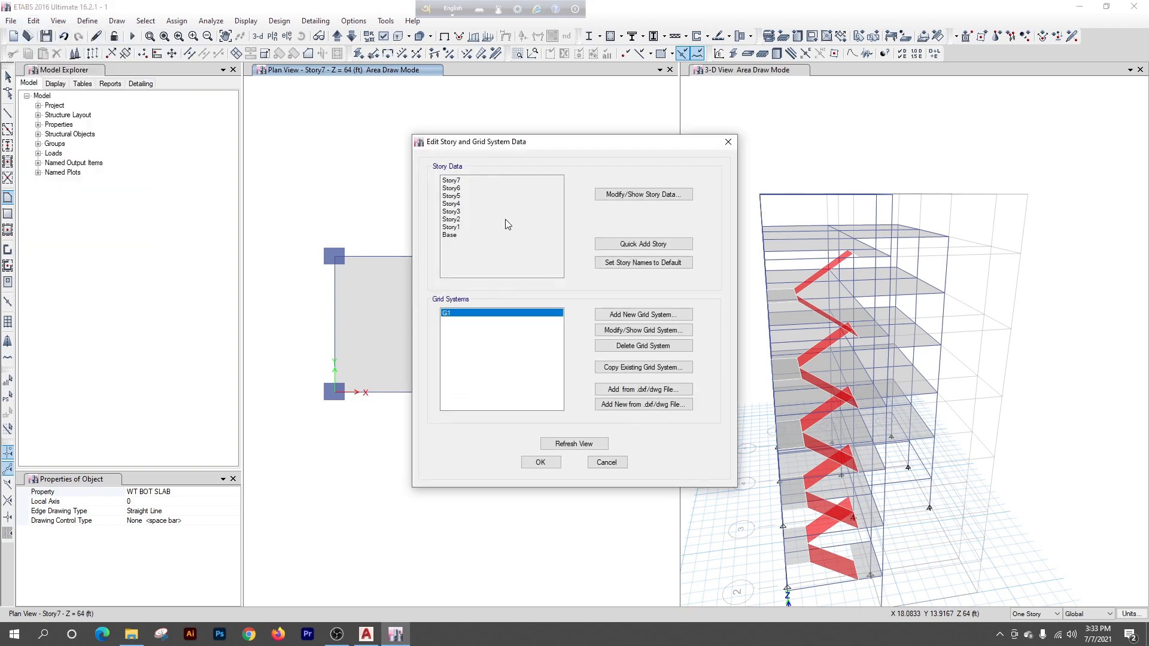
click(624, 194)
right_click(357, 228)
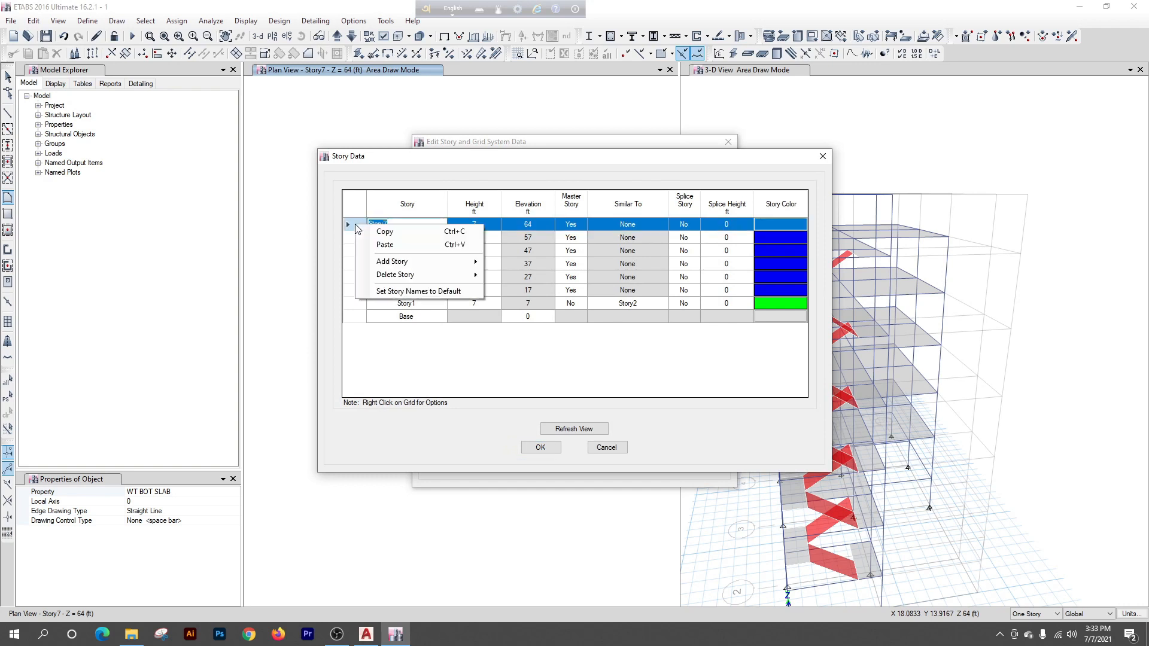
mouse_move(419, 262)
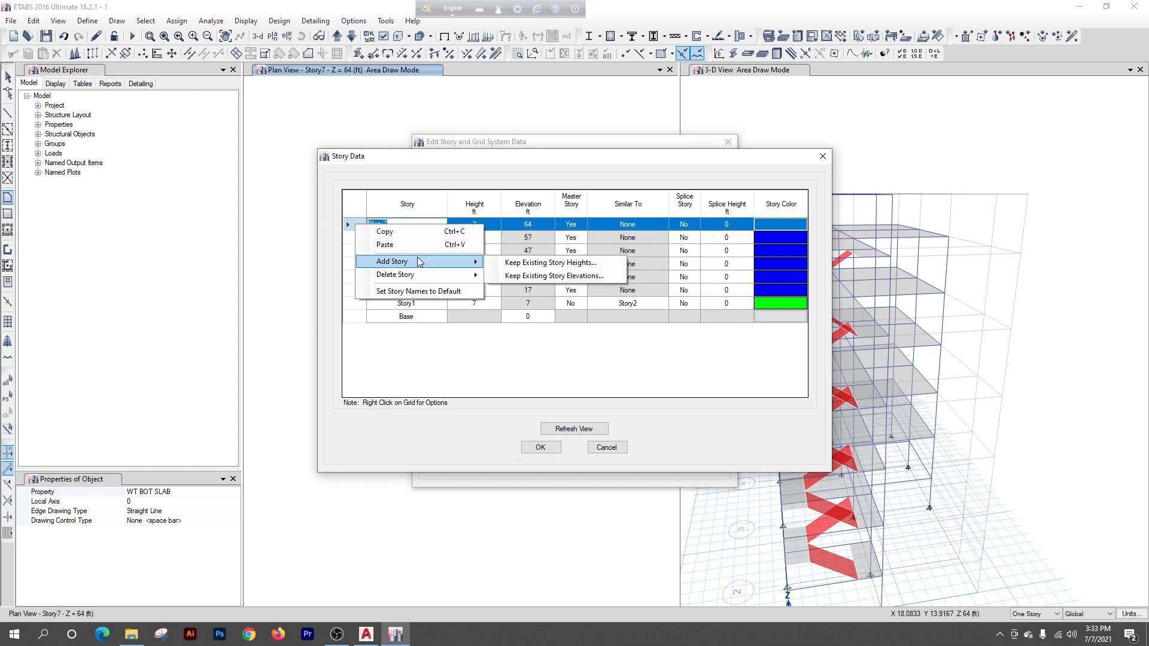
click(531, 263)
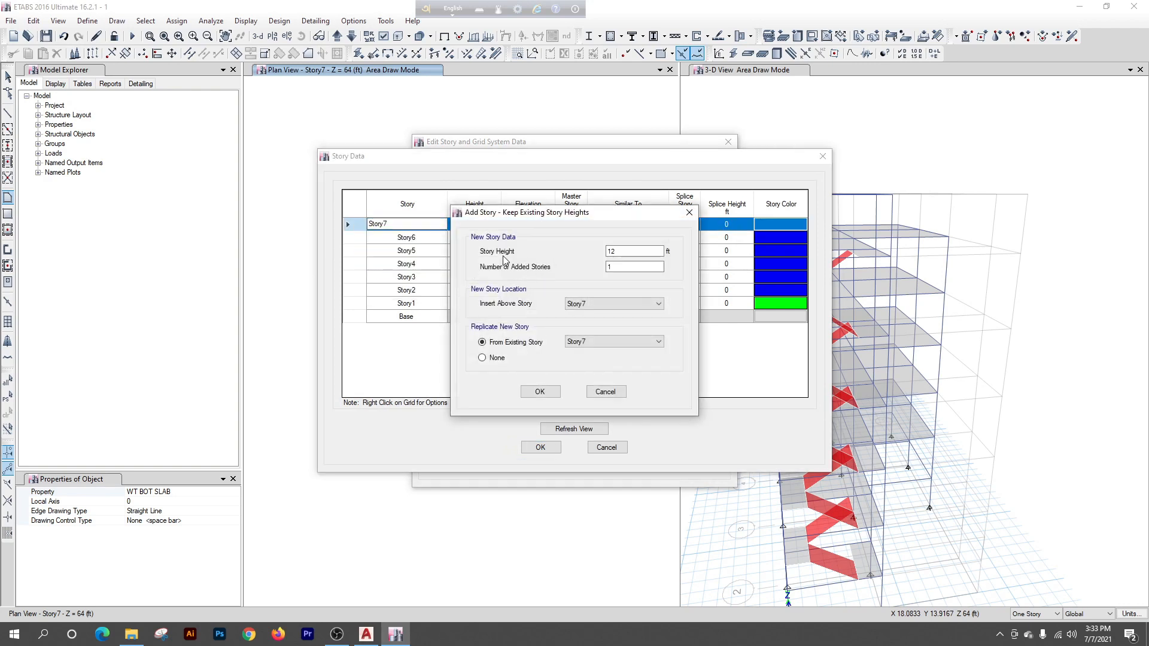
double_click(646, 250)
click(648, 267)
click(539, 392)
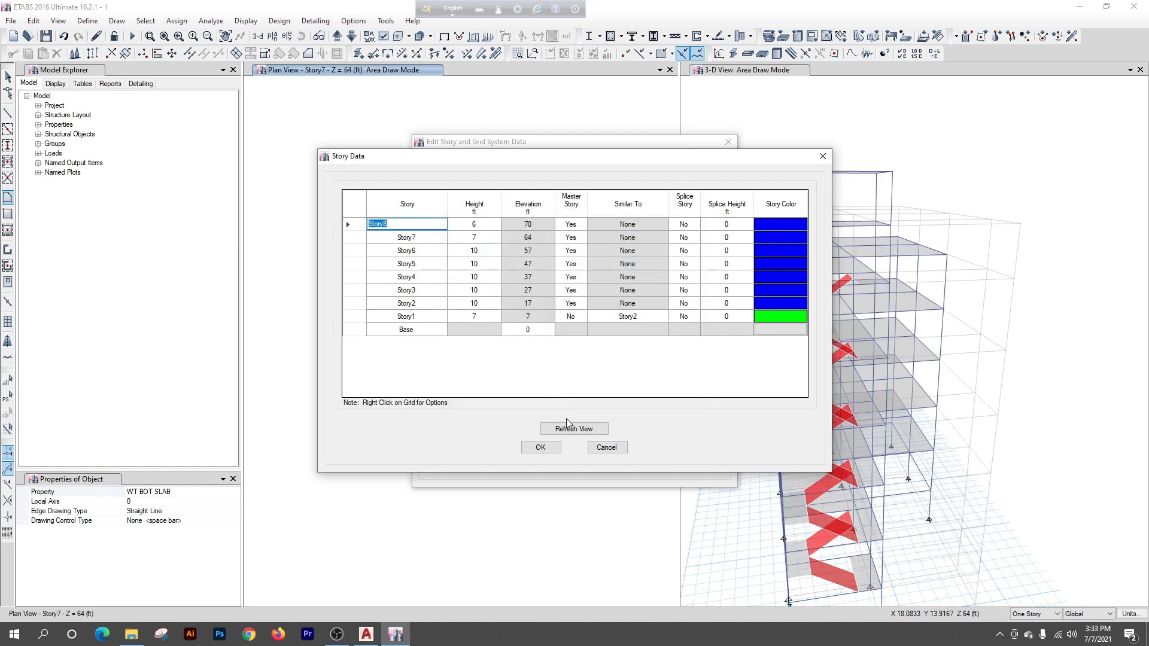
click(573, 429)
click(540, 448)
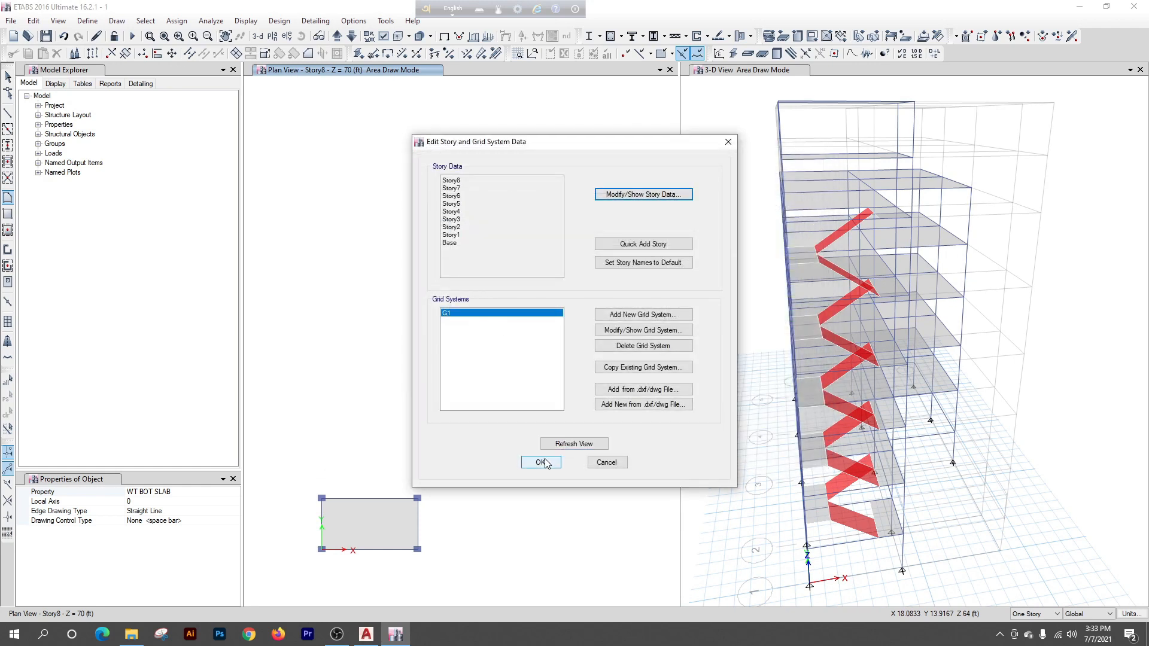
click(541, 462)
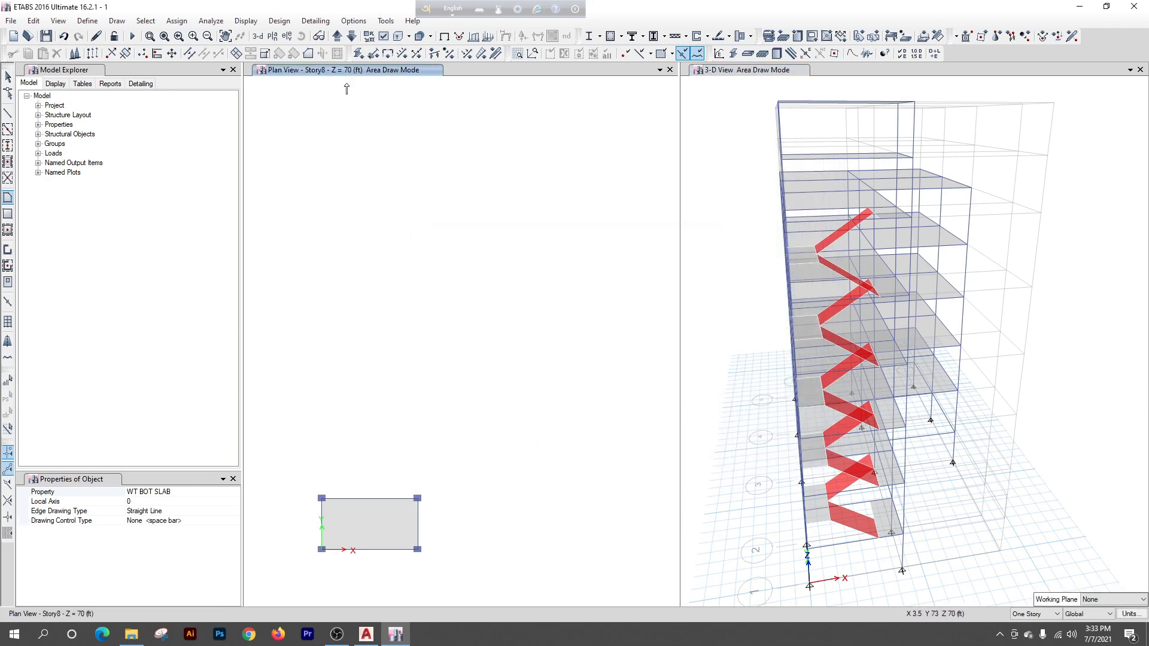
Check the section property of the replicated slab at Story8 and delete that slab
scroll(446, 369, down, 4)
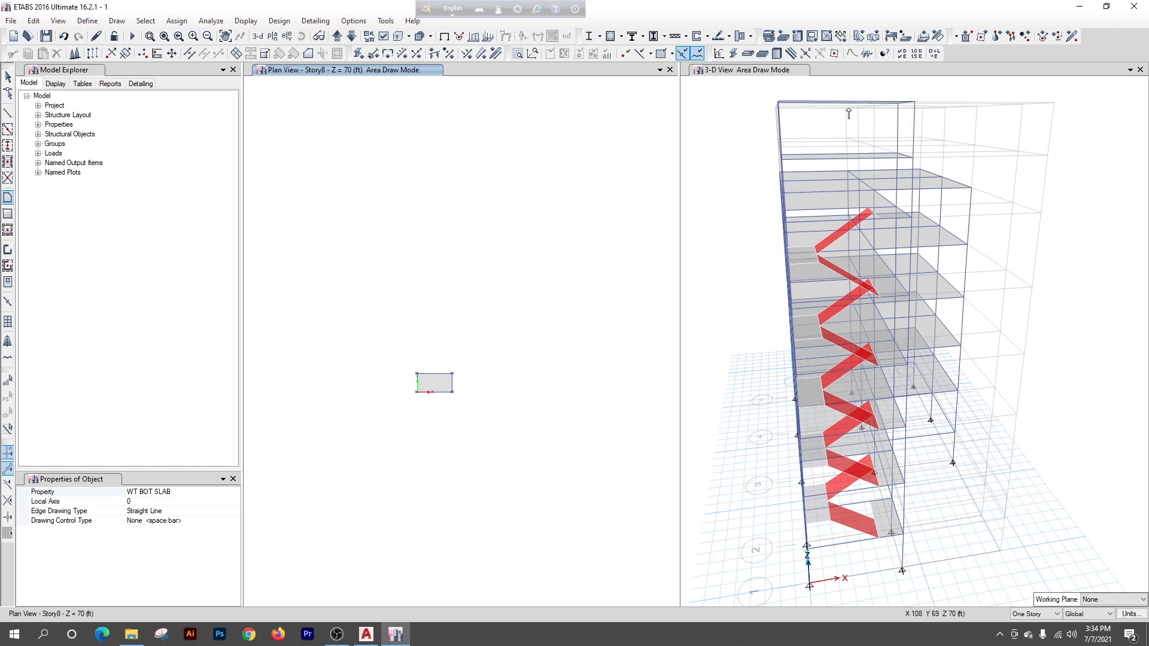
click(7, 76)
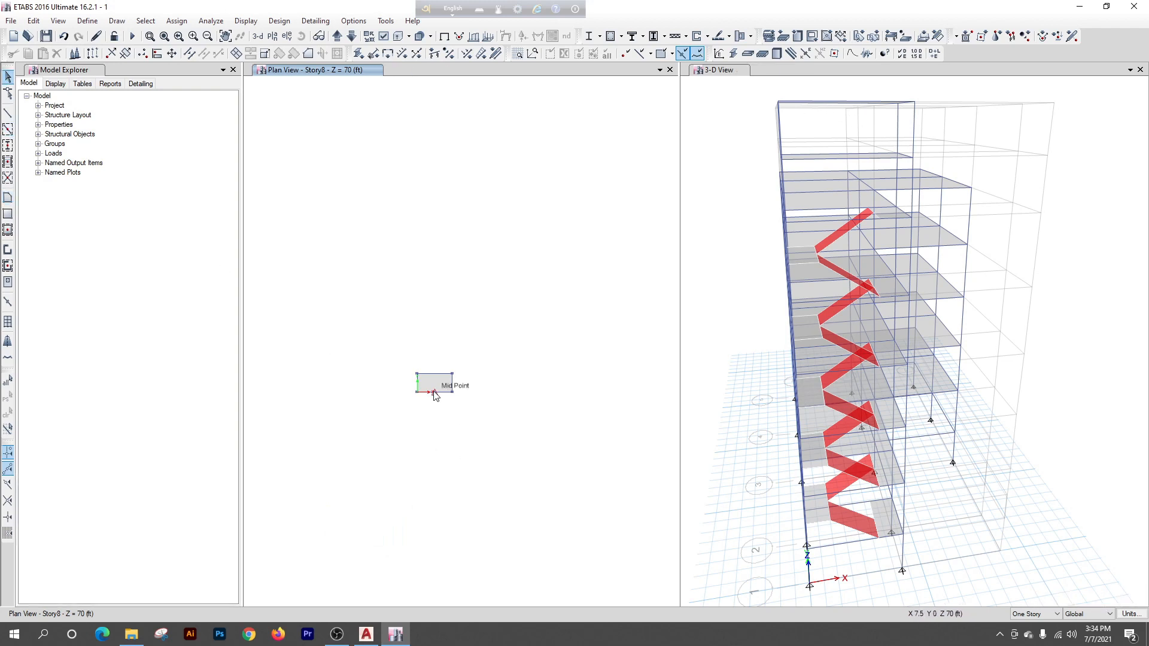
scroll(439, 383, up, 4)
click(438, 367)
right_click(438, 367)
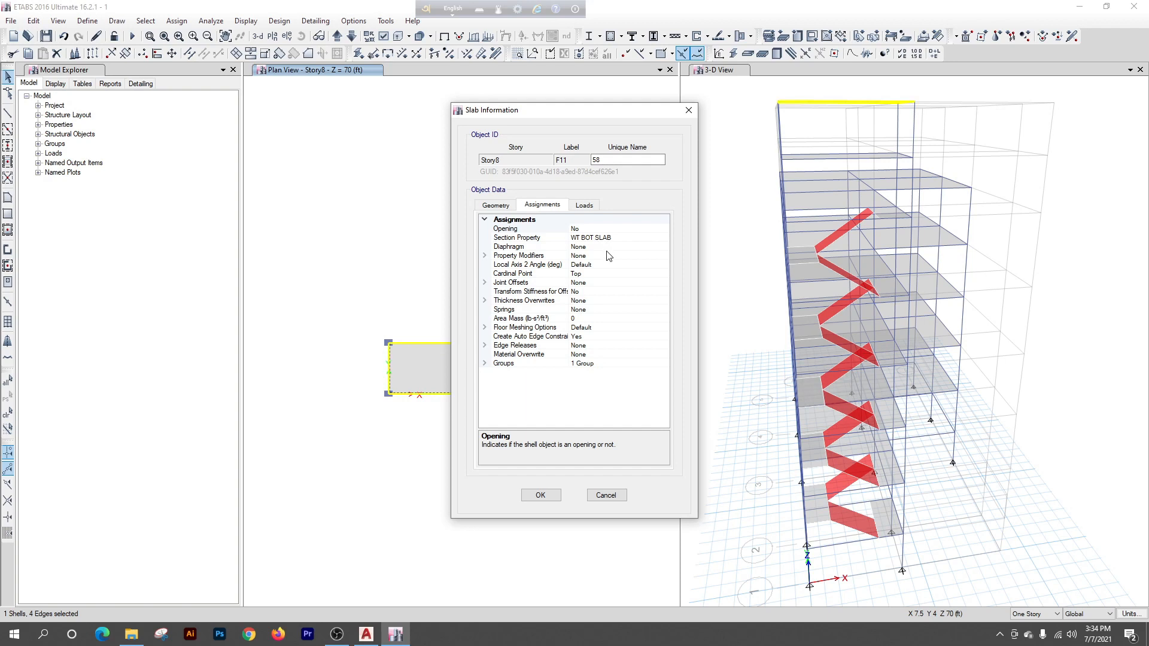
click(688, 110)
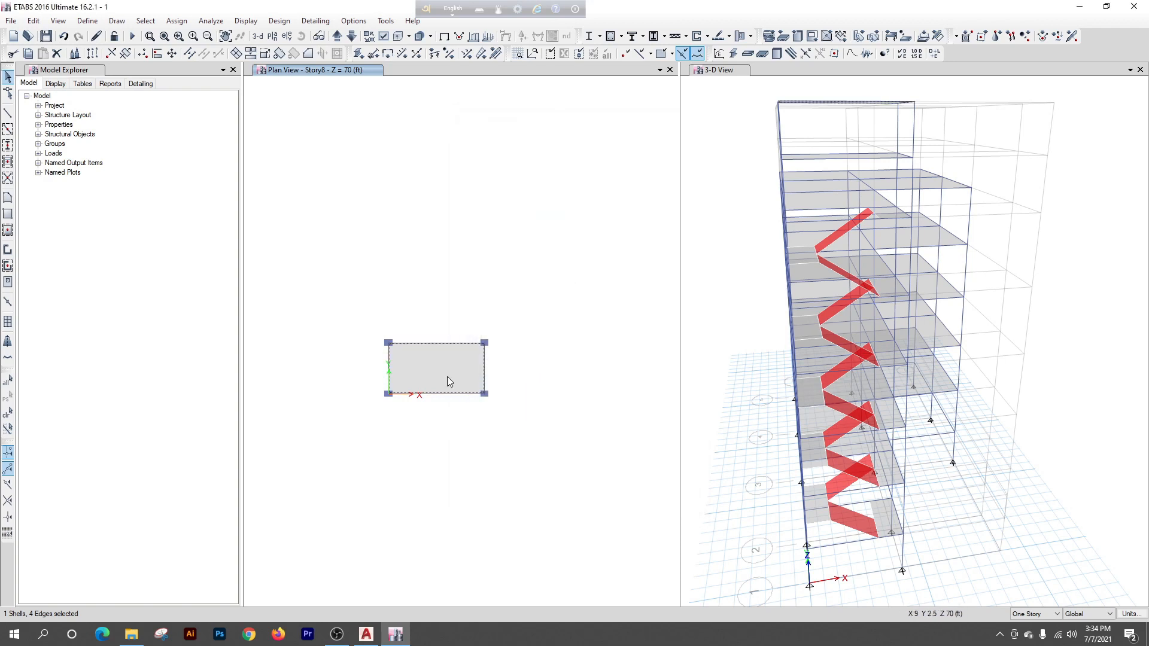
click(24, 22)
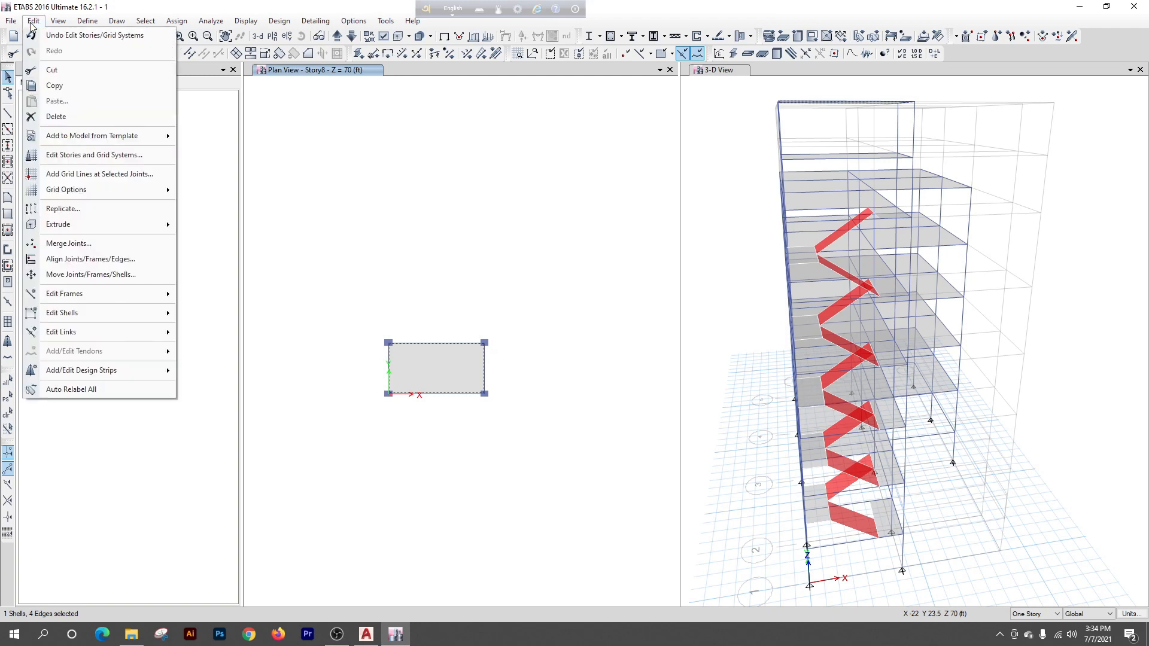
click(45, 117)
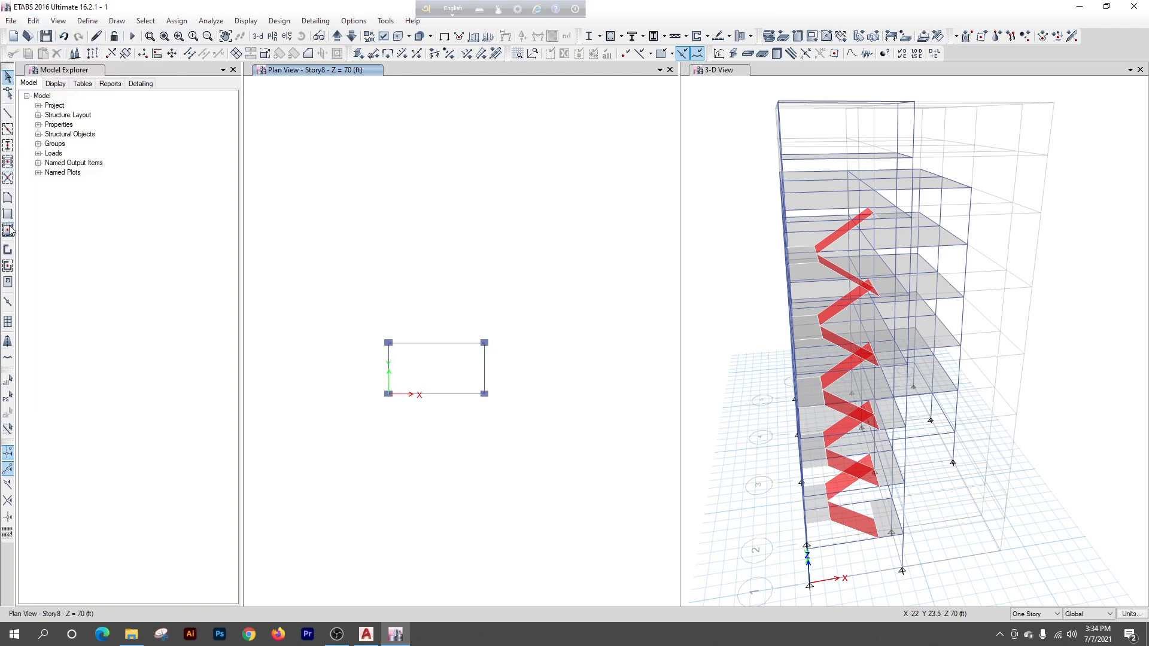
Draw a WT TOP SLAB floor at Story8 through the four columns of the stair bay
click(8, 197)
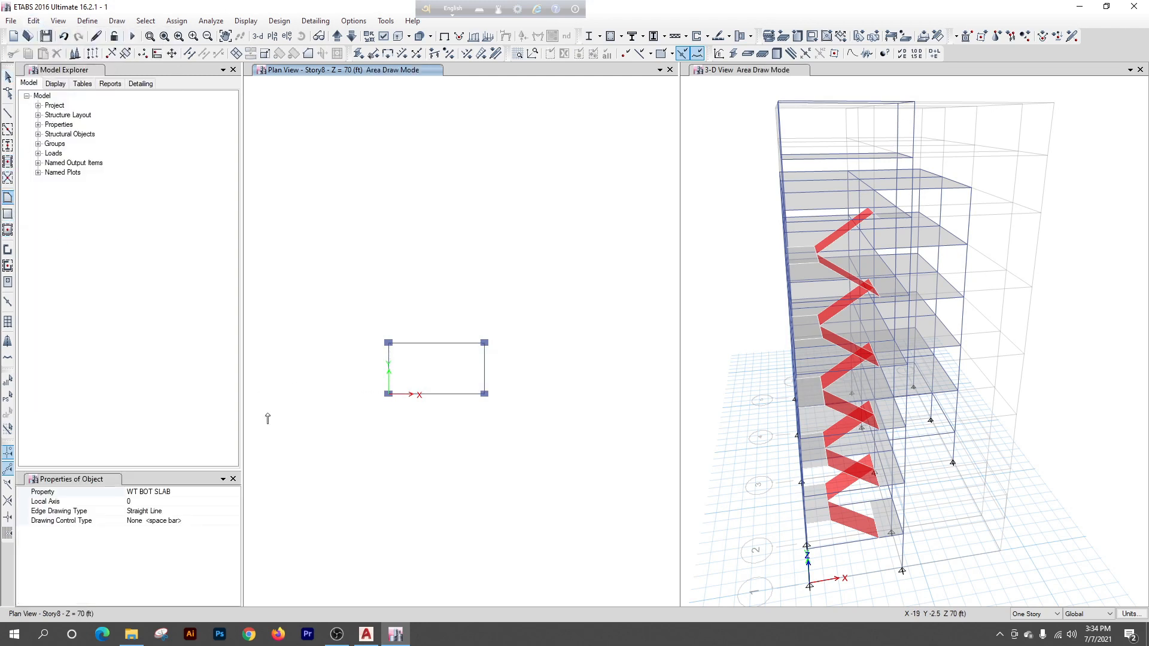
click(230, 492)
click(235, 492)
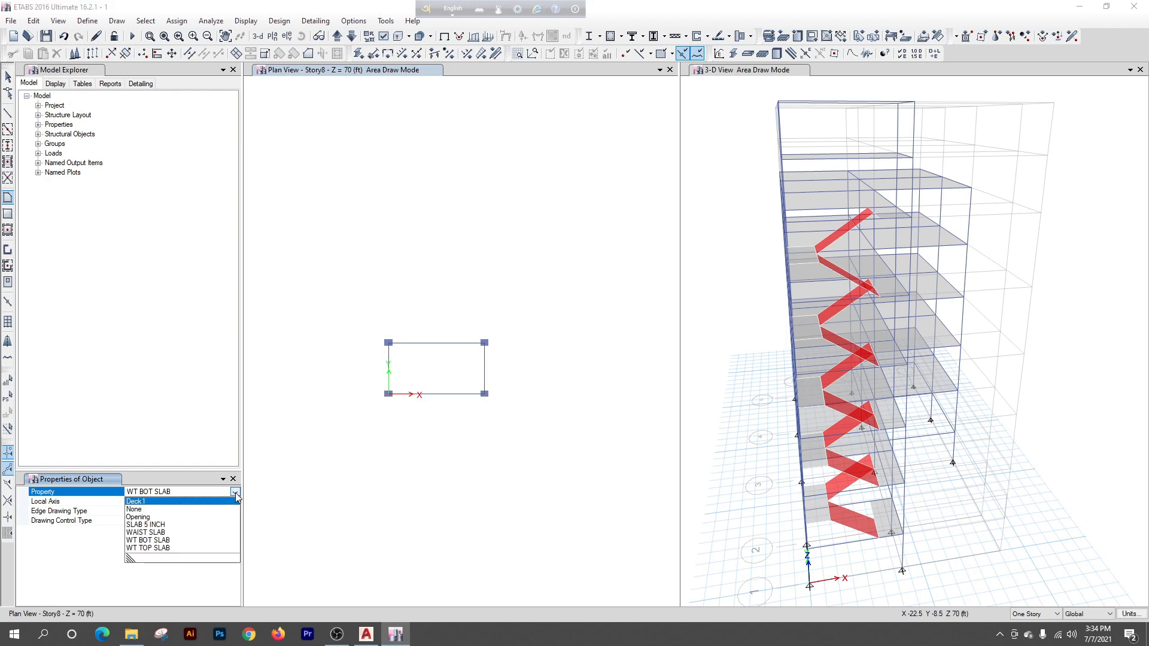
click(153, 548)
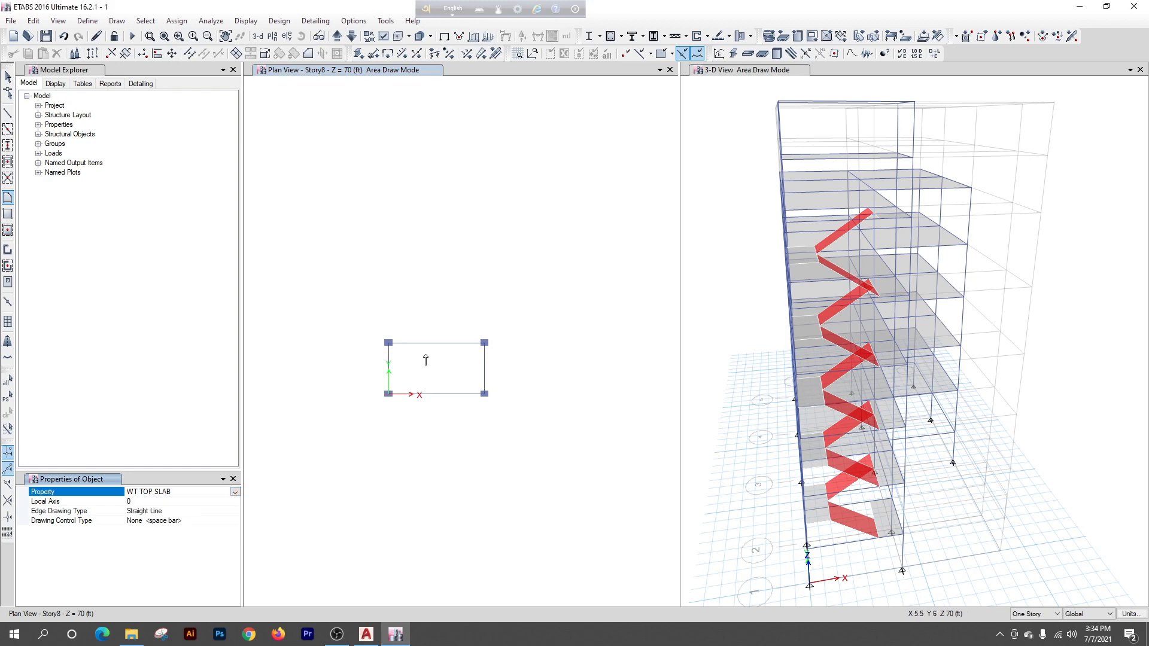
scroll(383, 380, up, 3)
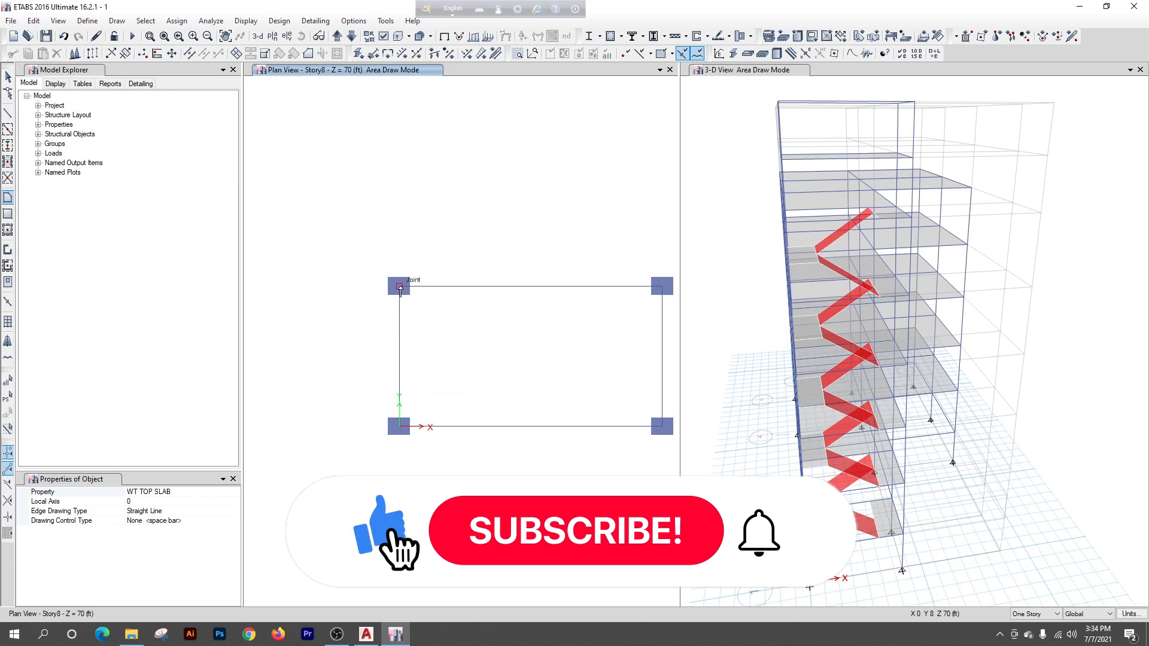
click(399, 428)
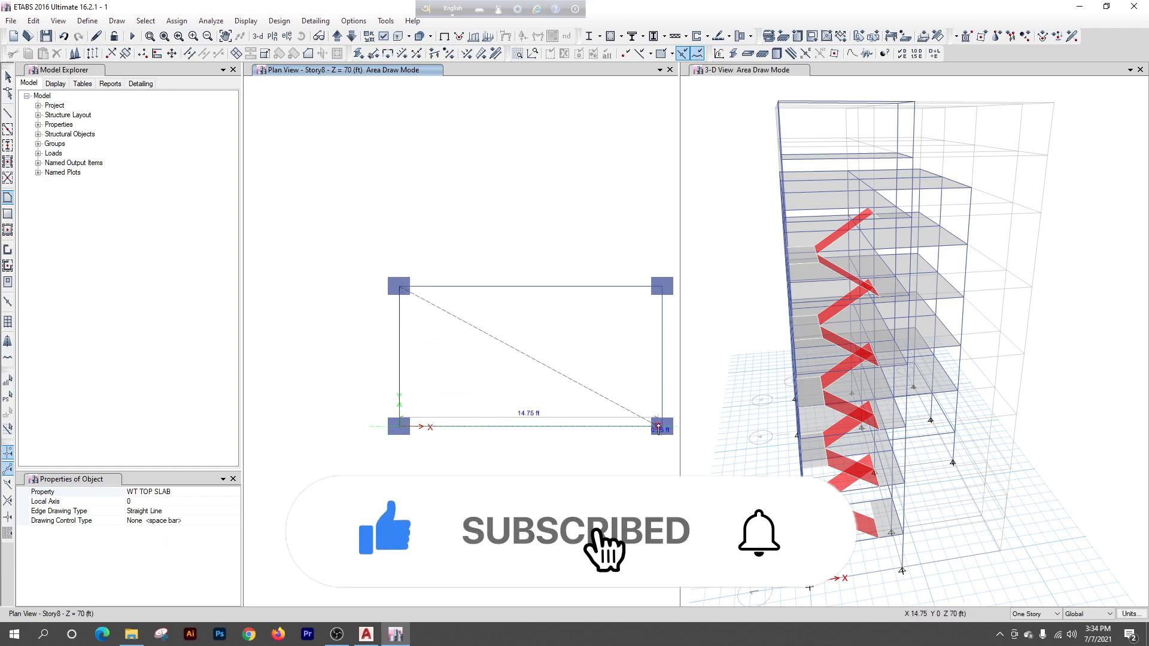
click(662, 426)
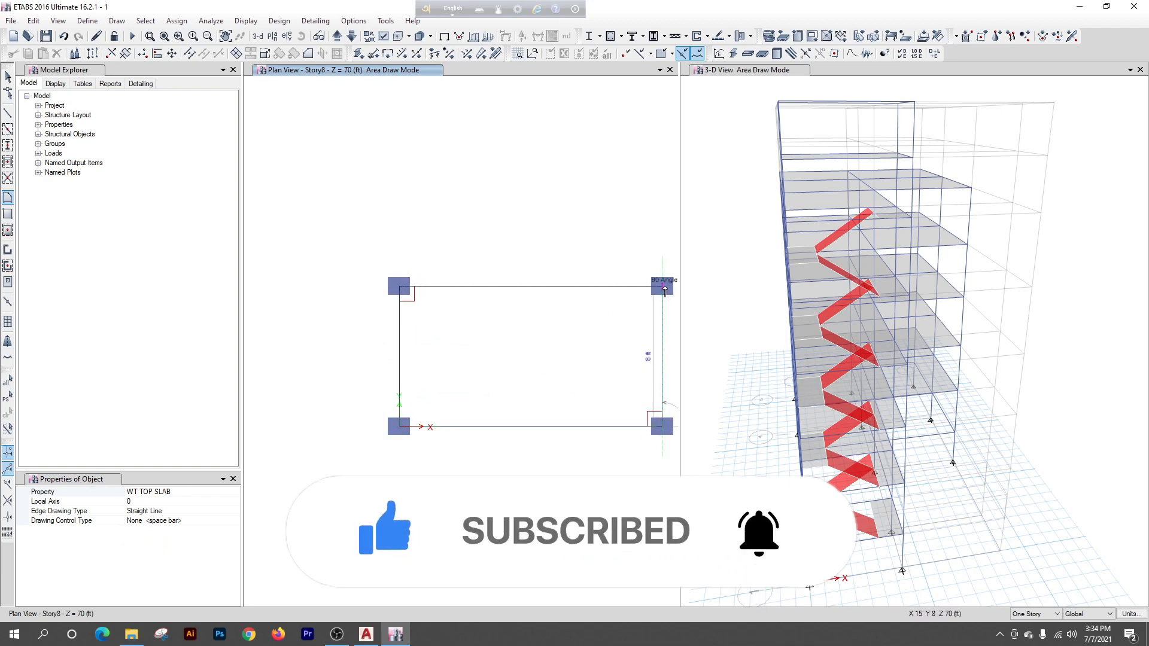
scroll(660, 290, up, 3)
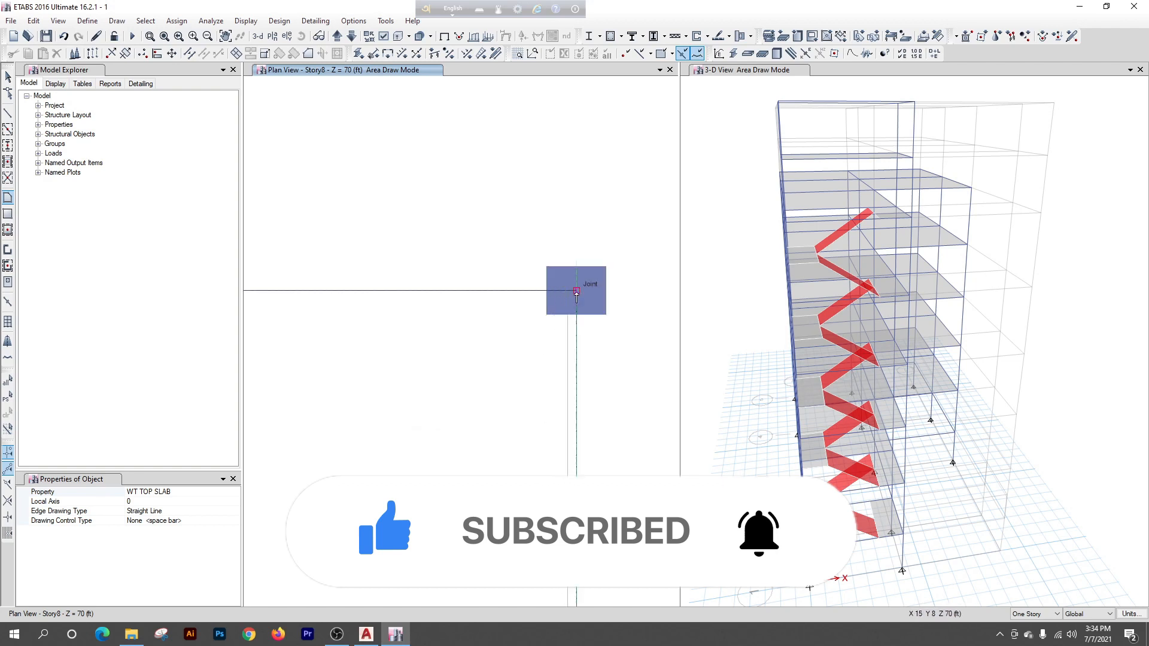
click(576, 290)
key(Return)
scroll(543, 233, down, 6)
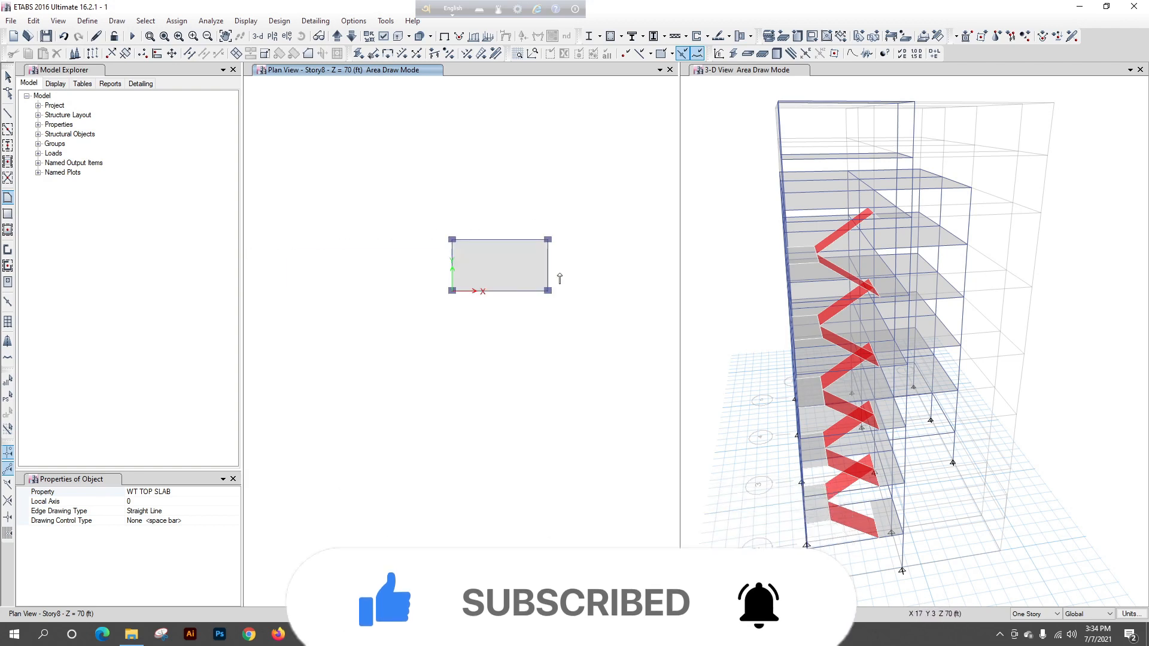
key(Escape)
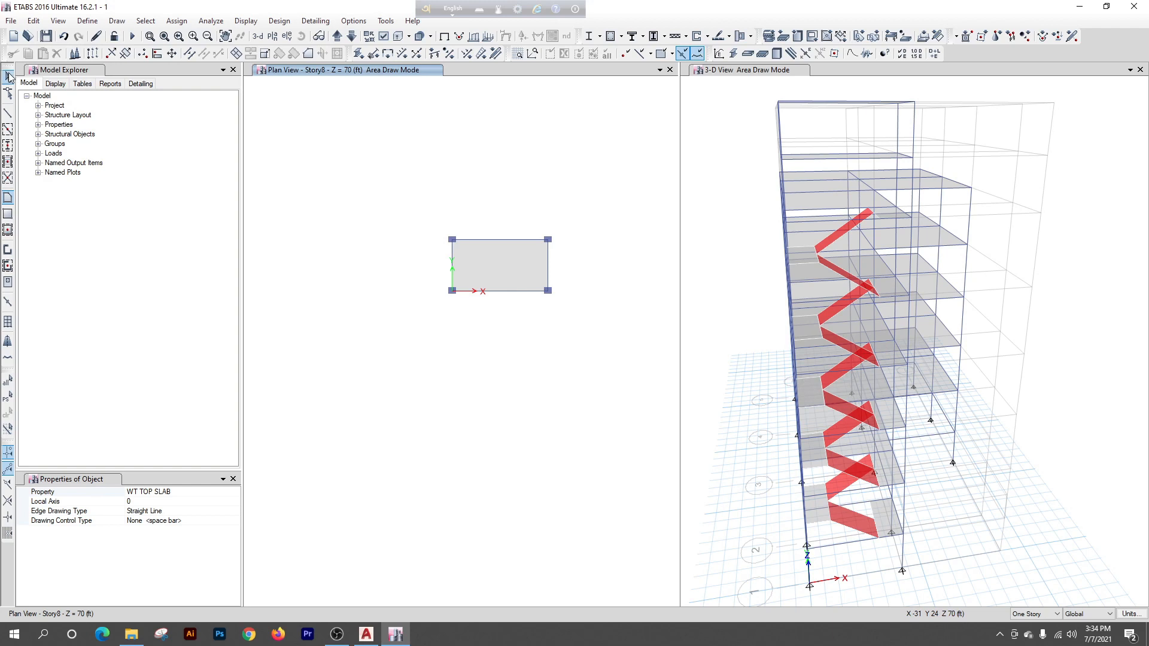
Step the plan view down to Story6, close it and examine the whole model in the 3-D view
right_click(310, 170)
click(419, 90)
click(352, 36)
click(352, 35)
scroll(352, 374, down, 5)
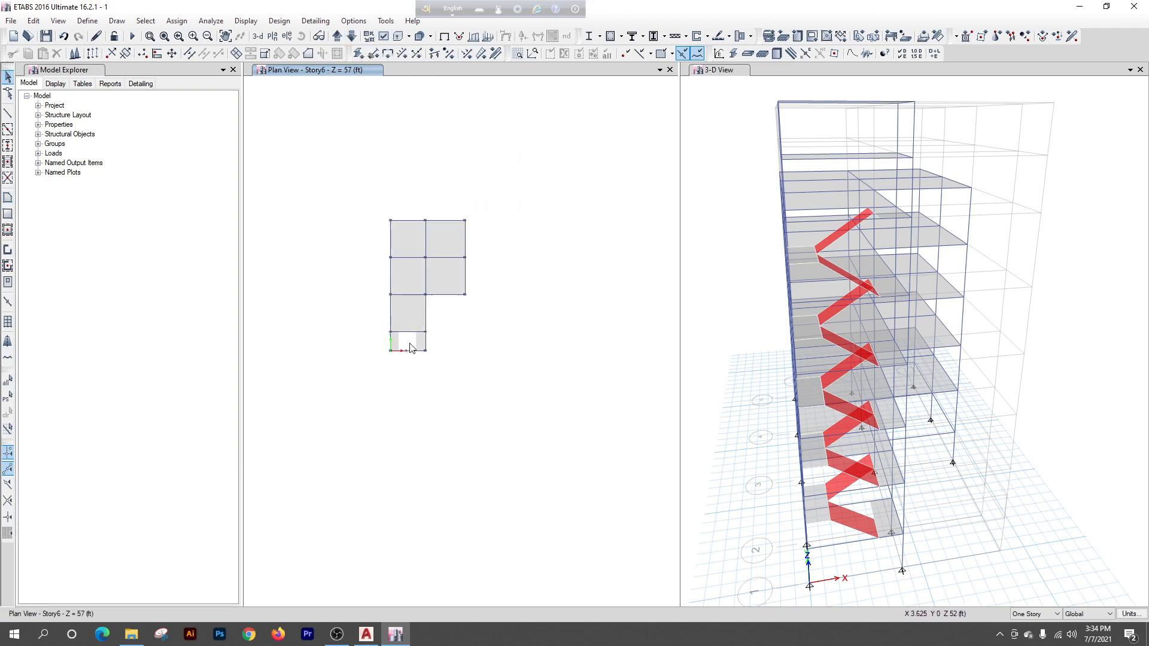
click(669, 70)
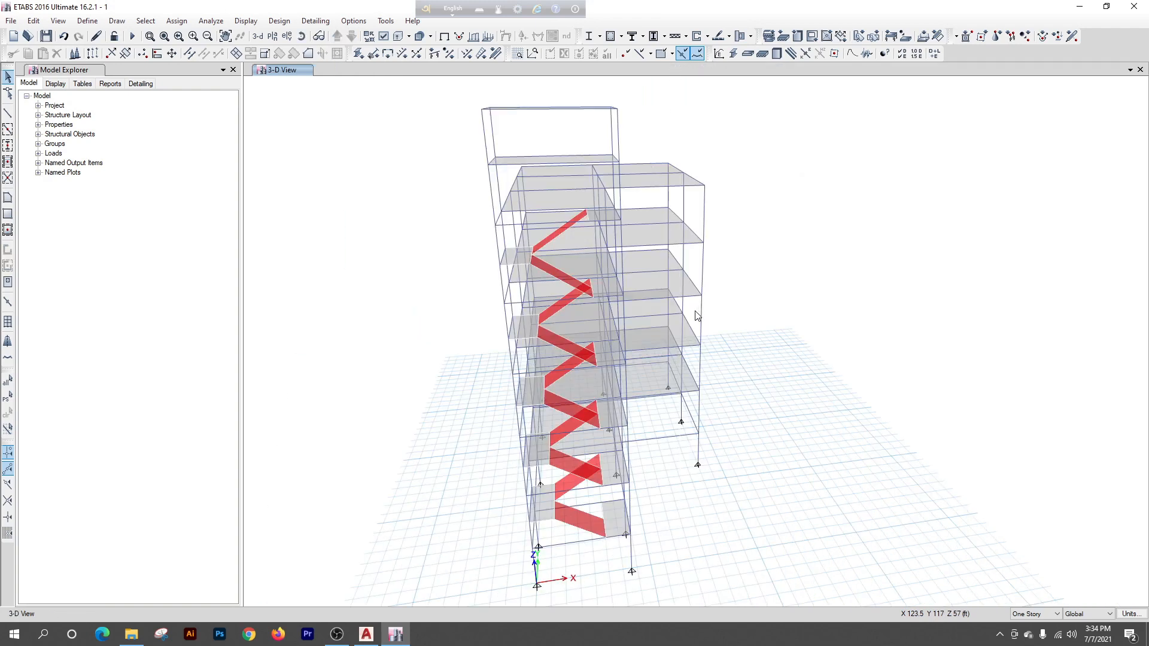
shift+middle_drag(742, 479, 640, 479)
shift+middle_drag(533, 530, 535, 518)
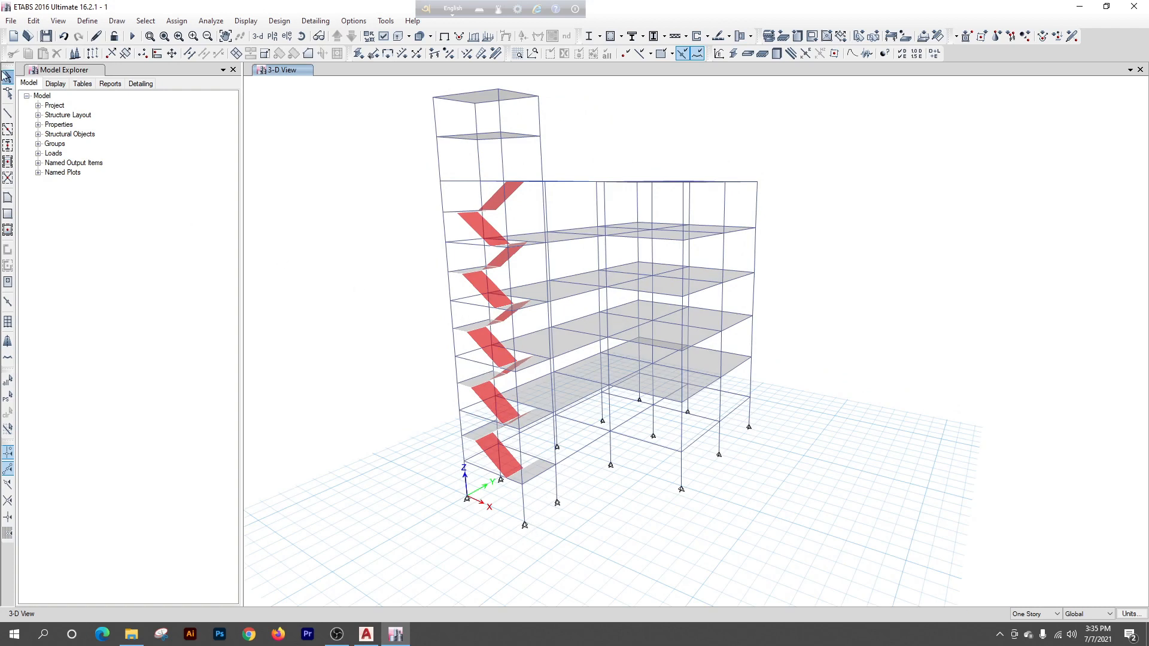
Run the model check with a 0.1 in length tolerance, all checks and the frame trim/extend fix enabled
click(209, 21)
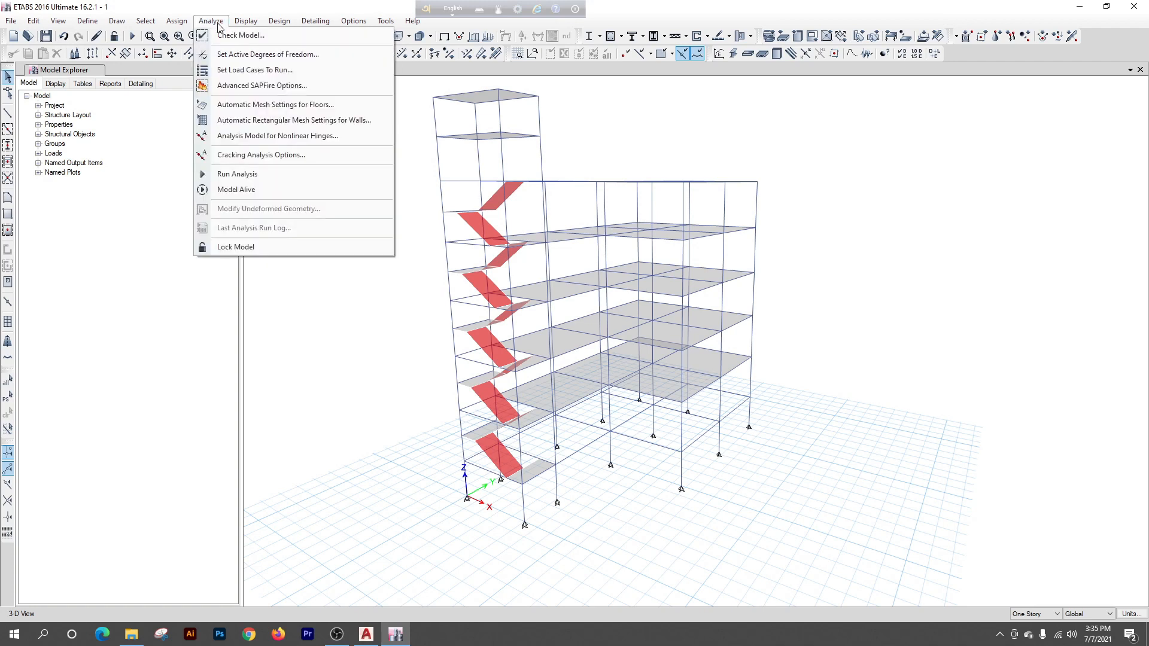
click(220, 35)
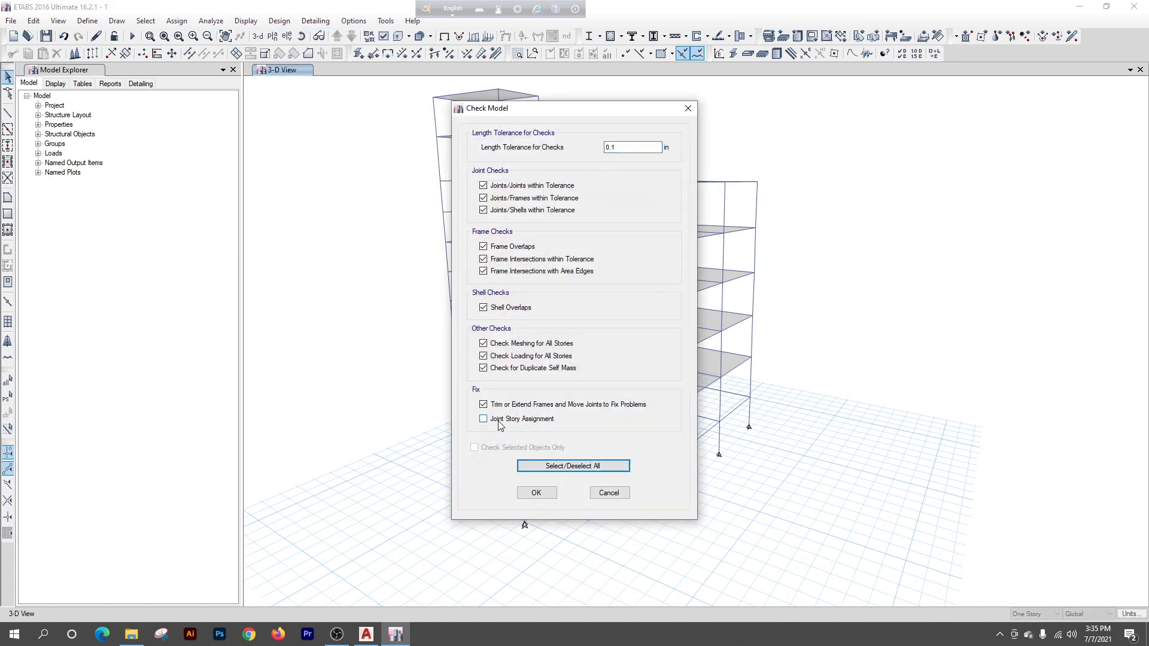
click(525, 492)
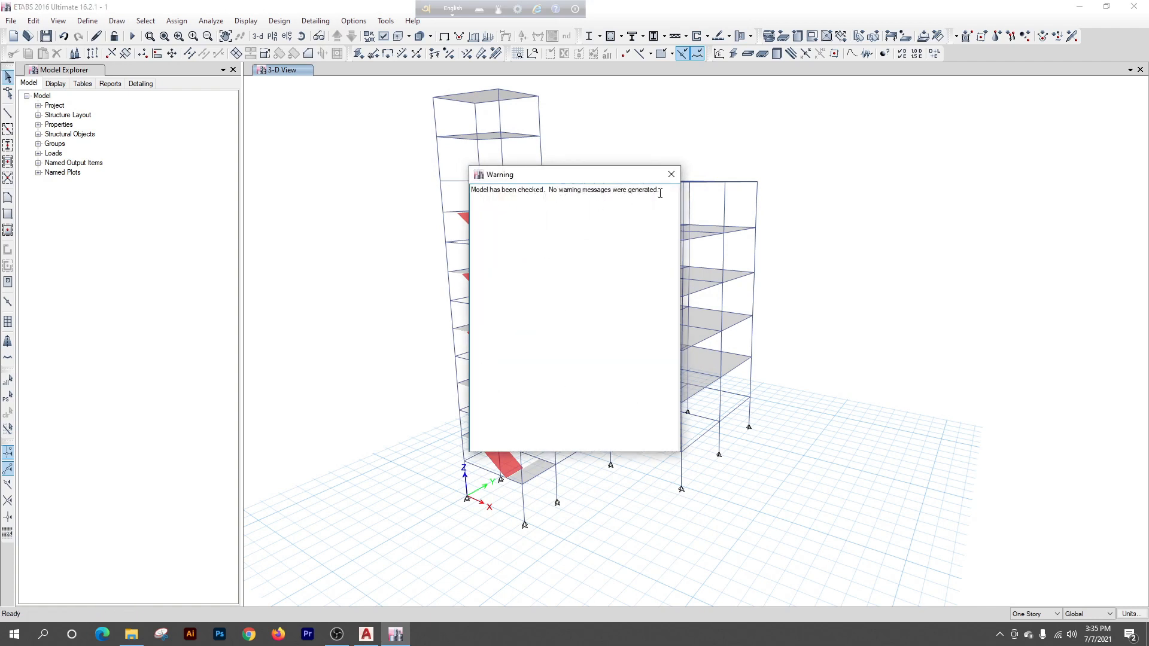
click(671, 175)
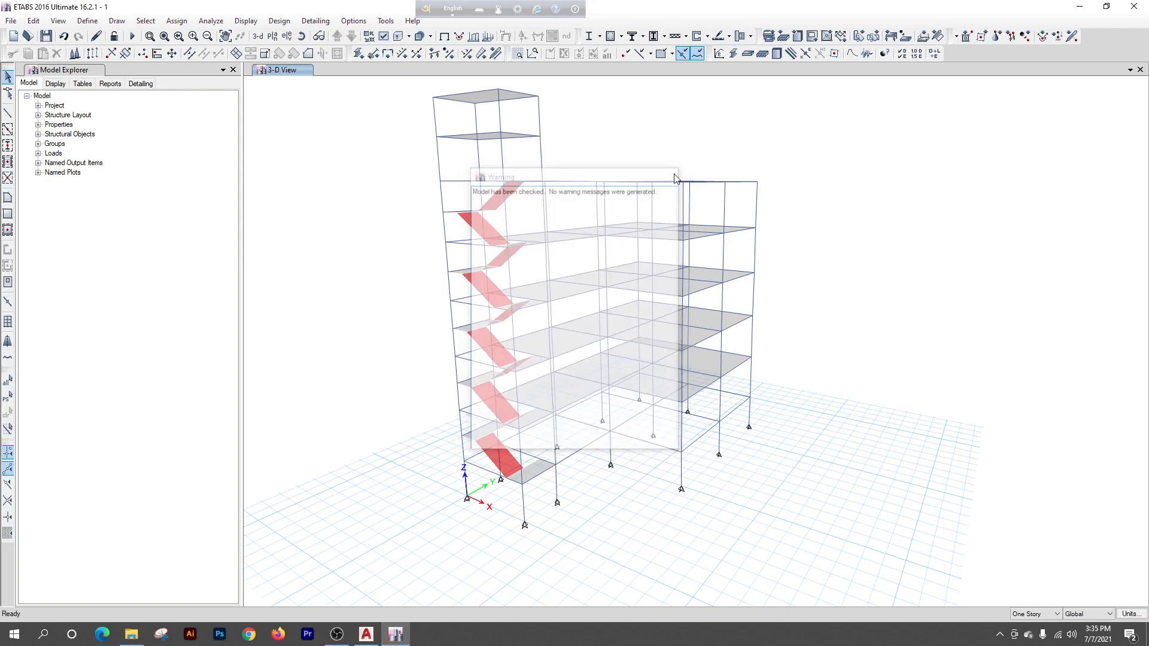
Show the frames and slabs as extruded solids in the 3-D view and examine the building from several sides
click(398, 36)
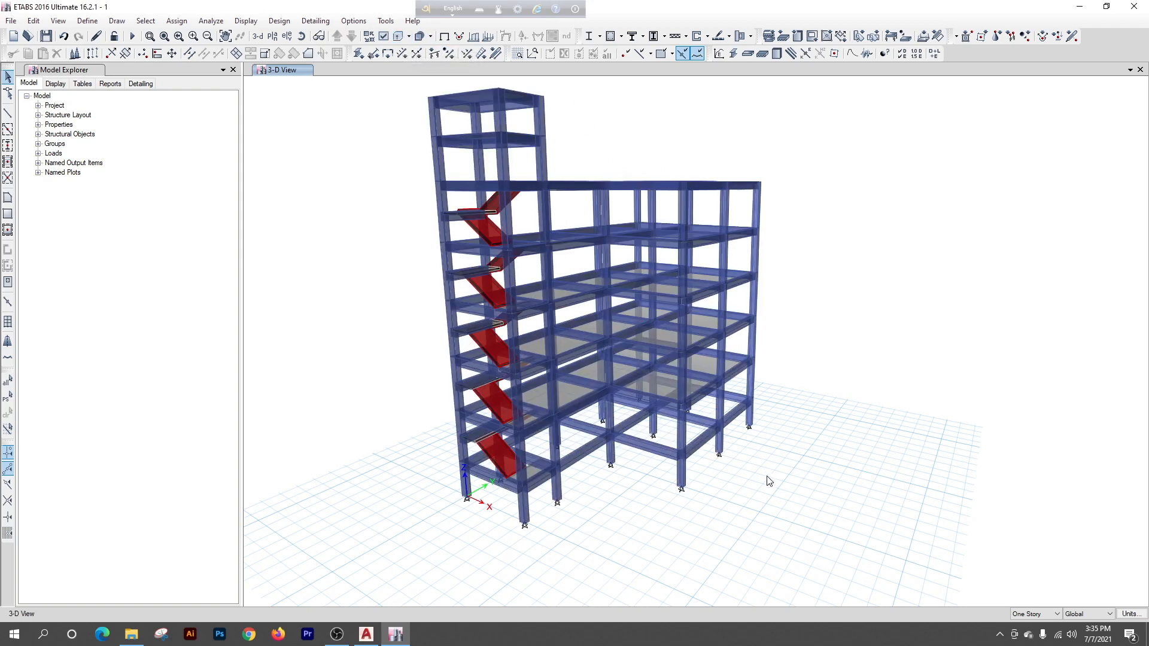
shift+middle_drag(494, 509, 551, 531)
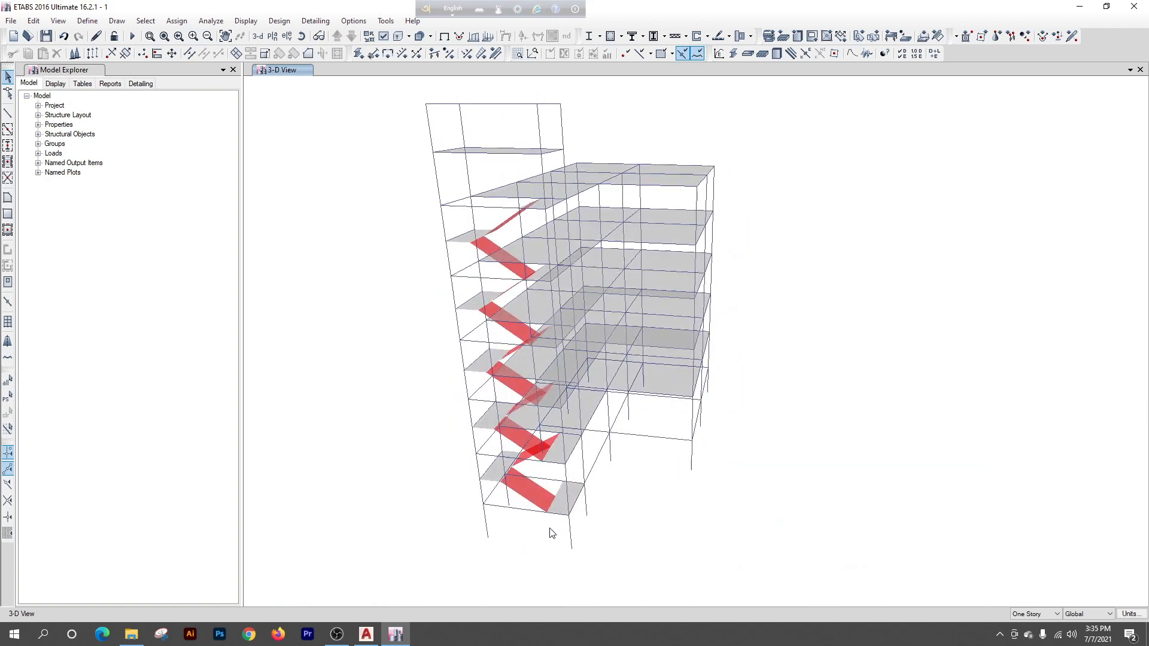
shift+middle_drag(518, 441, 533, 446)
mouse_move(699, 505)
shift+middle_down()
mouse_move(669, 515)
mouse_move(603, 498)
mouse_move(571, 475)
shift+middle_up()
mouse_move(673, 512)
shift+middle_down()
mouse_move(559, 502)
mouse_move(795, 523)
mouse_move(603, 520)
mouse_move(874, 526)
mouse_move(700, 528)
mouse_move(618, 503)
mouse_move(579, 542)
mouse_move(633, 571)
mouse_move(760, 564)
mouse_move(469, 536)
shift+middle_up()
shift+middle_drag(761, 554, 697, 561)
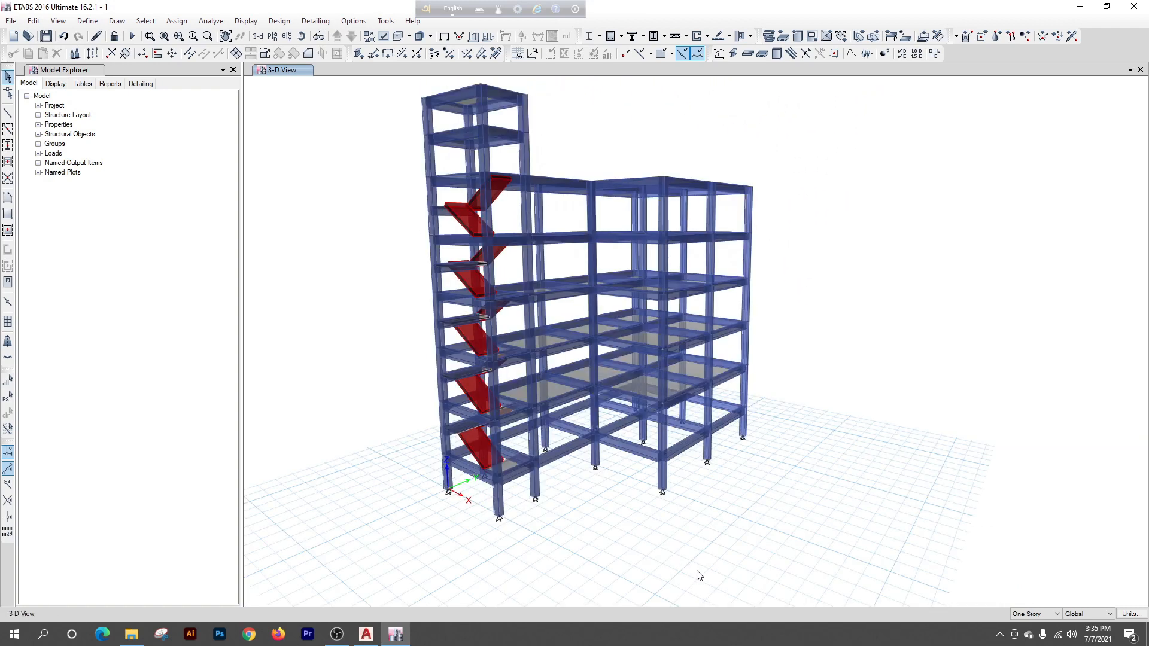